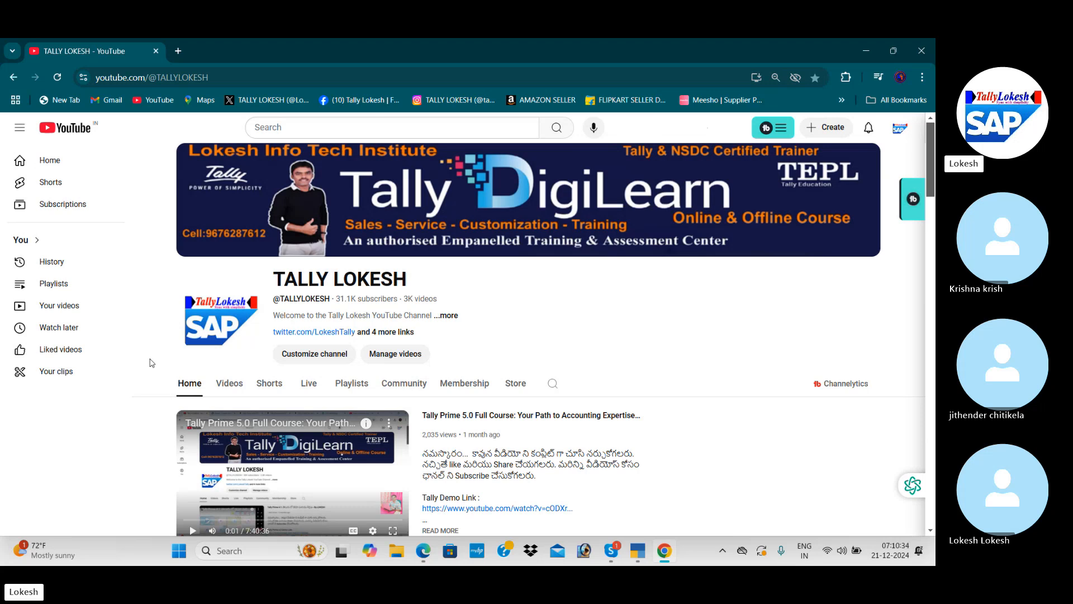
Switch to TallyPrime and open the form for creating a new company
key(alt+Tab)
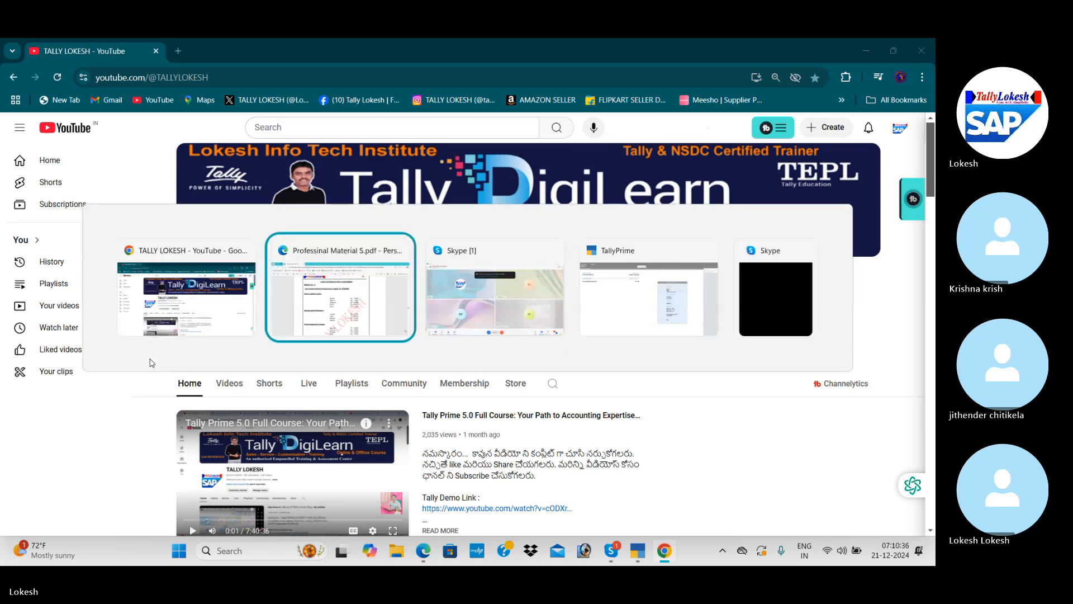
key(alt+Tab)
key(alt+Tab)
key(alt+Tab)
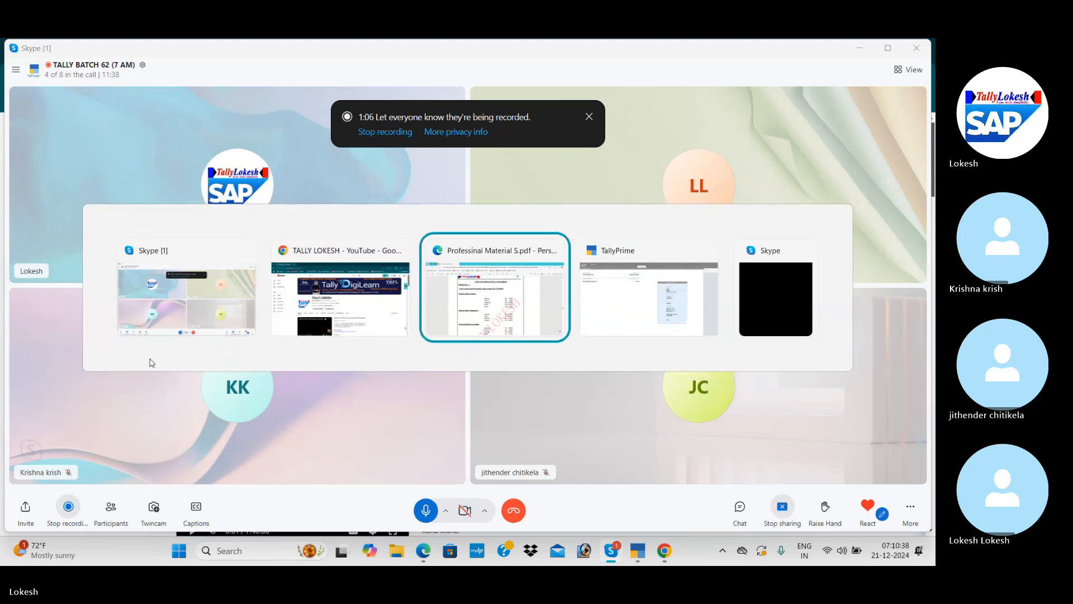
key(alt+Tab)
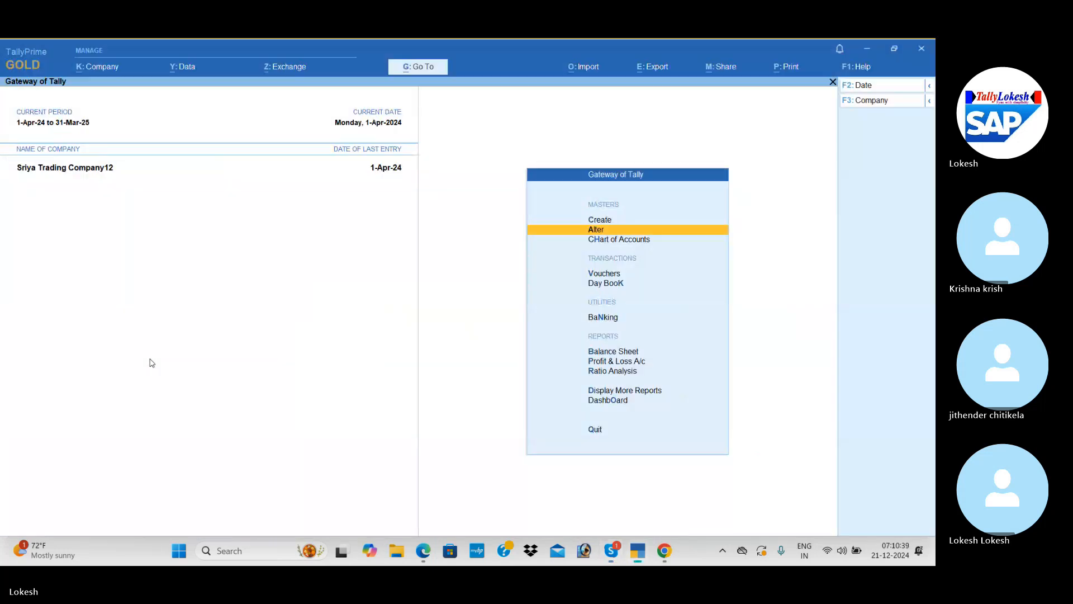
click(108, 70)
key(Return)
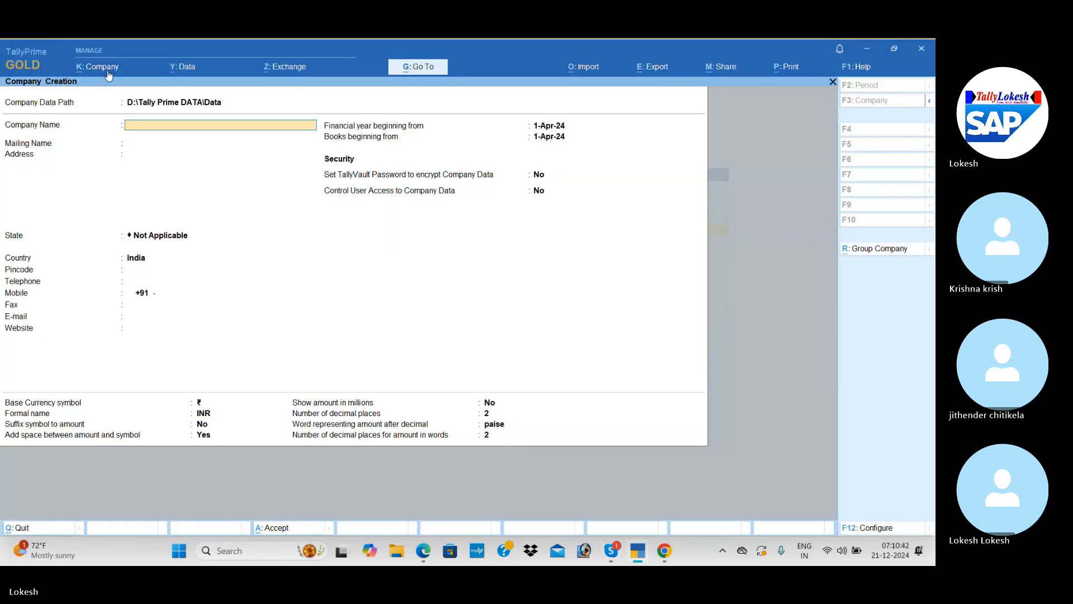
Create a company named Cost Centers with Andhra Pradesh as its state, keeping the other details at their defaults
text(Cost Centers)
key(Return)
key(Return)
key(Return)
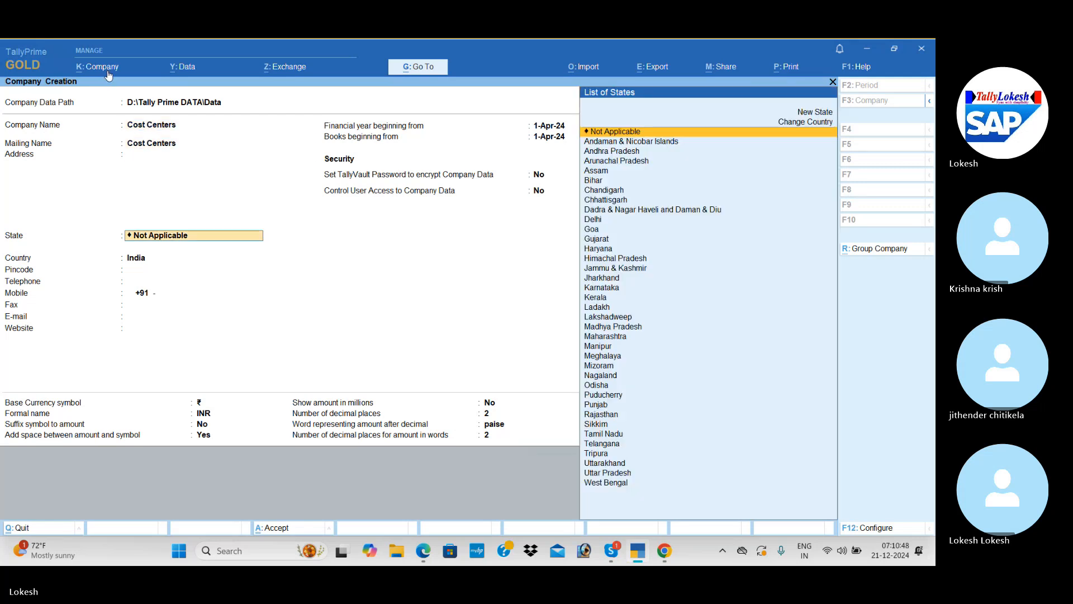
key(Down)
key(Down)
key(Return)
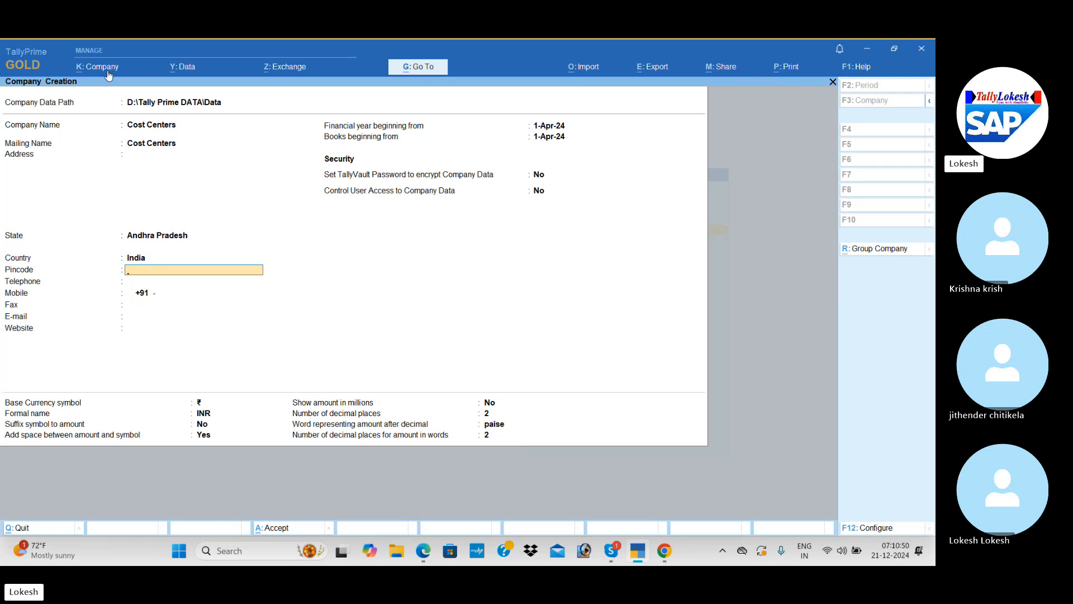
key(ctrl+a)
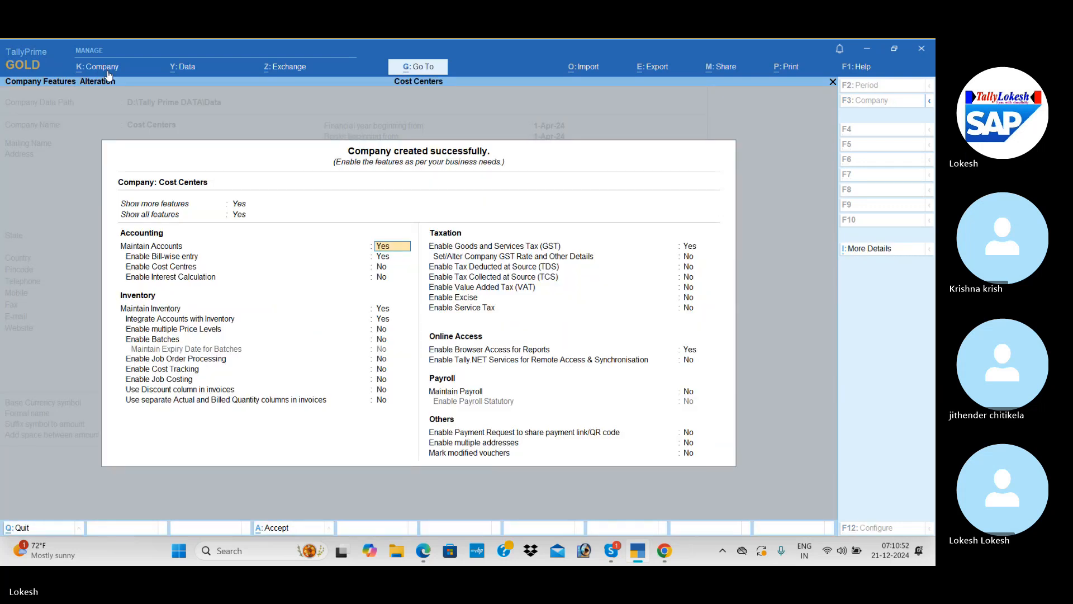
Disable bill-wise entry and enable cost centres in the new company's accounting features
key(Return)
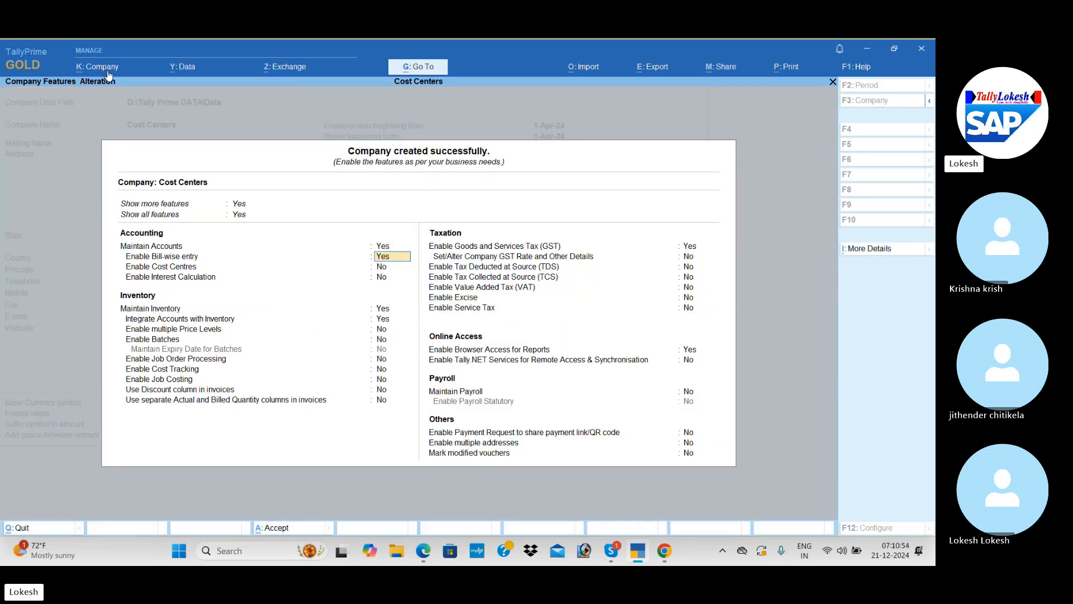
text(n)
key(Return)
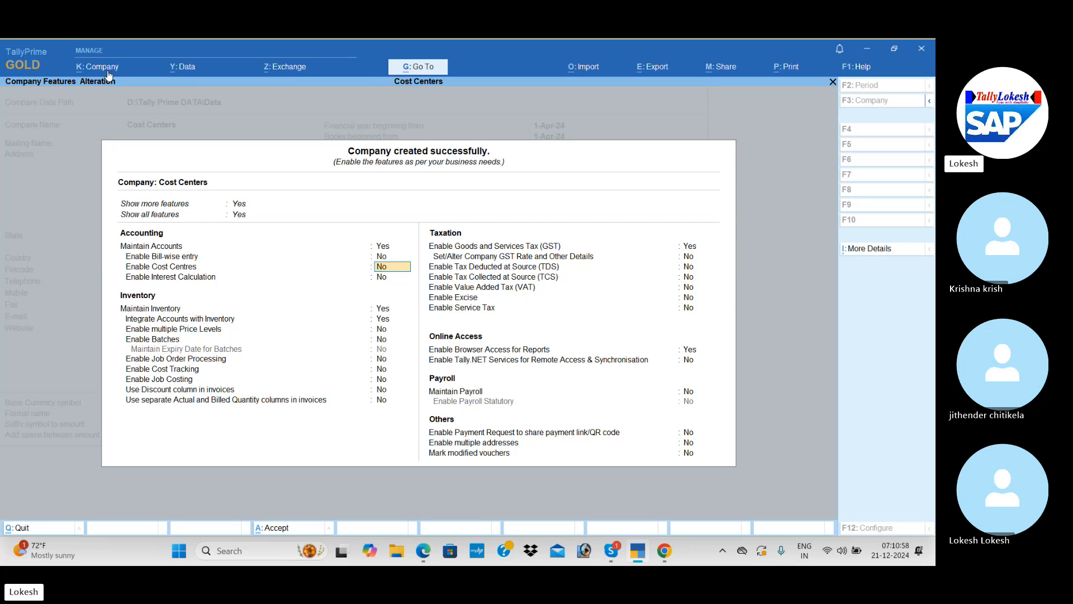
text(y)
key(Return)
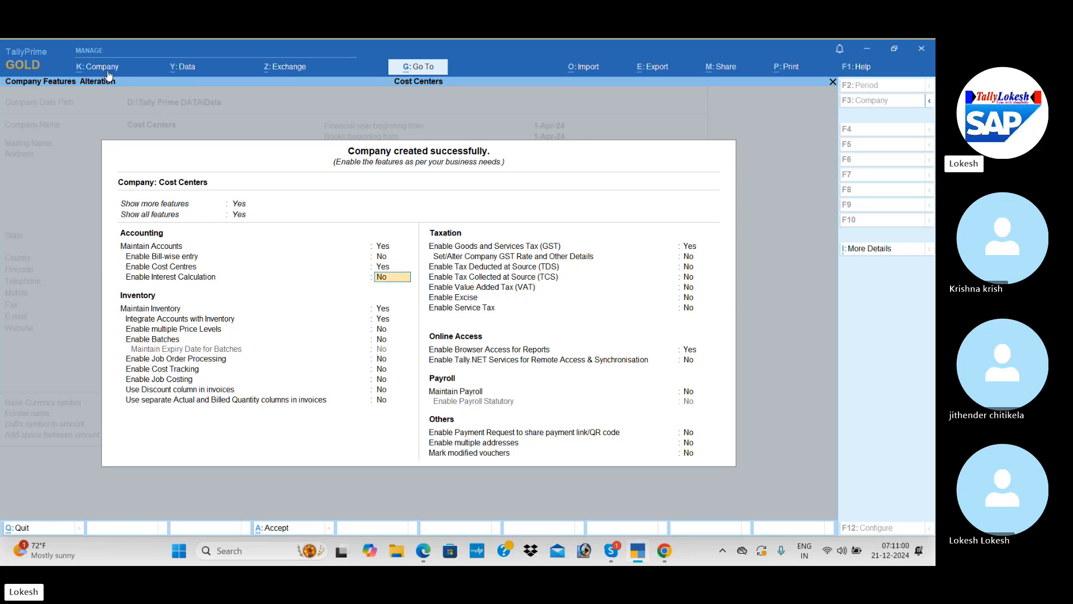
Disable inventory, GST and browser access for reports, keep the remaining features as they are, and save the company features
key(Return)
text(n)
key(Return)
text(n)
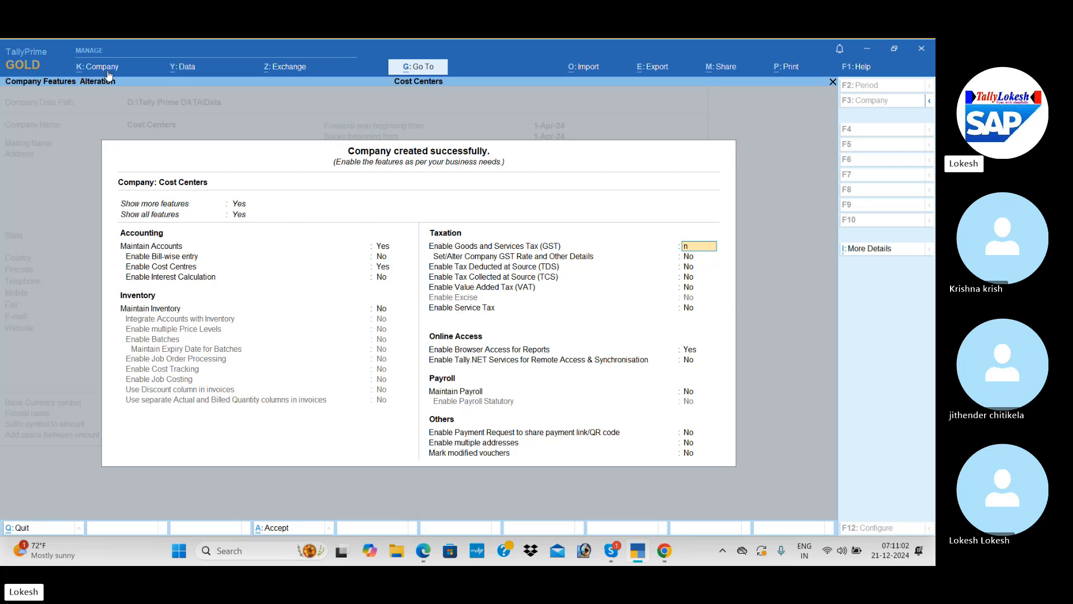
key(Return)
key(Return)
key(Return)
key(Return)
key(Return)
text(n)
key(Return)
key(Return)
key(Return)
key(Return)
key(Return)
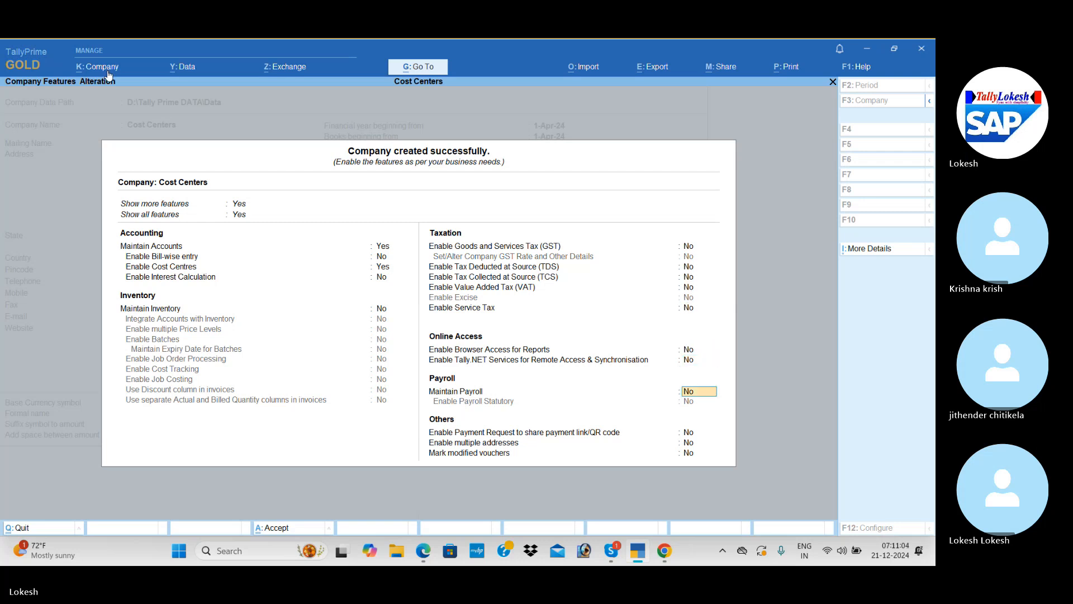
key(Return)
key(Return)
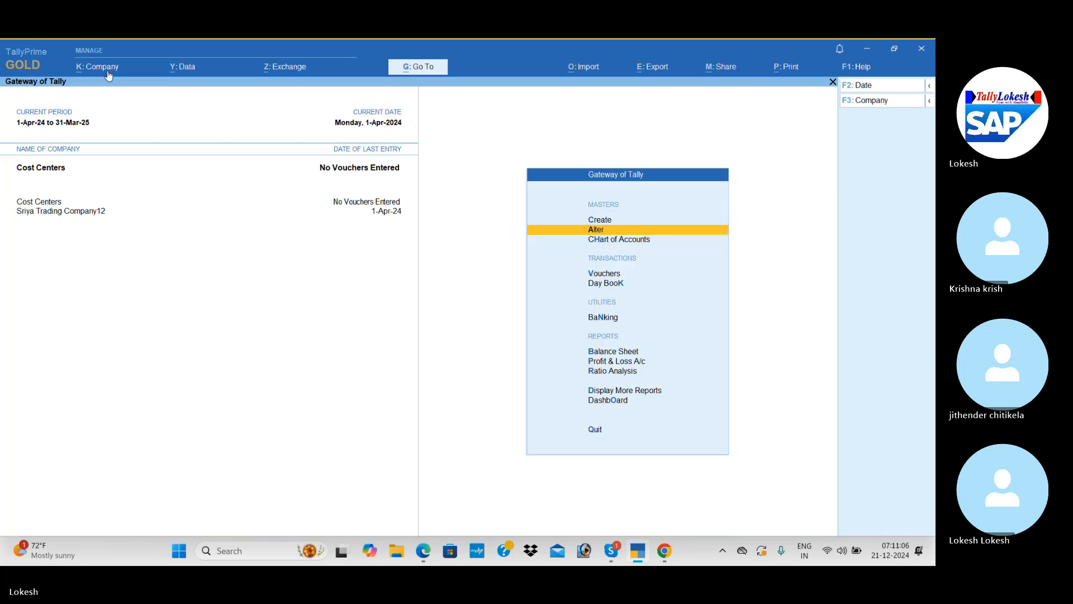
Create a ledger named Capital under Capital Account, consulting Problem 4 in the PDF material
key(Up)
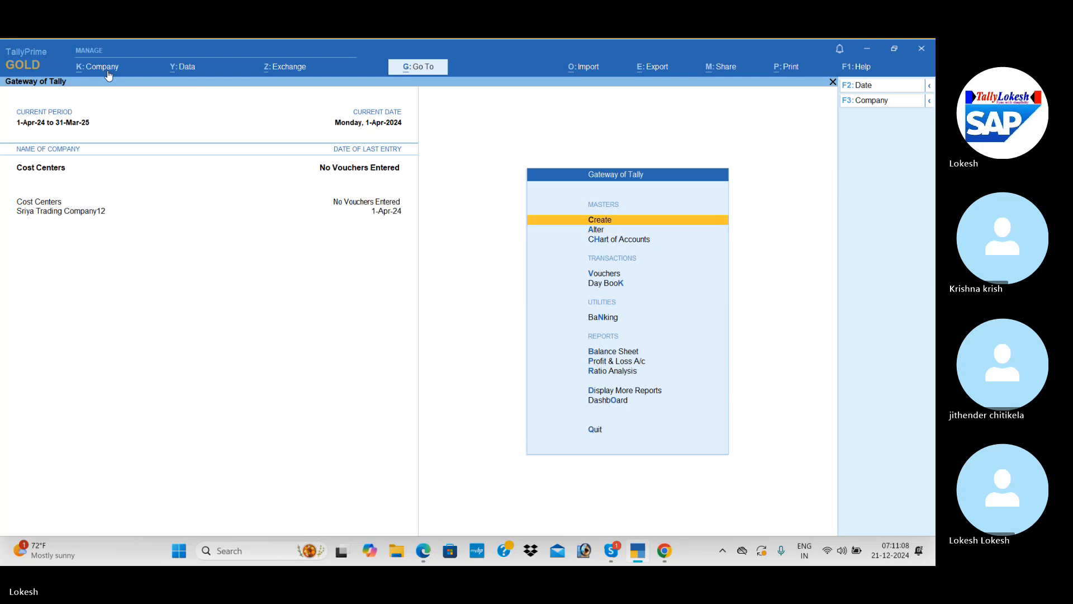
key(Return)
key(Down)
key(Return)
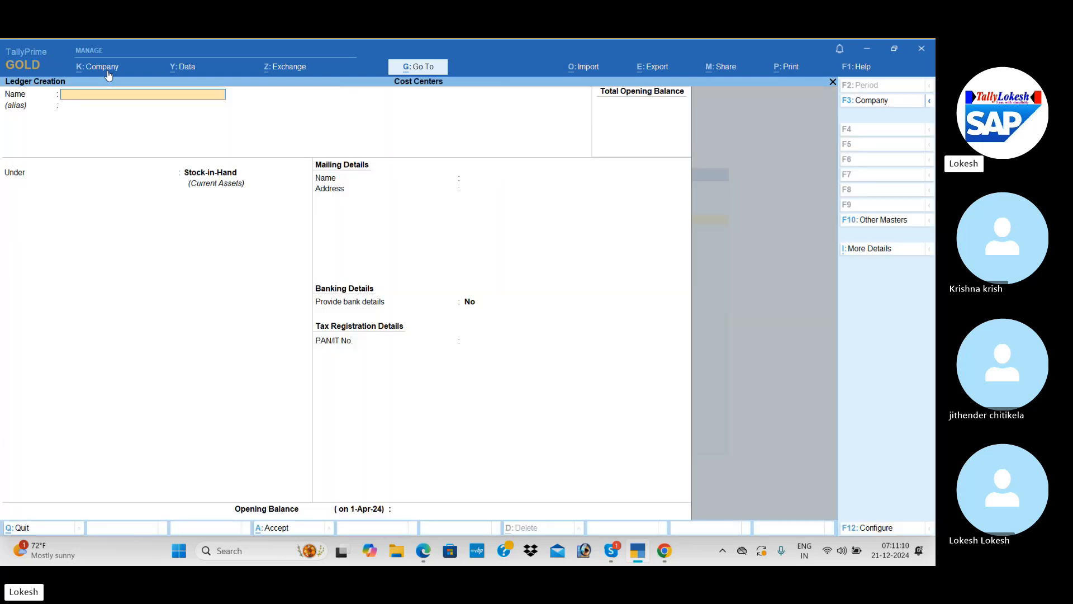
key(alt+Tab)
key(alt+Tab)
key(alt+Tab)
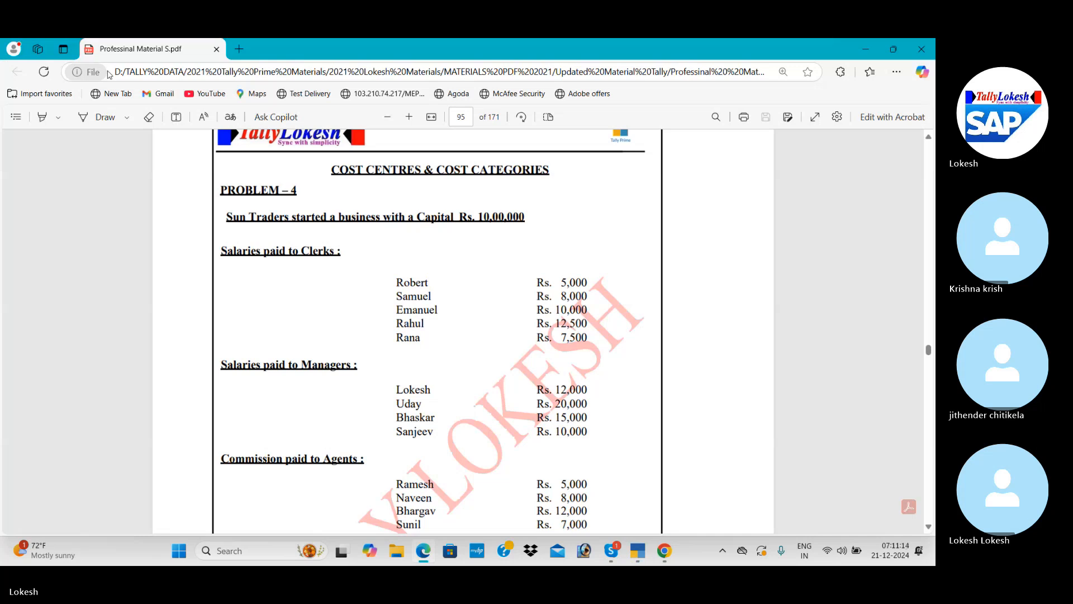
key(alt+Tab)
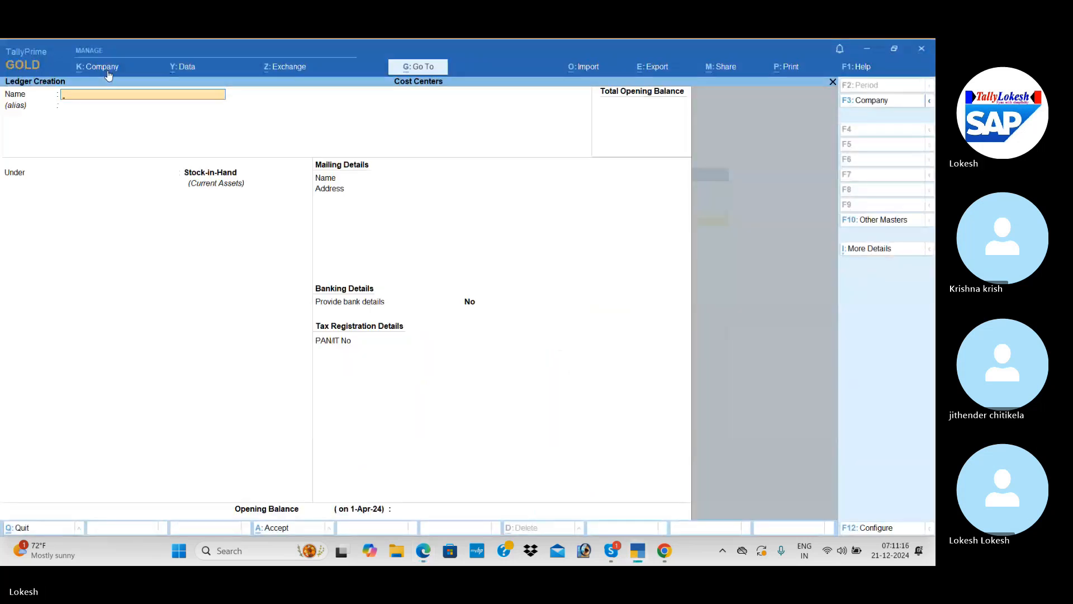
text(Capital)
key(Return)
text(ca)
key(Return)
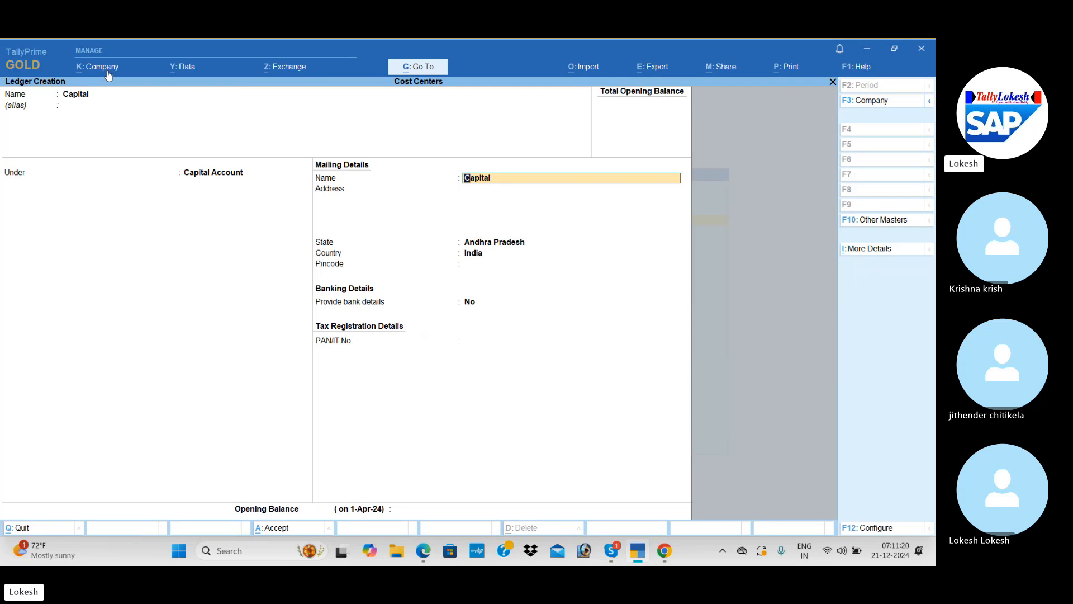
key(ctrl+a)
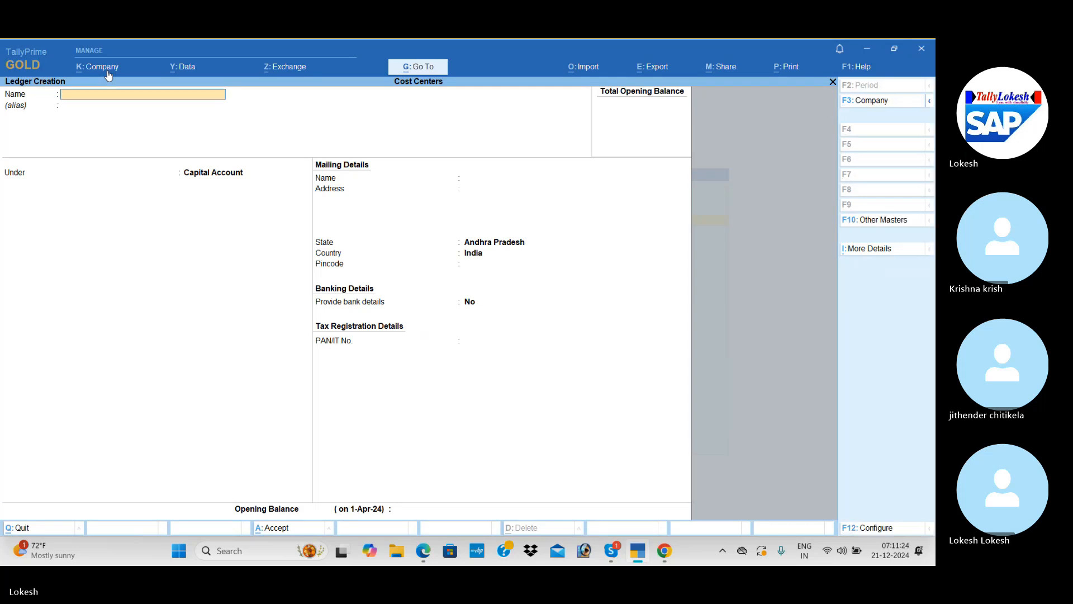
Create a ledger named Salaries under Indirect Expenses
key(alt+Tab)
key(alt+Tab)
text(Salaries)
key(Return)
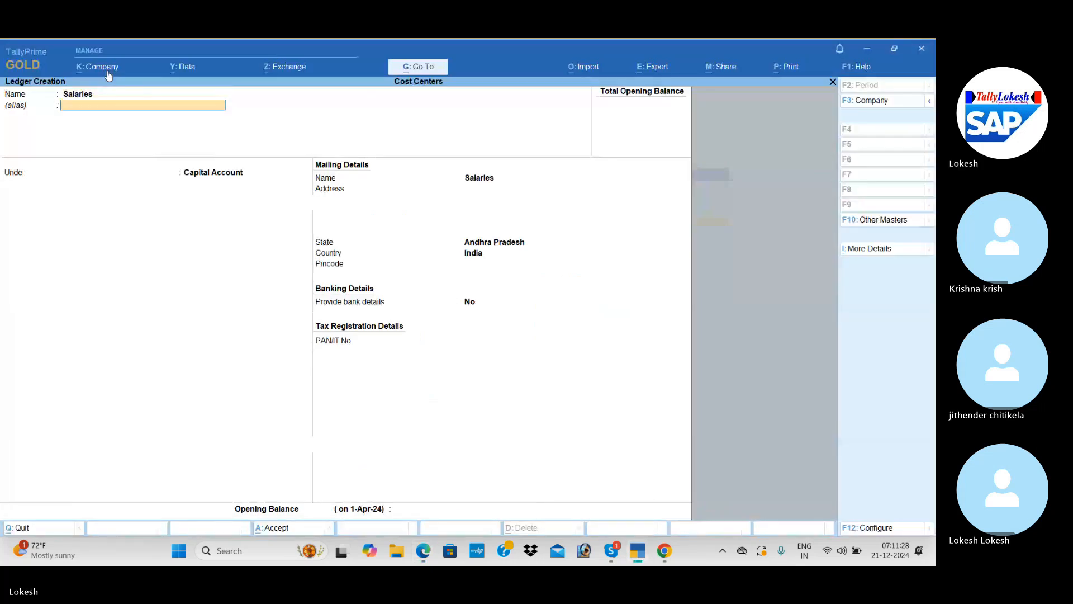
key(Return)
text(Ind)
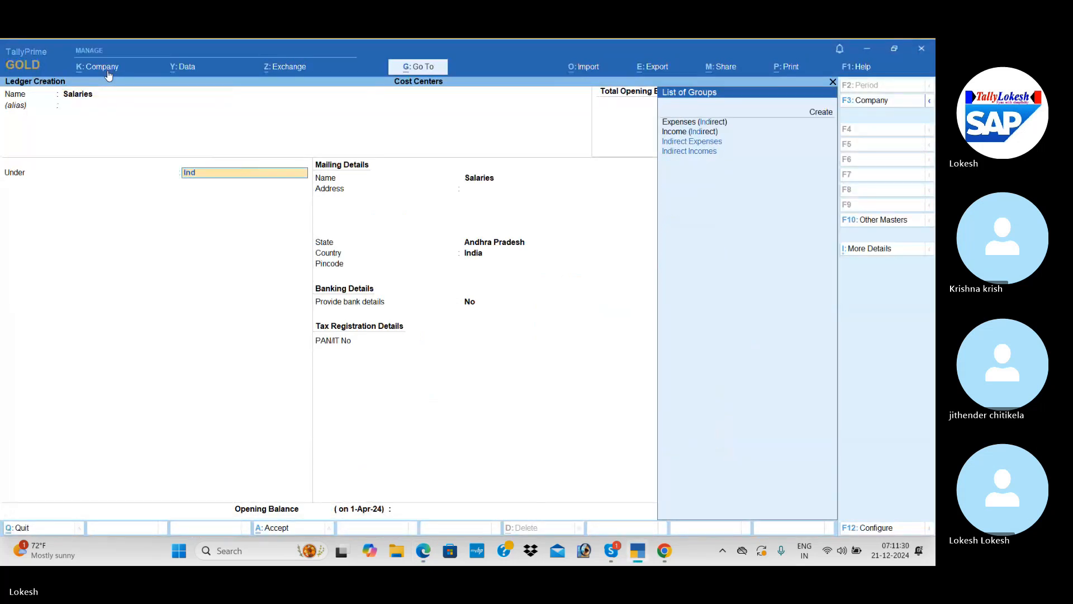
key(Return)
key(ctrl+a)
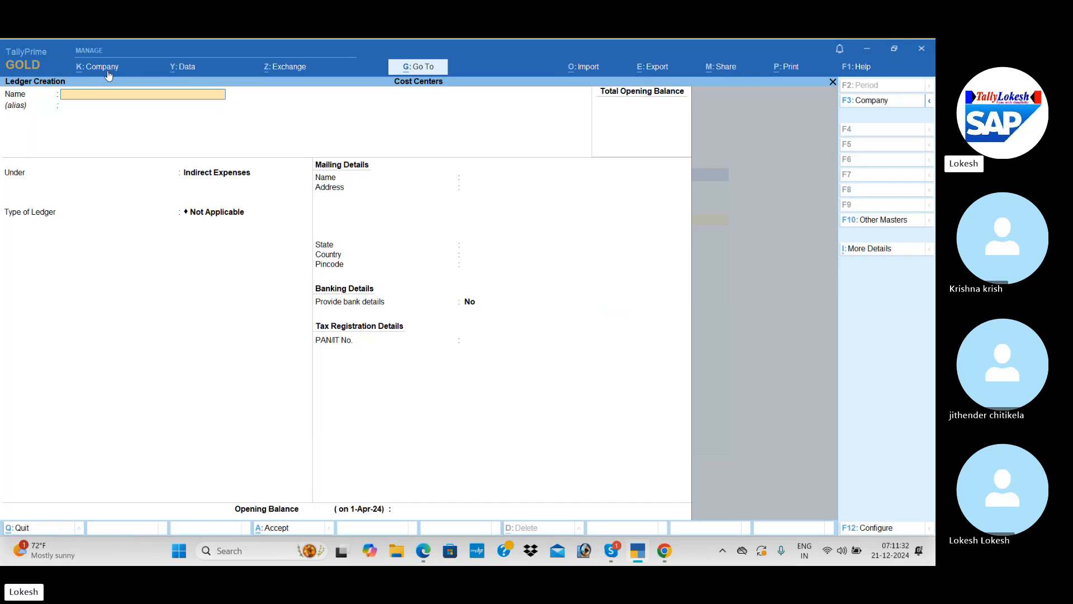
Review the salary, commission and wages payments of Problem 4 in the PDF to identify the remaining ledgers
key(alt+Tab)
key(Down)
key(Down)
key(Down)
key(Down)
key(Down)
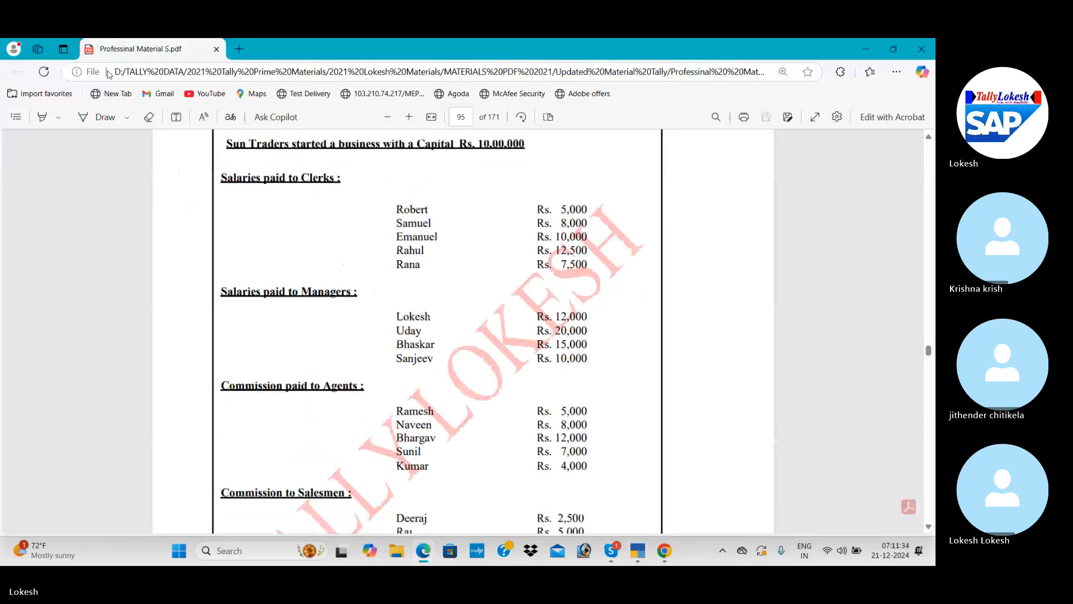
key(Down)
key(Down)
key(Down)
key(Down)
key(Down)
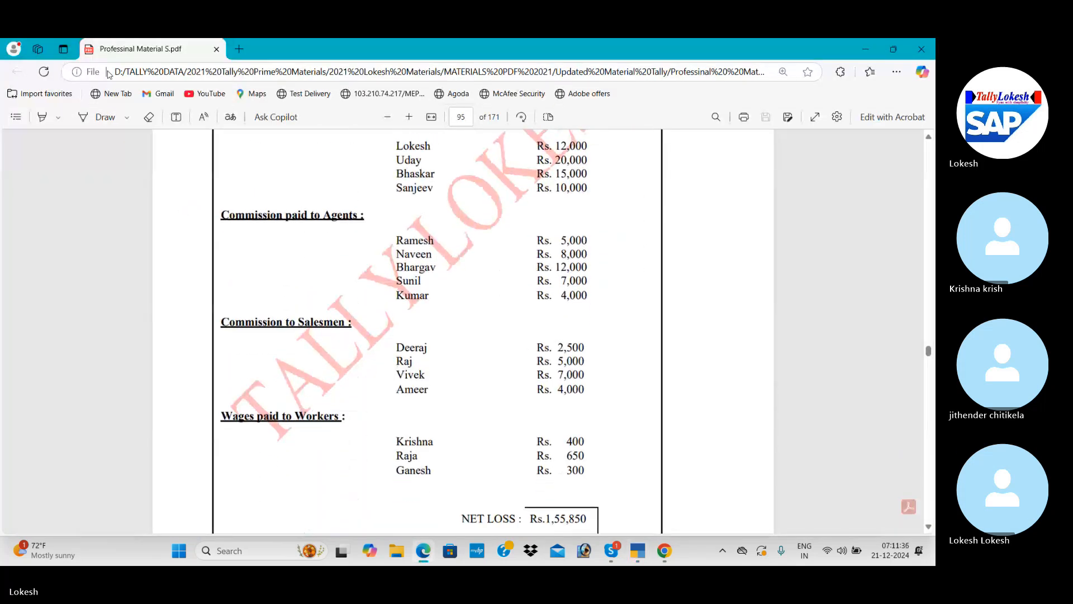
Return to TallyPrime and create a ledger named Commission under Indirect Expenses
key(alt+Tab)
text(Comm)
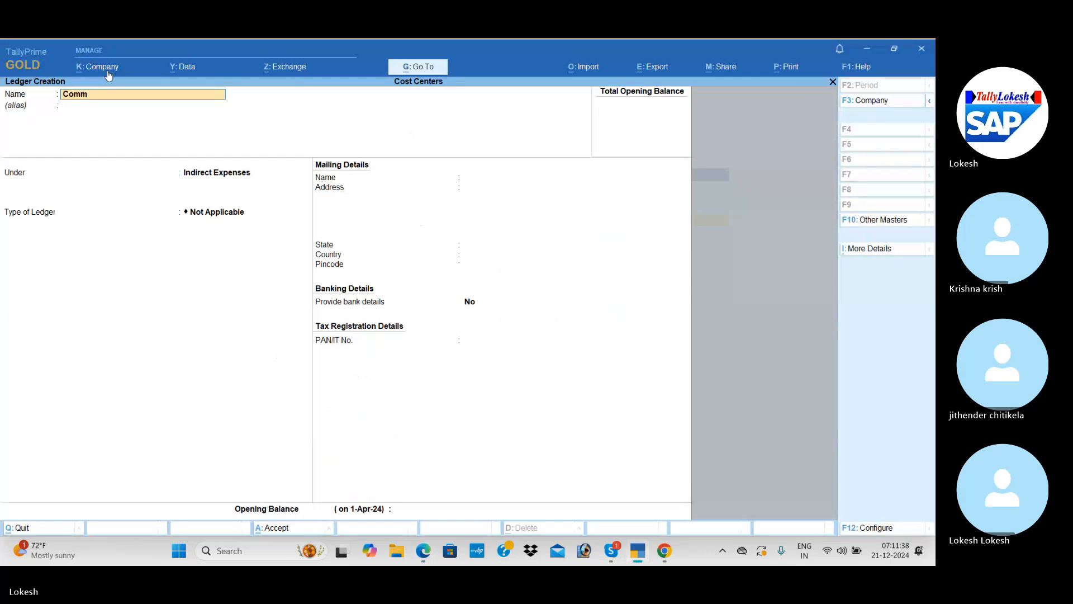
key(Return)
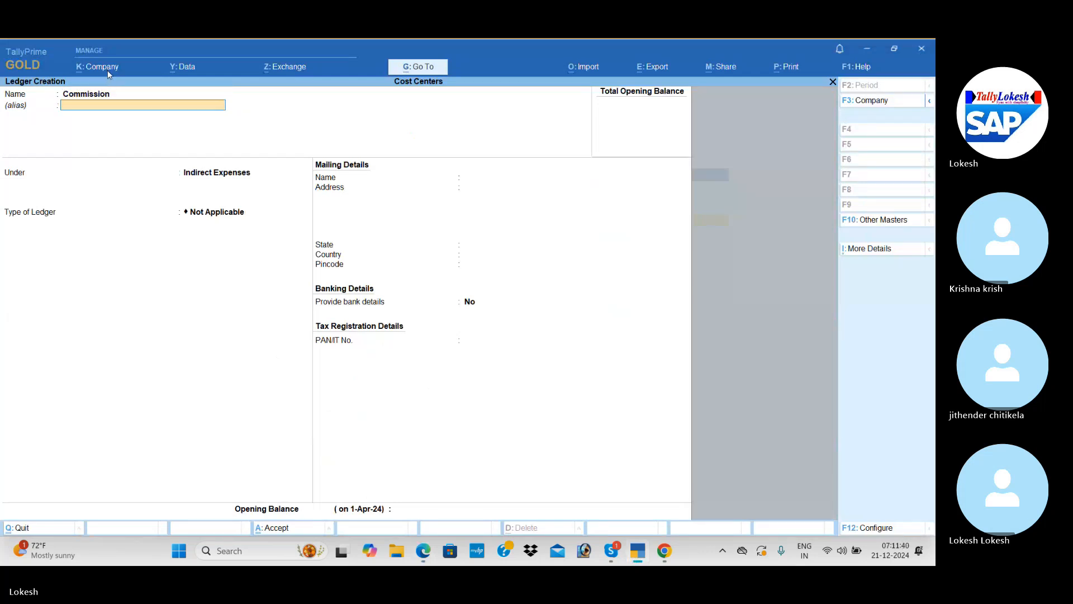
key(Return)
key(Return)
key(Return)
key(Return)
key(Return)
key(Return)
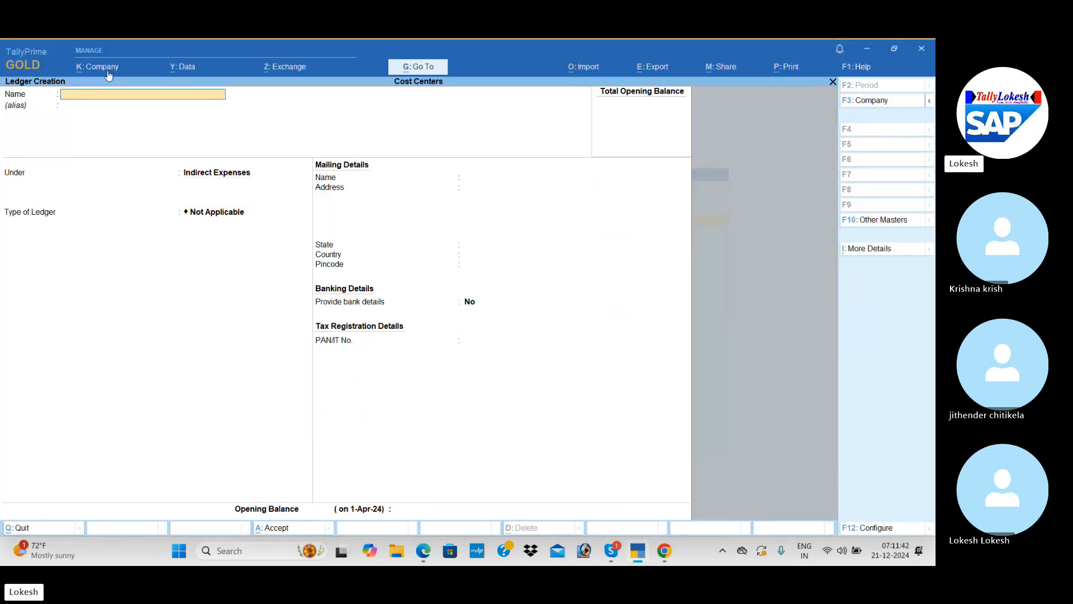
Create a ledger named Wages under Direct Expenses
key(alt+Tab)
key(alt+Tab)
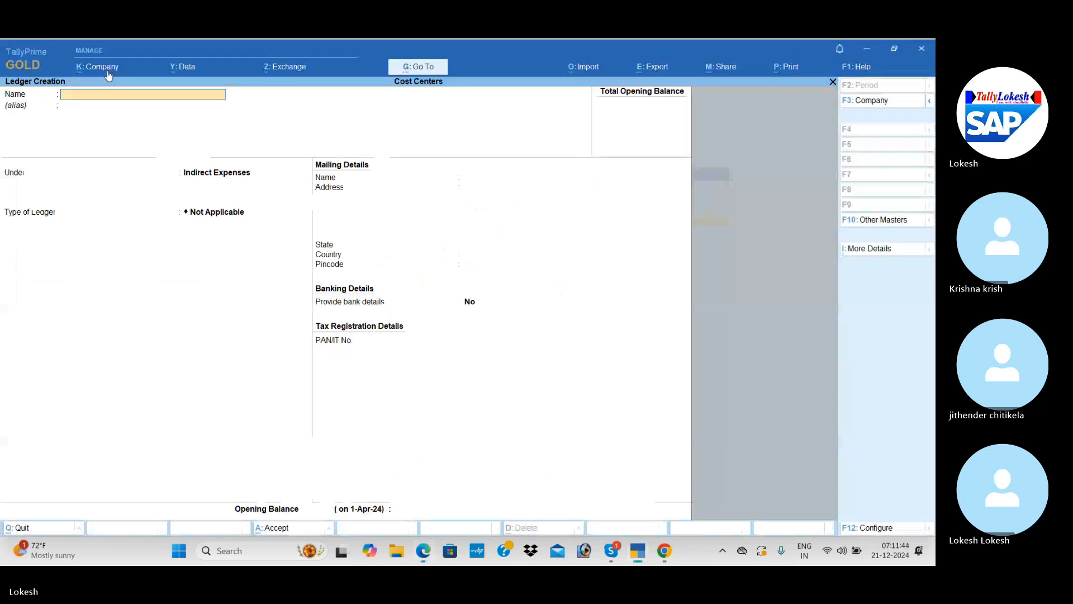
text(Wages)
key(Return)
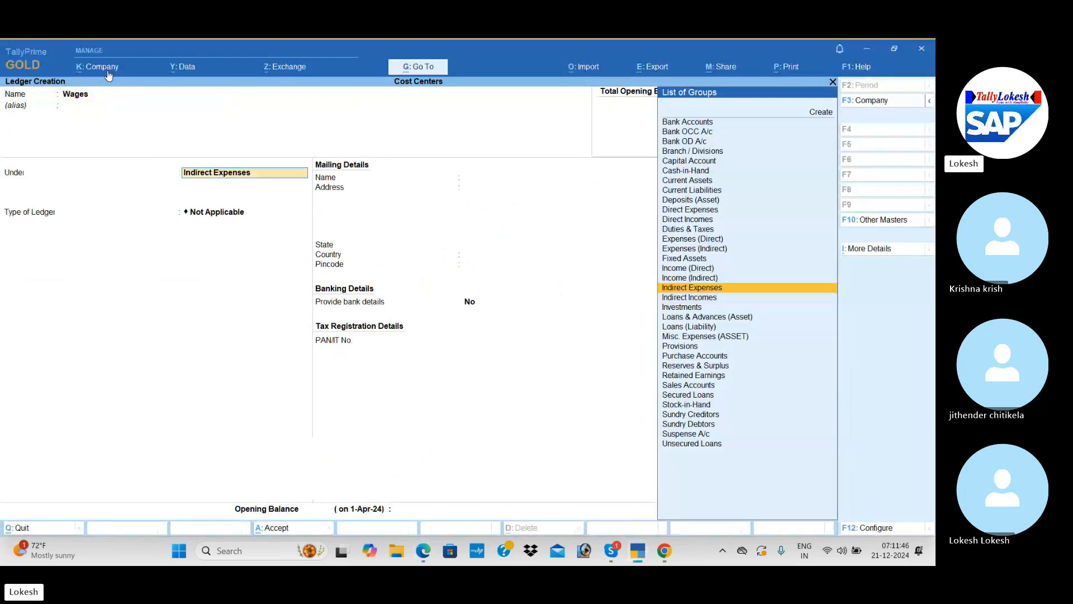
text(Dir)
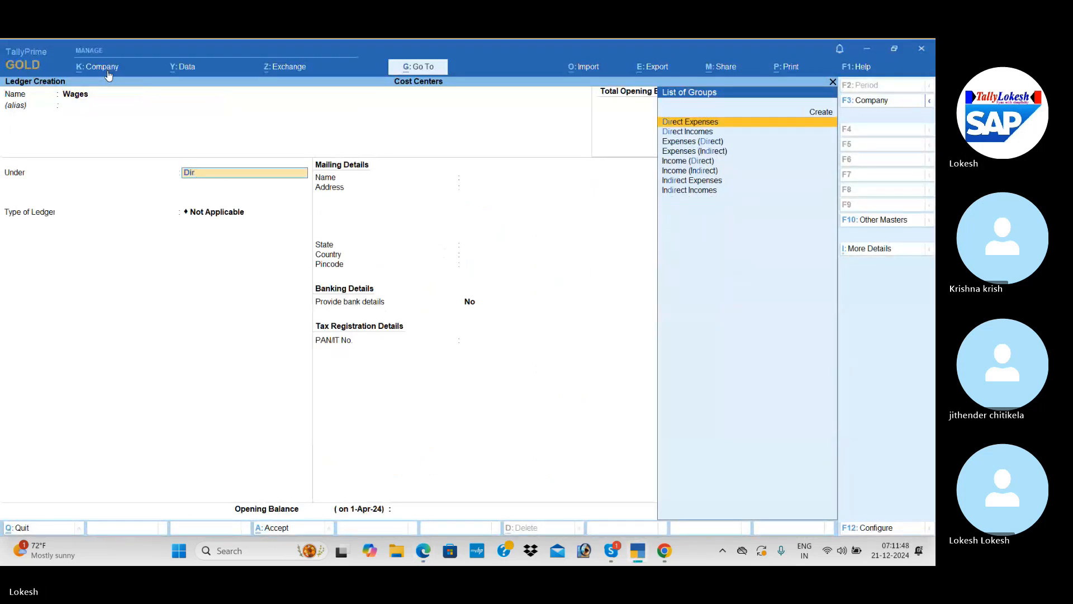
key(Return)
key(Return)
key(Return)
key(Return)
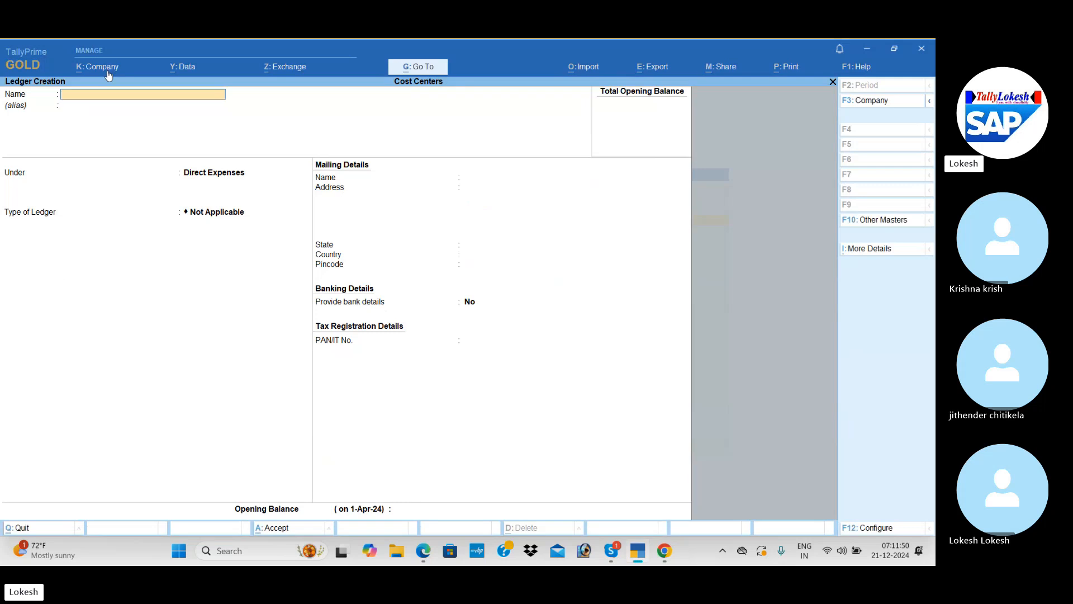
Recheck Problem 4 in the PDF, from the wages list back up to the capital and clerks' salaries
key(alt+Tab)
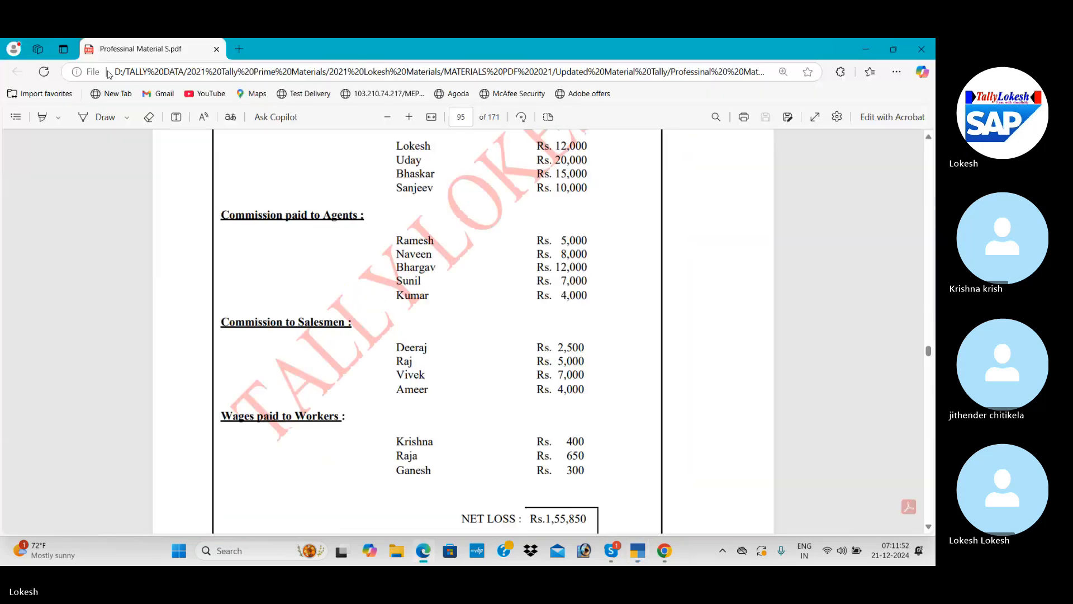
key(alt+Tab)
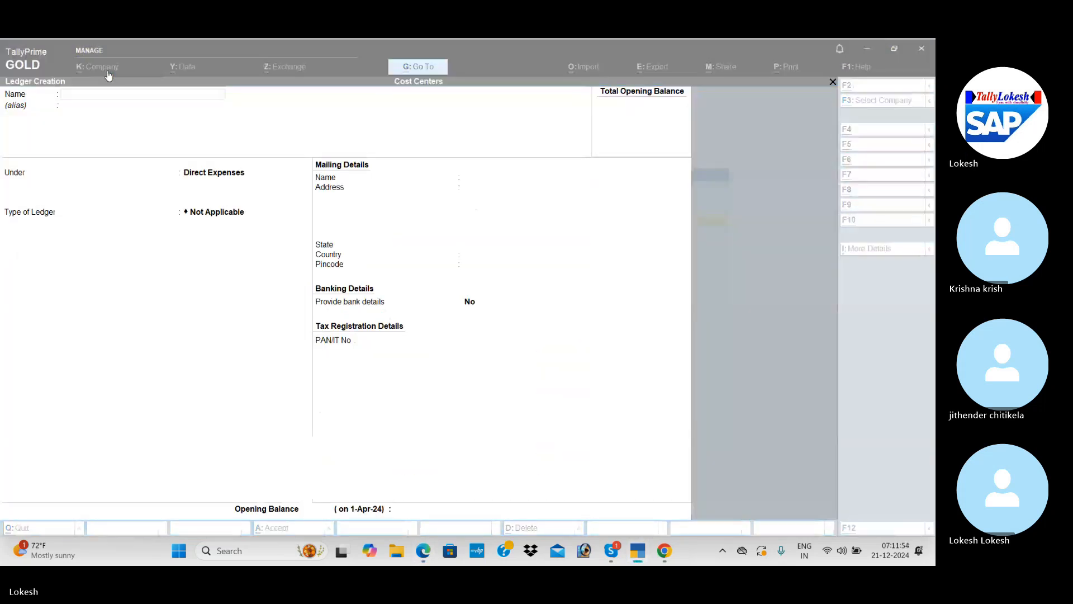
key(alt+Tab)
key(Up)
key(Up)
key(Up)
key(Up)
key(Up)
key(Up)
key(Up)
key(Up)
key(Up)
key(Up)
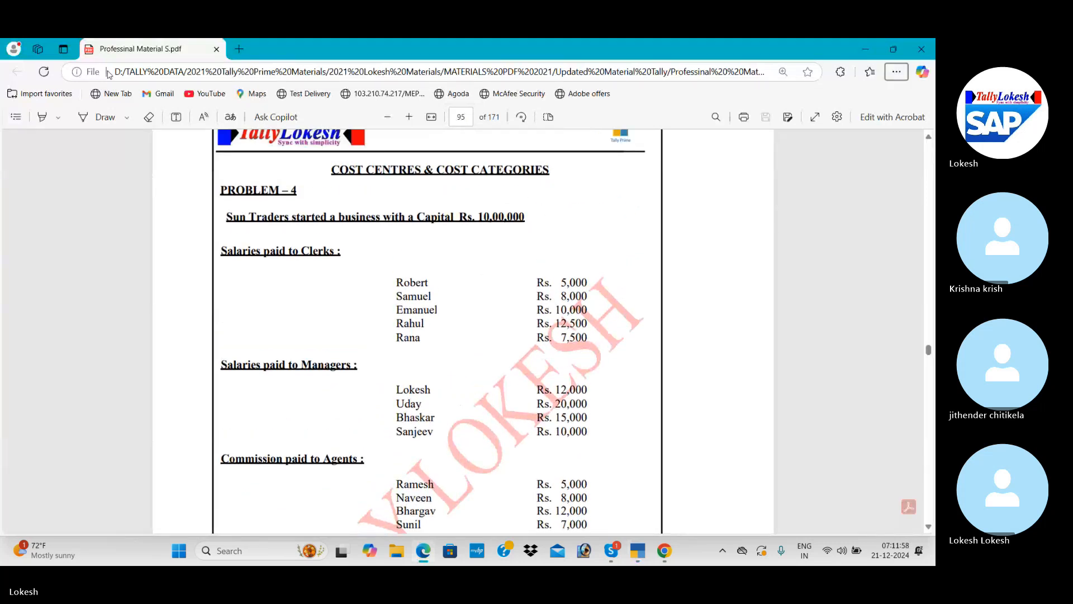
Return to TallyPrime, expand the list of masters to its full set and open the creation form for a new cost category
key(alt+Tab)
key(Escape)
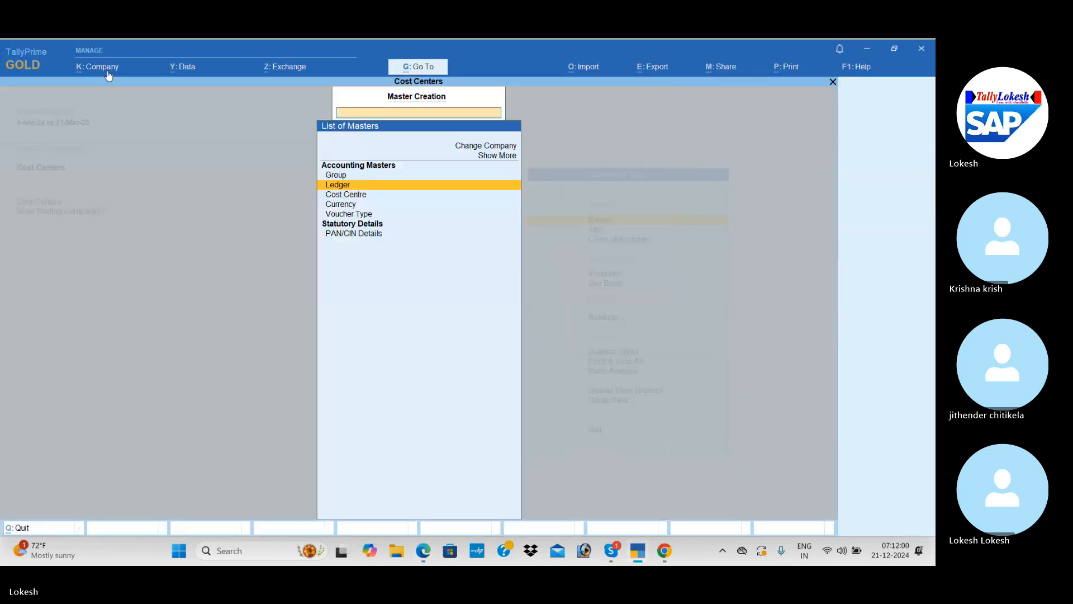
key(Escape)
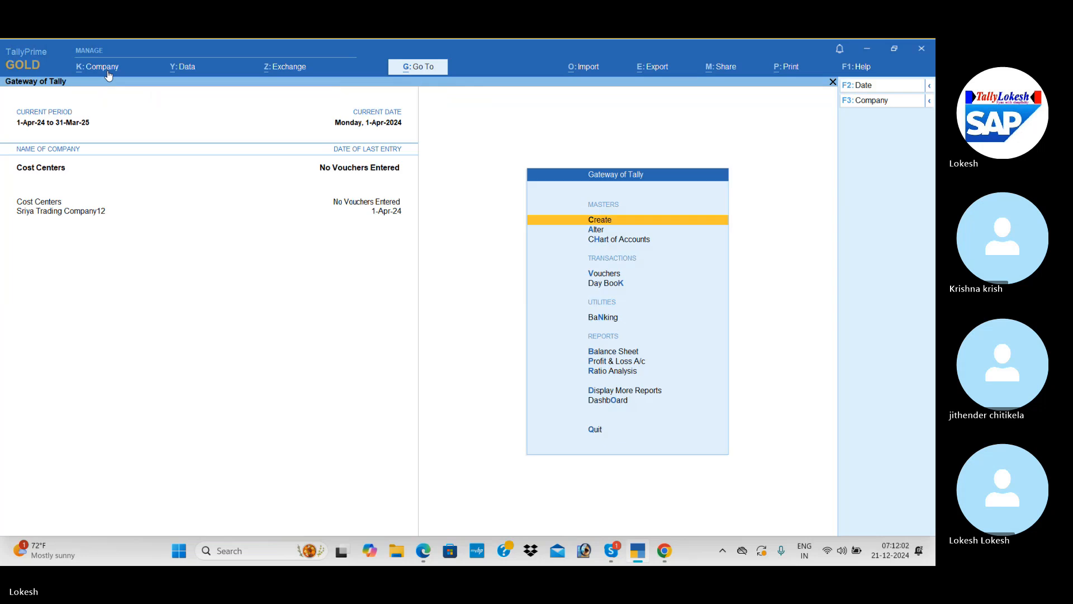
key(Return)
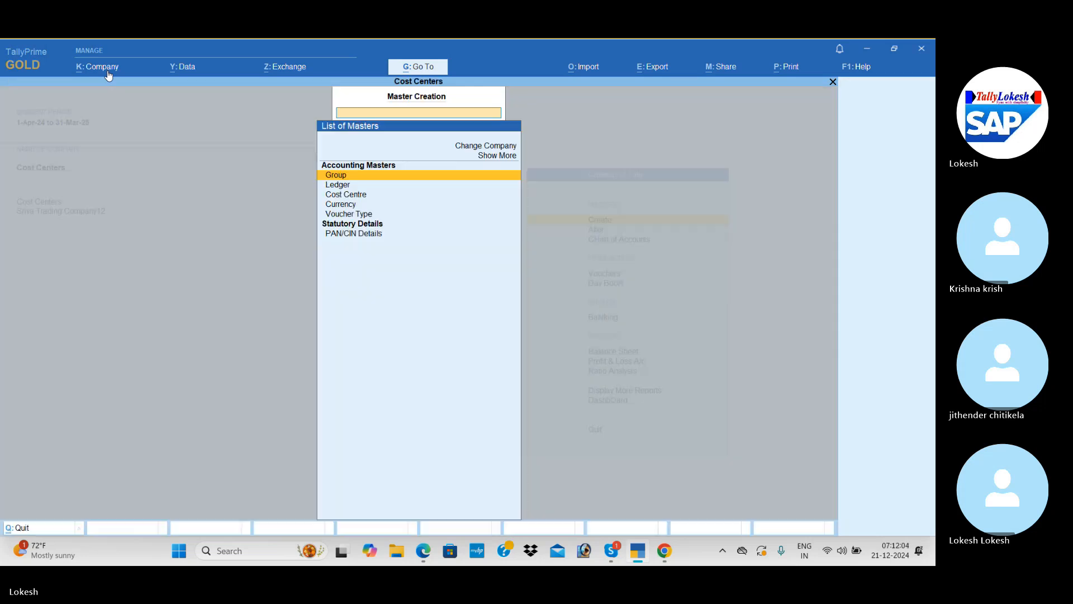
key(Up)
key(Return)
key(Down)
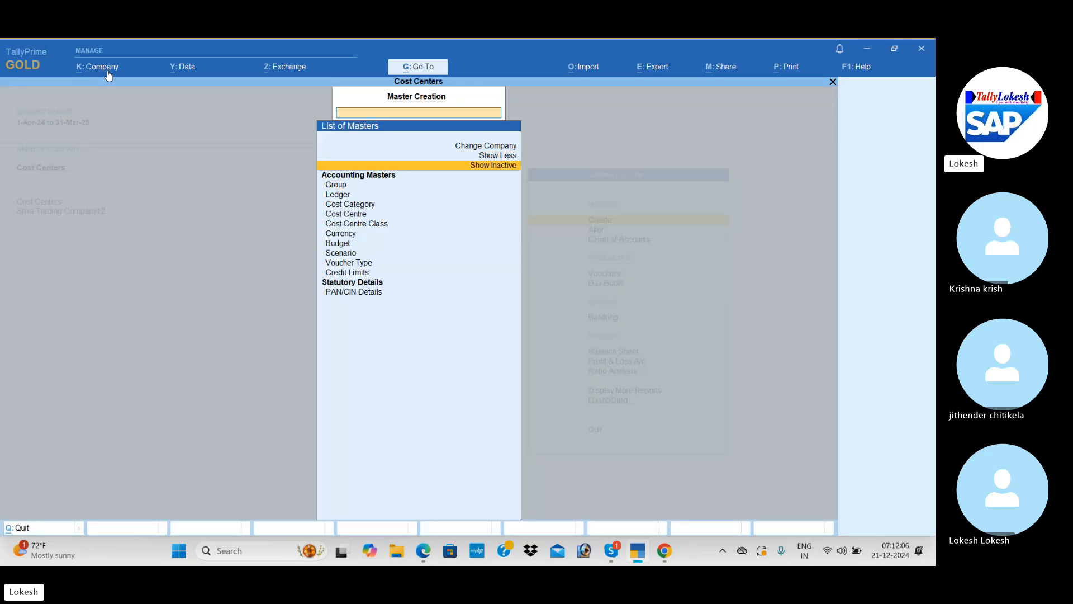
key(Down)
key(Down)
key(Down)
key(Return)
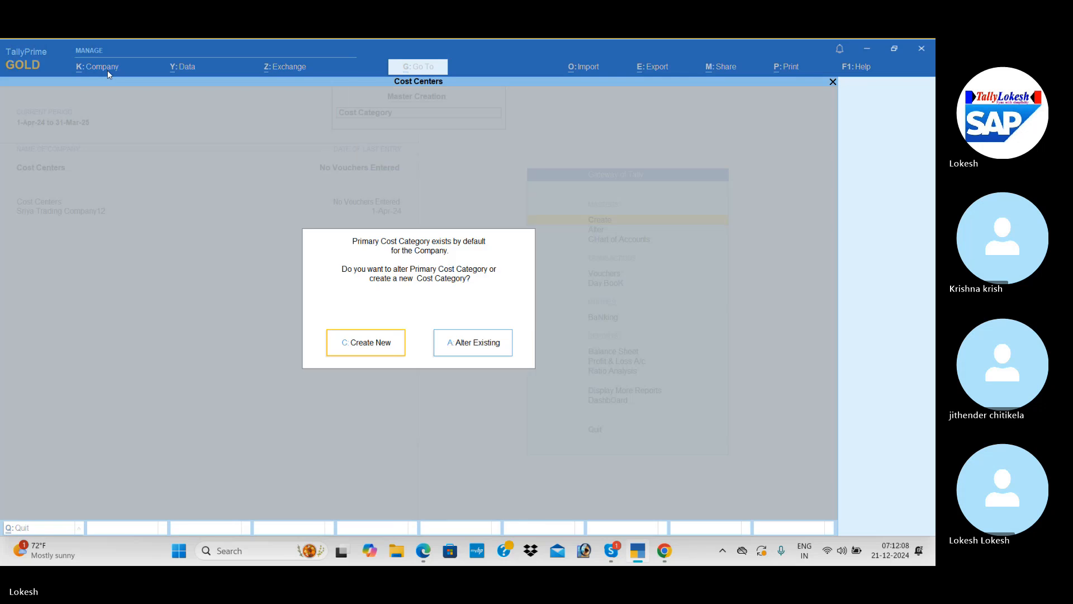
key(Return)
Check the first salary group in the Problem 4 PDF and create a cost category named Clerks in TallyPrime
key(alt+Tab)
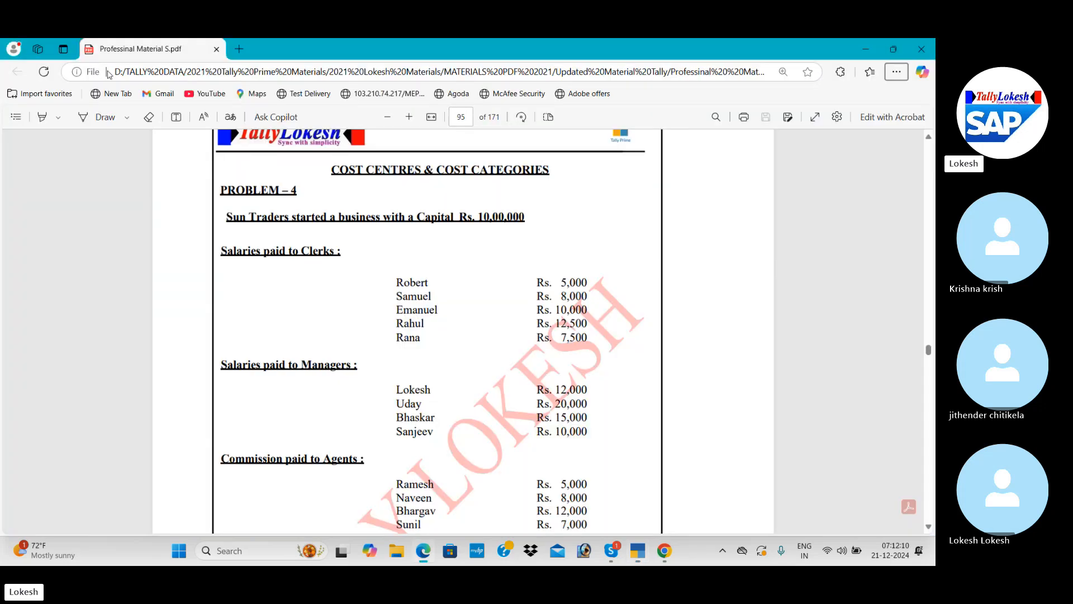
key(Down)
key(Down)
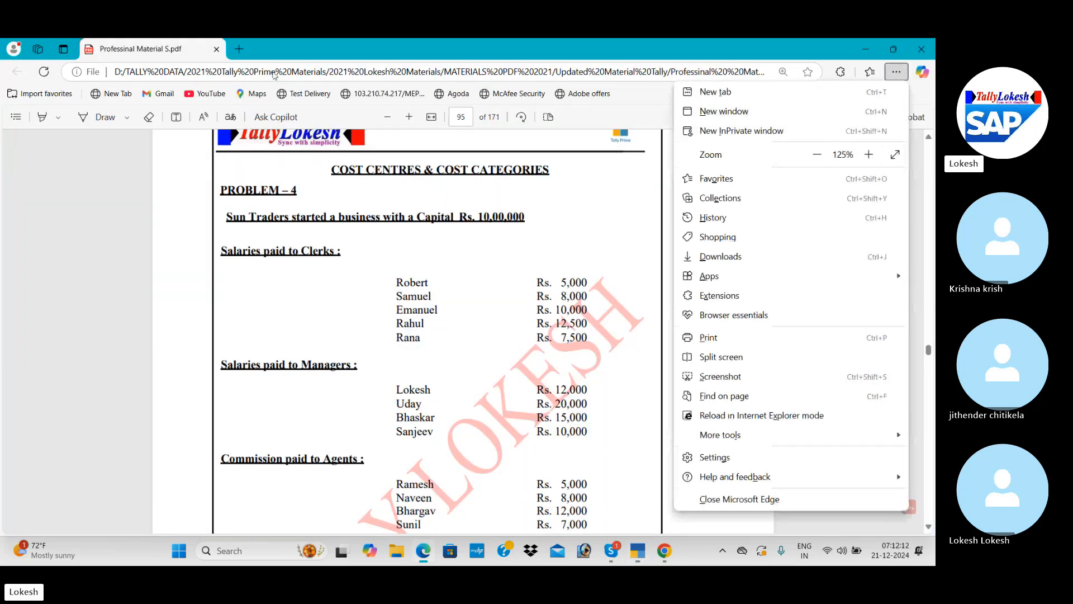
click(371, 408)
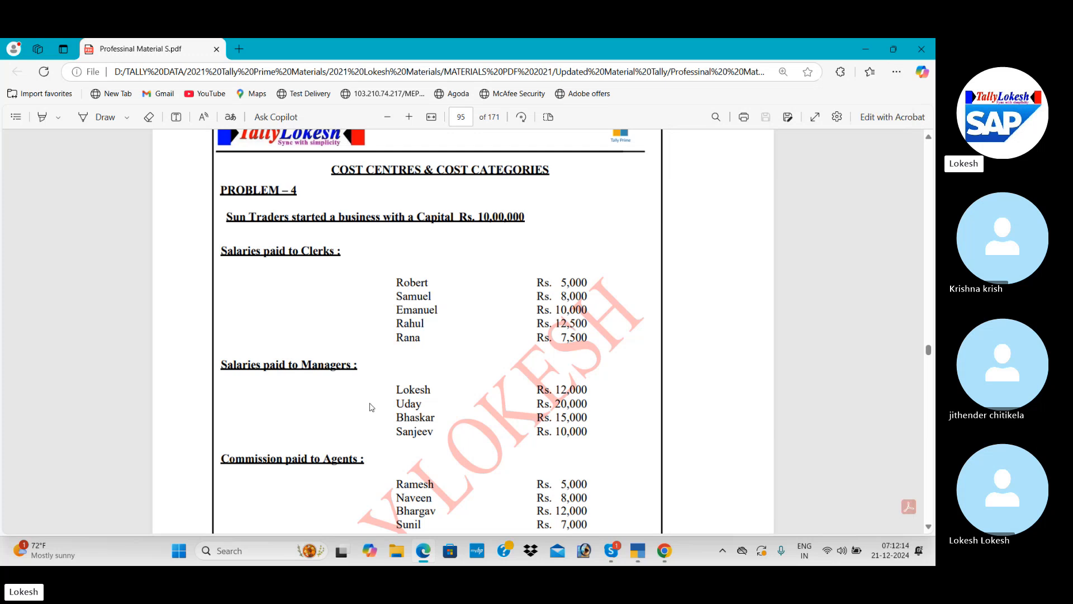
key(alt+Tab)
text(C)
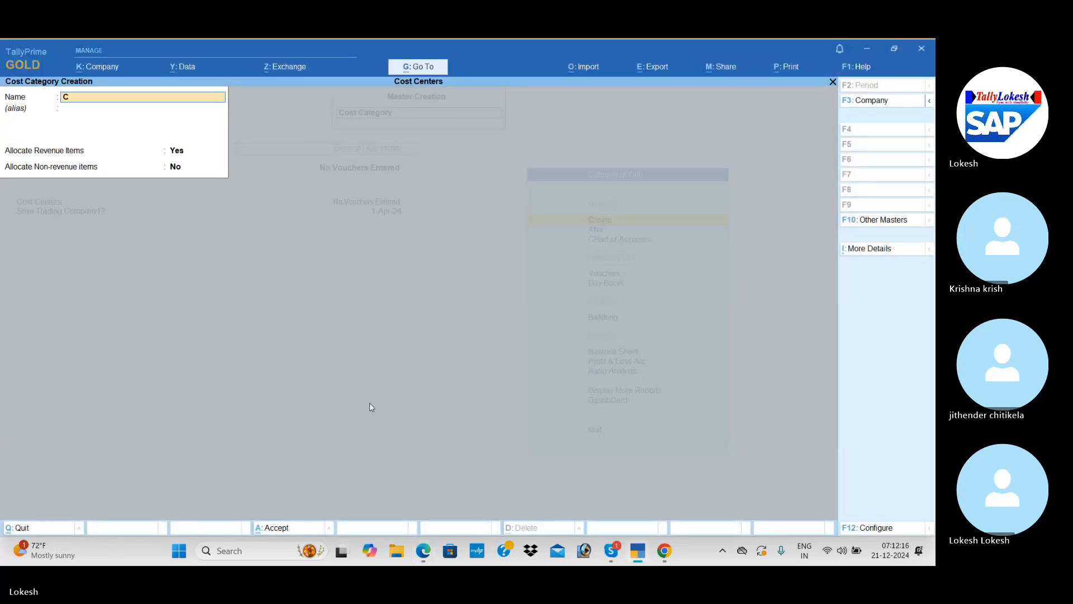
text(lerks)
key(Return)
key(Return)
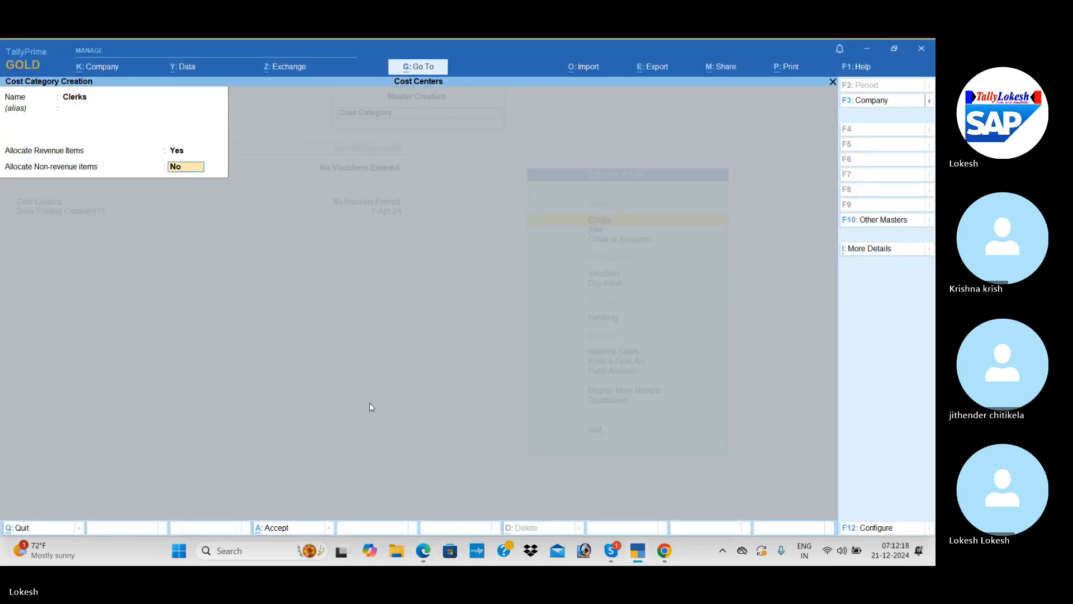
key(Return)
Create a cost category named Managers, keeping the default revenue and non-revenue allocation settings
text(Mana)
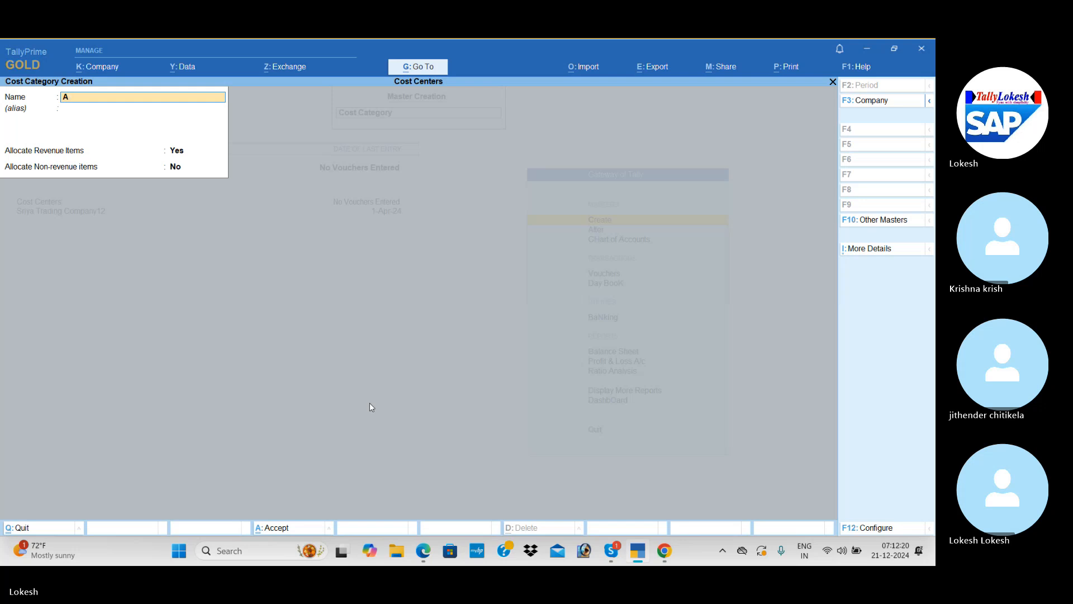
text(gers)
key(Return)
key(Return)
key(Return)
key(Return)
key(Return)
Check the next payment group in the PDF and create a cost category named Agents
key(alt+Tab)
key(alt+Tab)
text(Age)
key(Return)
key(Return)
key(Return)
key(Return)
key(Return)
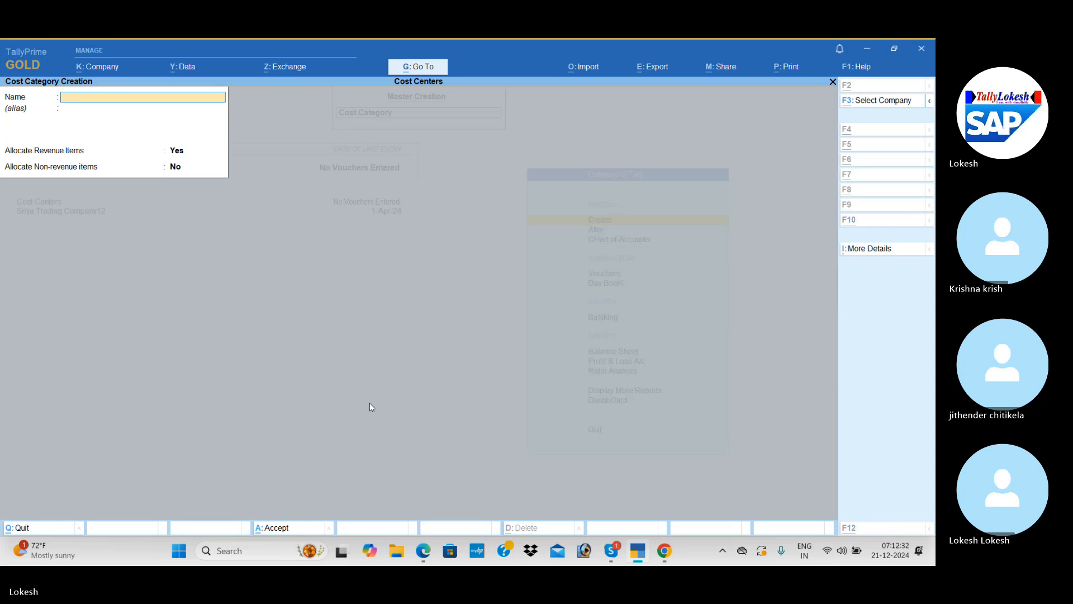
Look up the group after the agents in the PDF and create a cost category named Salesmen
key(alt+Tab)
scroll(370, 407, down, 6)
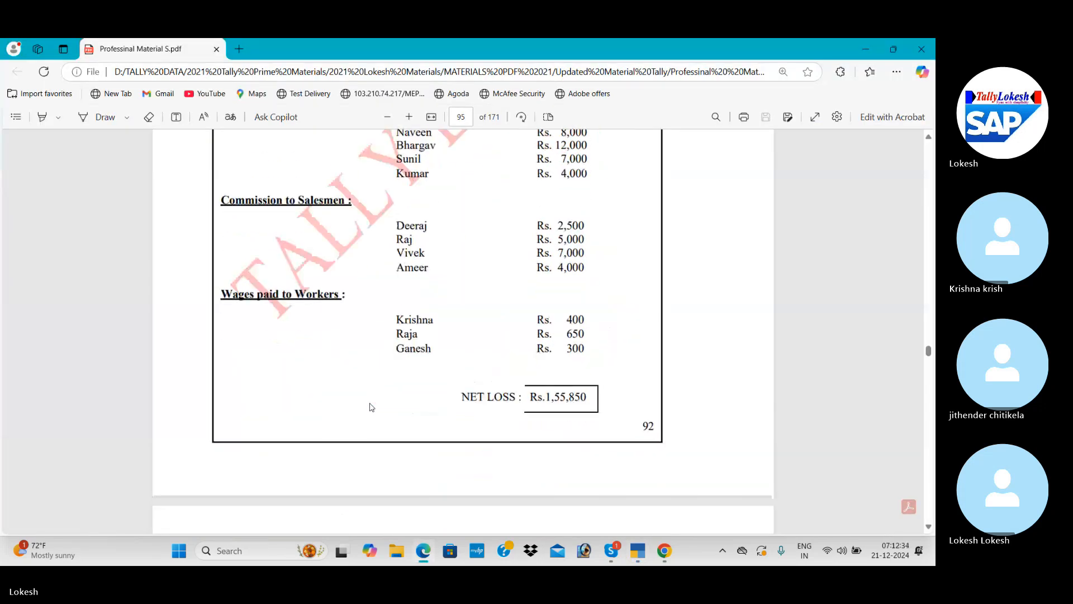
key(alt+Tab)
text(Sale)
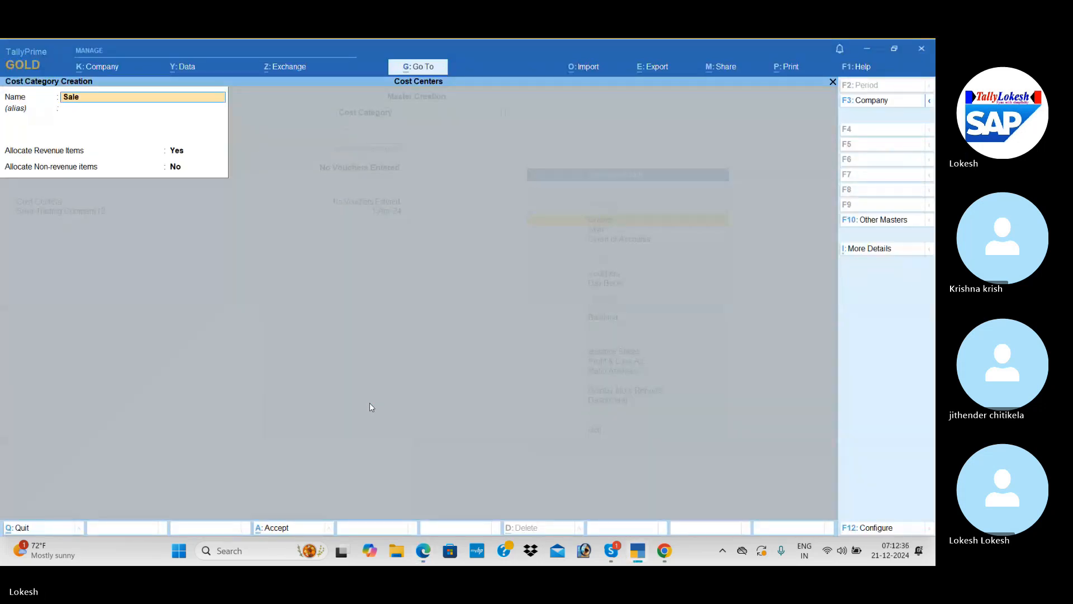
text(sm)
key(Return)
key(Return)
key(Return)
key(Return)
key(Return)
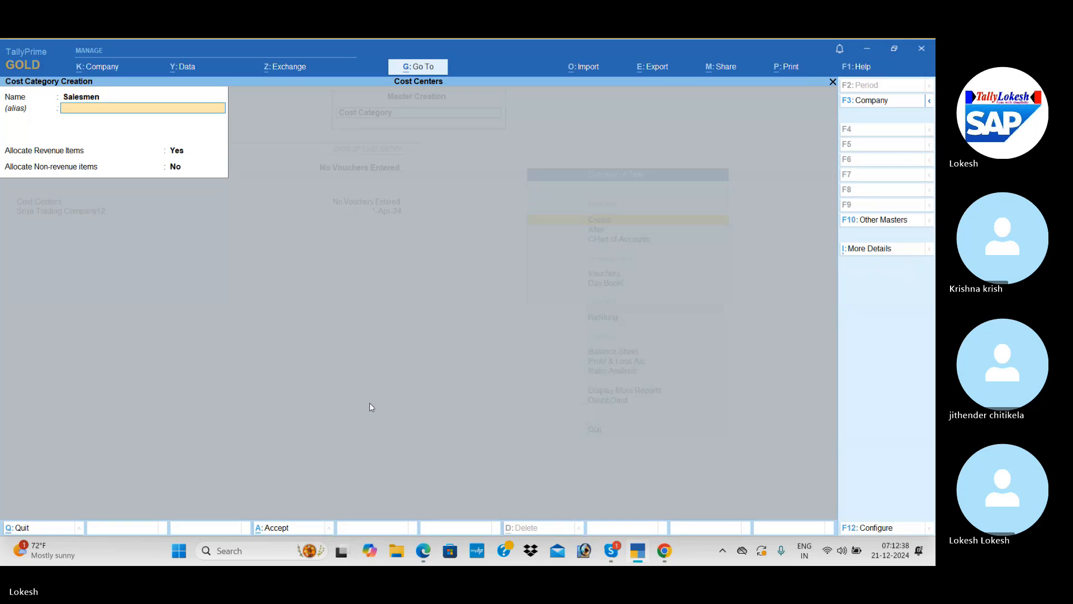
Create a cost category named Workers and leave cost category creation
text(Workers)
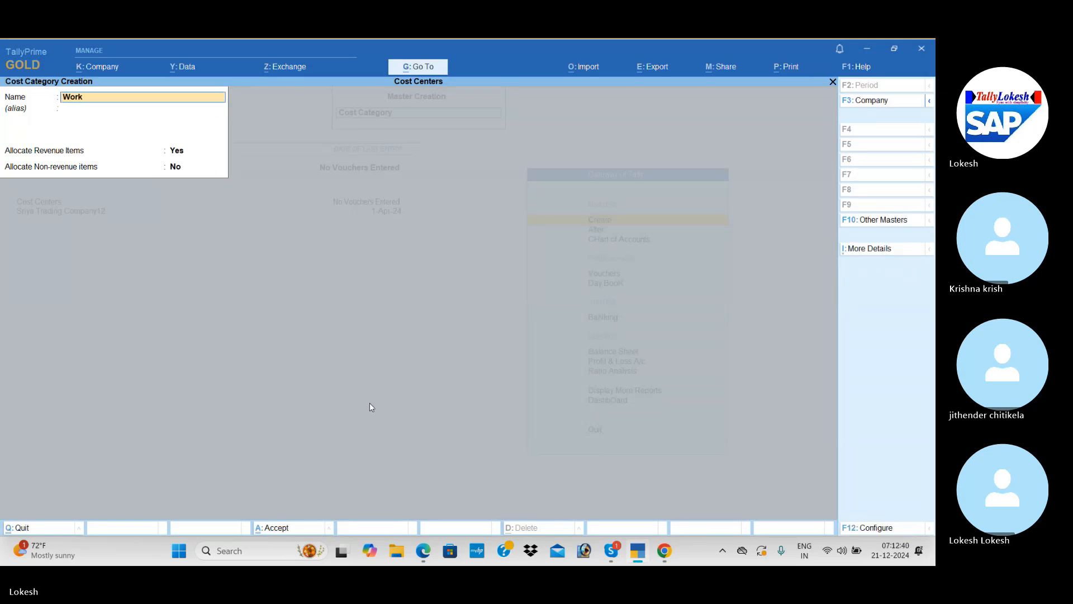
key(Return)
key(Return)
key(Return)
key(Return)
key(Return)
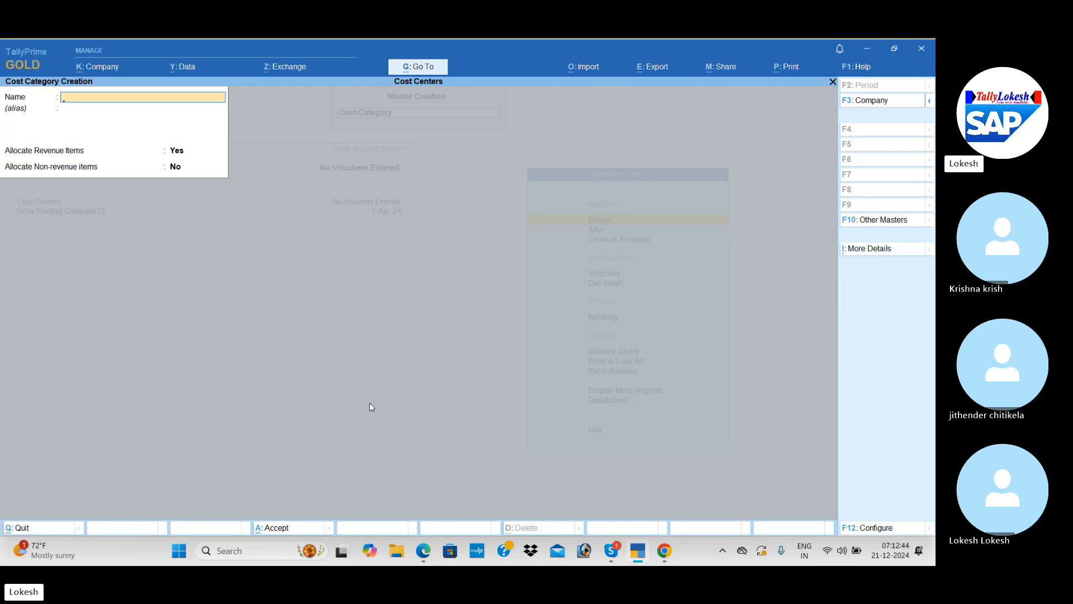
key(Escape)
Create a cost centre in the Clerks category, under Primary, with the name of the first clerk in the PDF
key(Return)
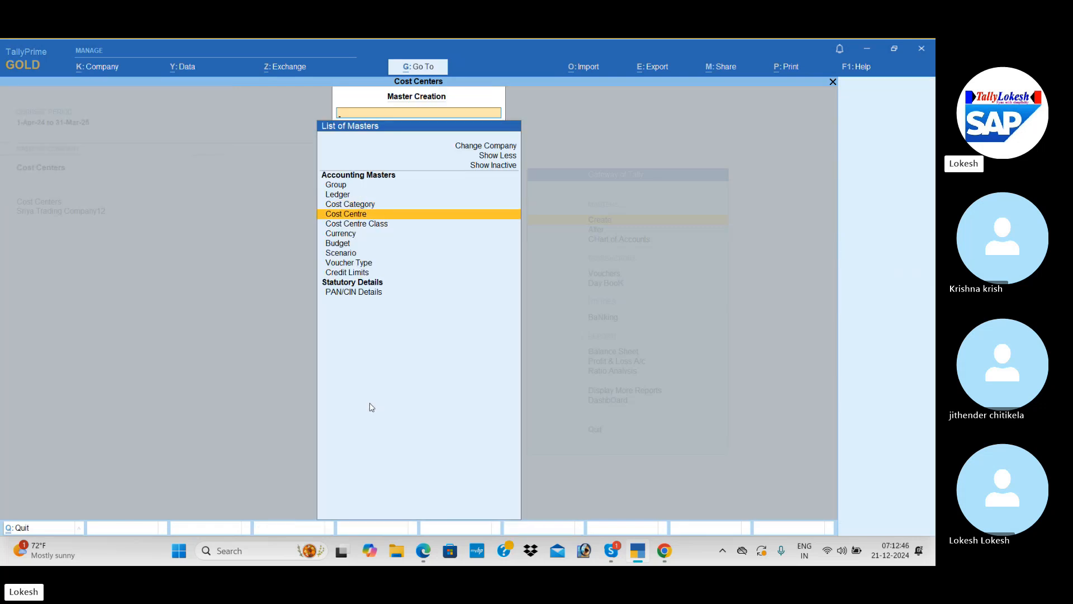
key(Return)
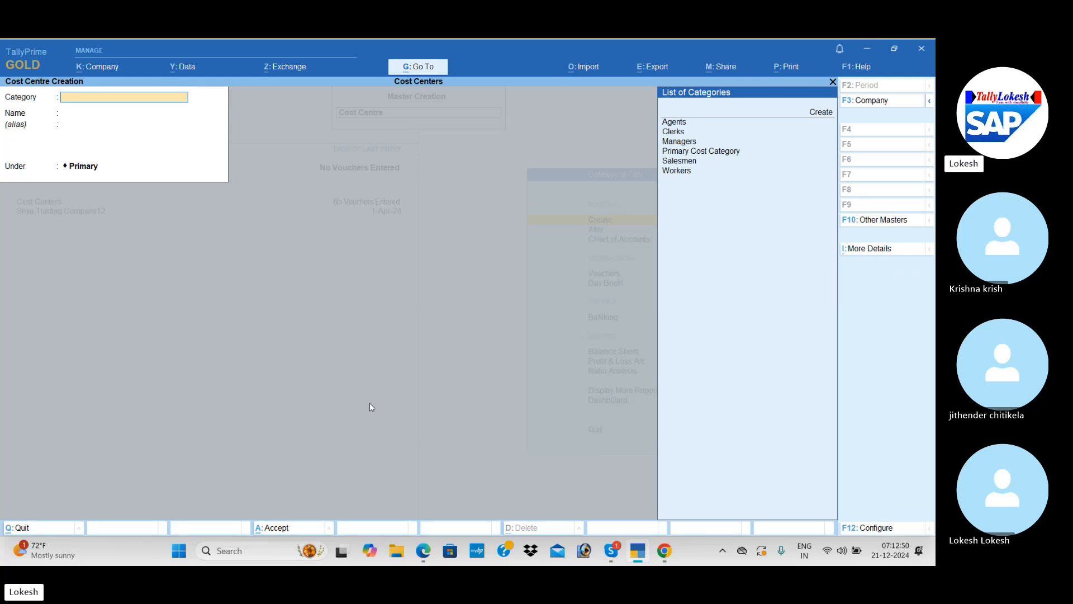
text(cl)
key(Return)
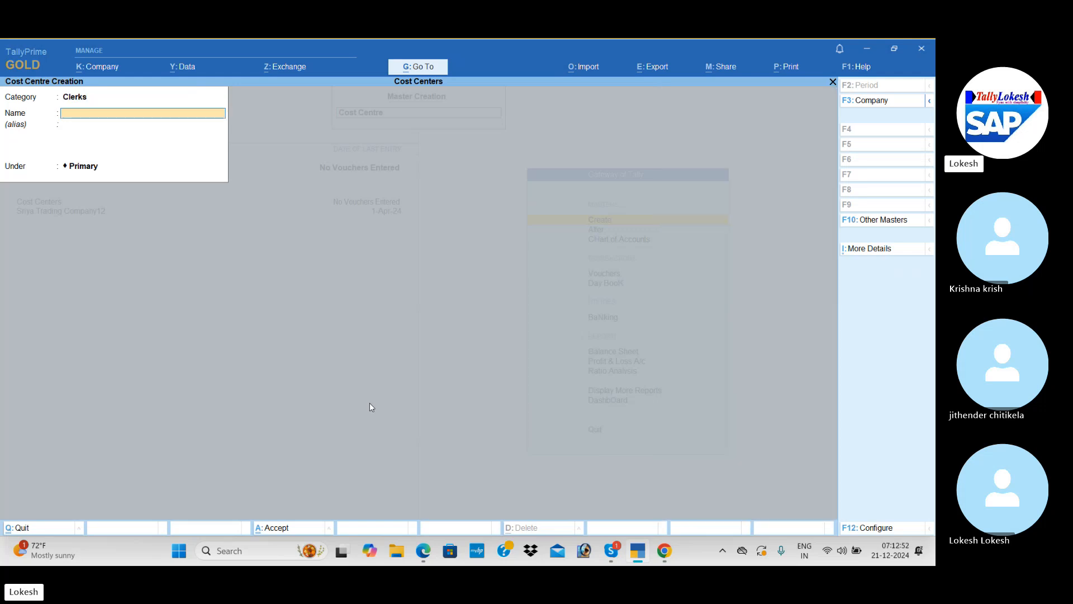
key(alt+Tab)
scroll(370, 407, up, 7)
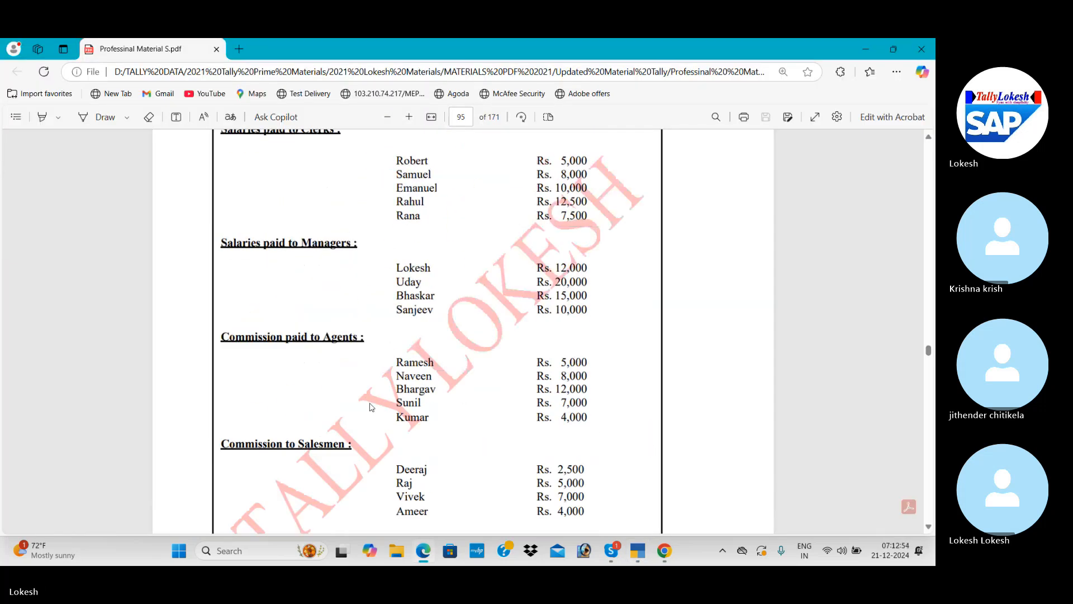
scroll(370, 407, up, 1)
key(alt+Tab)
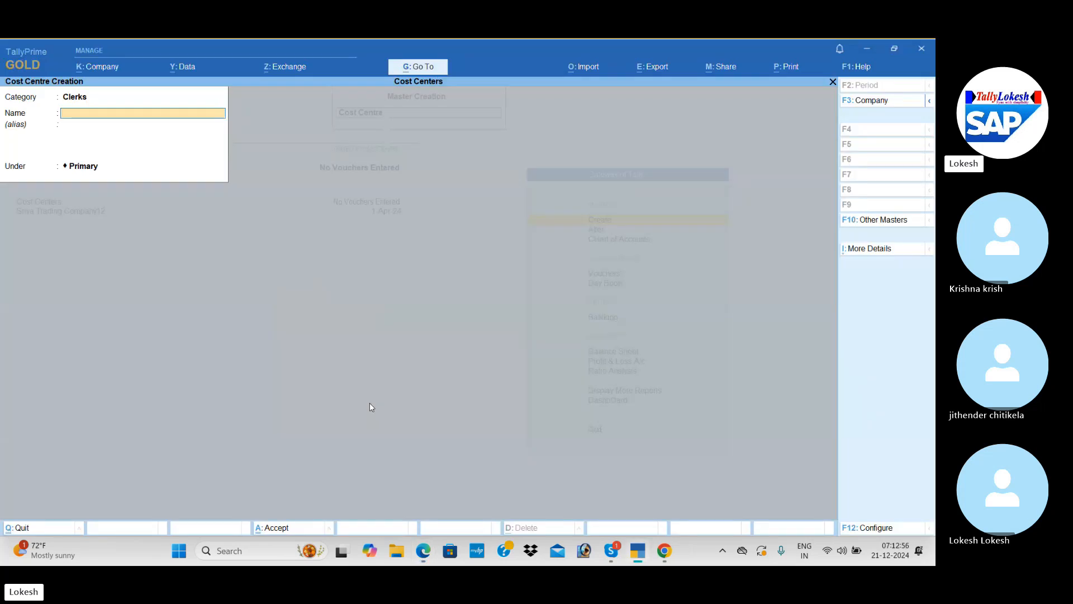
text(Robert)
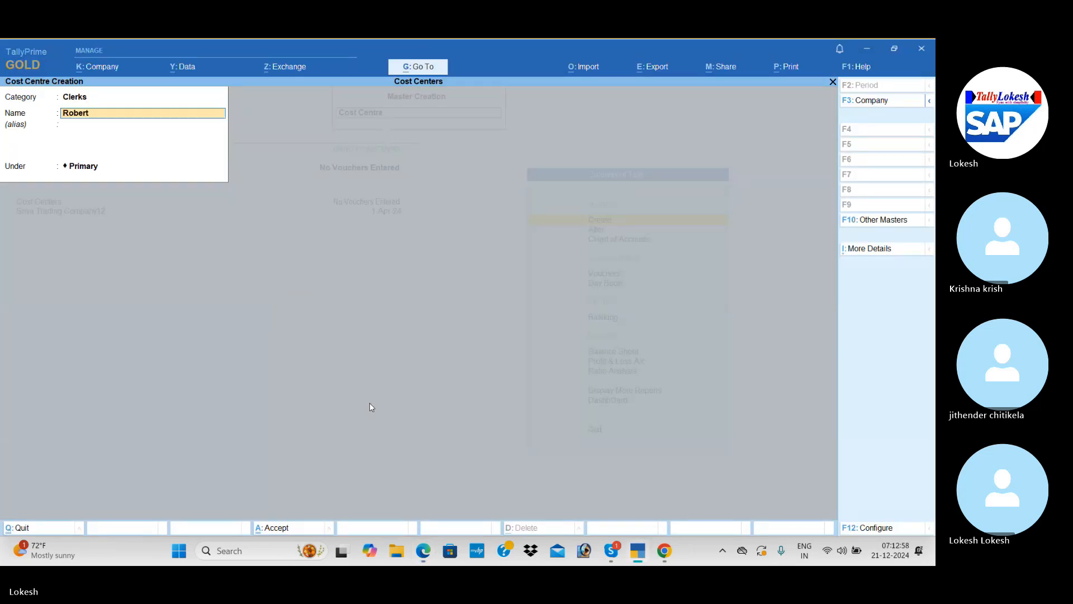
key(Return)
key(Return)
key(Return)
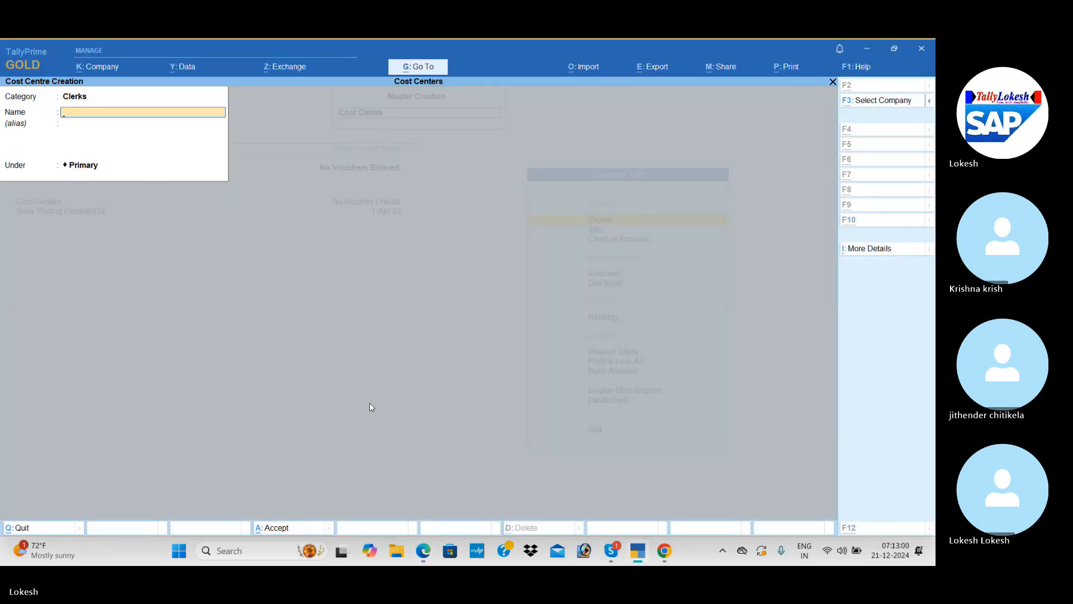
Check the PDF and create a cost centre for the second clerk in the Clerks category, under Primary
key(alt+Tab)
key(alt+Tab)
text(Sam)
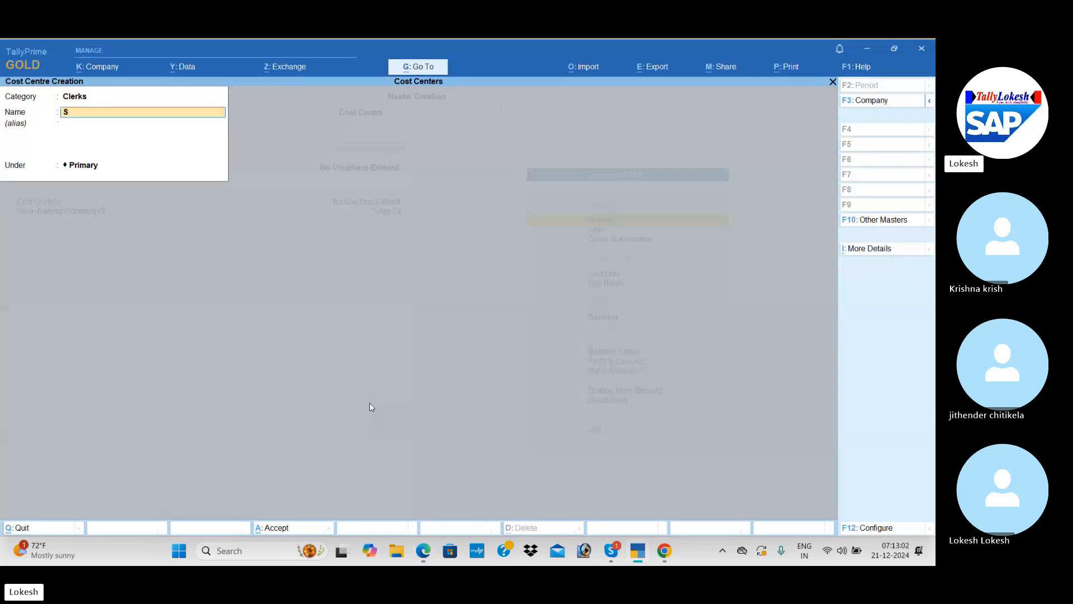
key(Return)
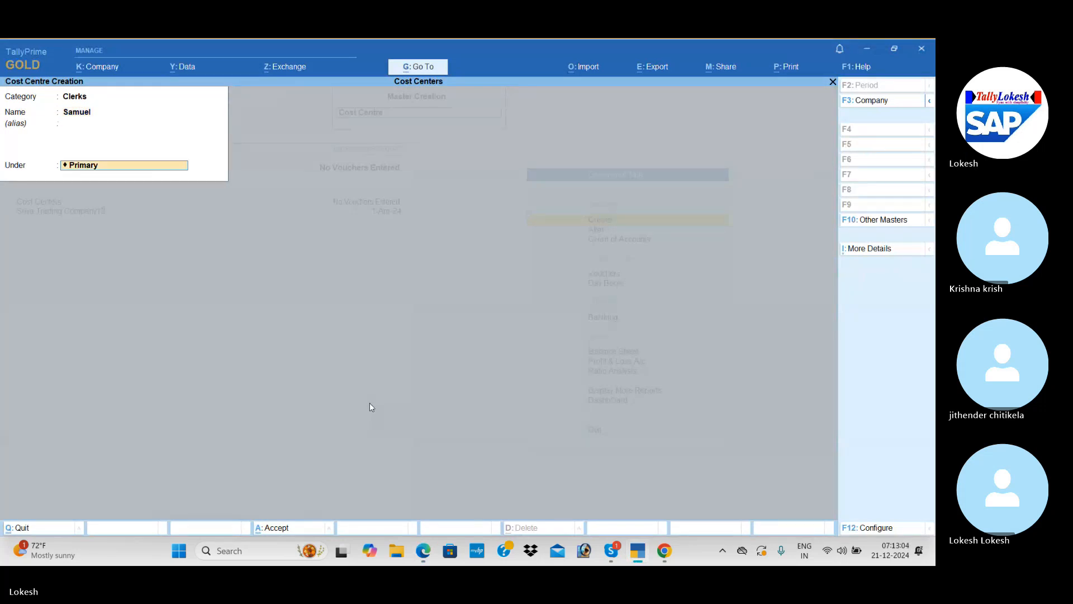
key(Return)
Create a cost centre for the third clerk in the Clerks category, under Primary
text(Eman)
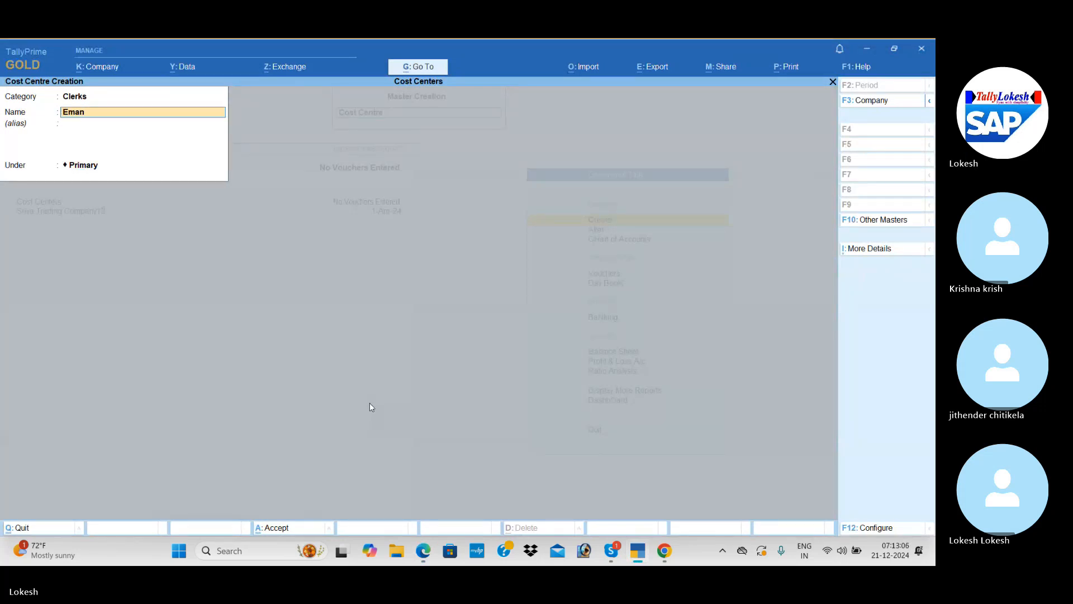
text(ual)
key(Return)
key(Return)
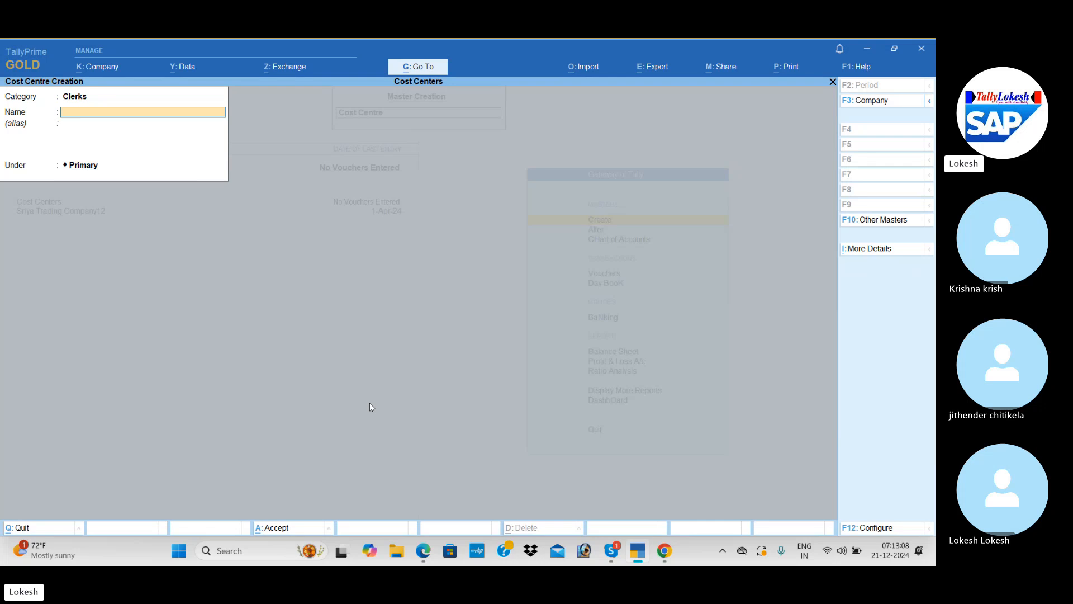
Recheck the clerks' list in the PDF and create a cost centre for the fourth clerk in the Clerks category
key(alt+Tab)
key(alt+Tab)
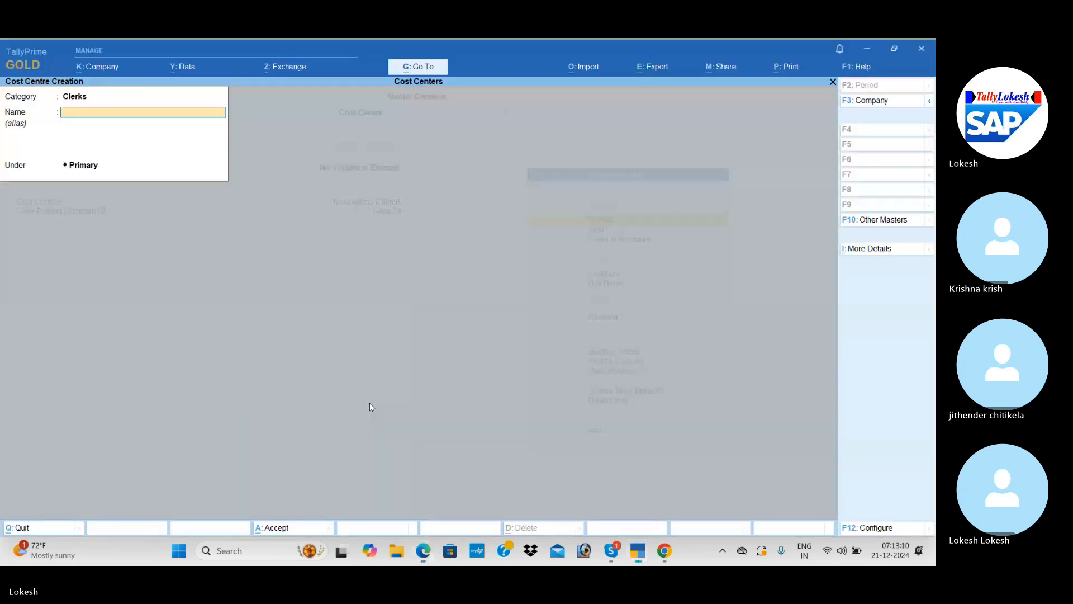
text(Rahul)
key(Return)
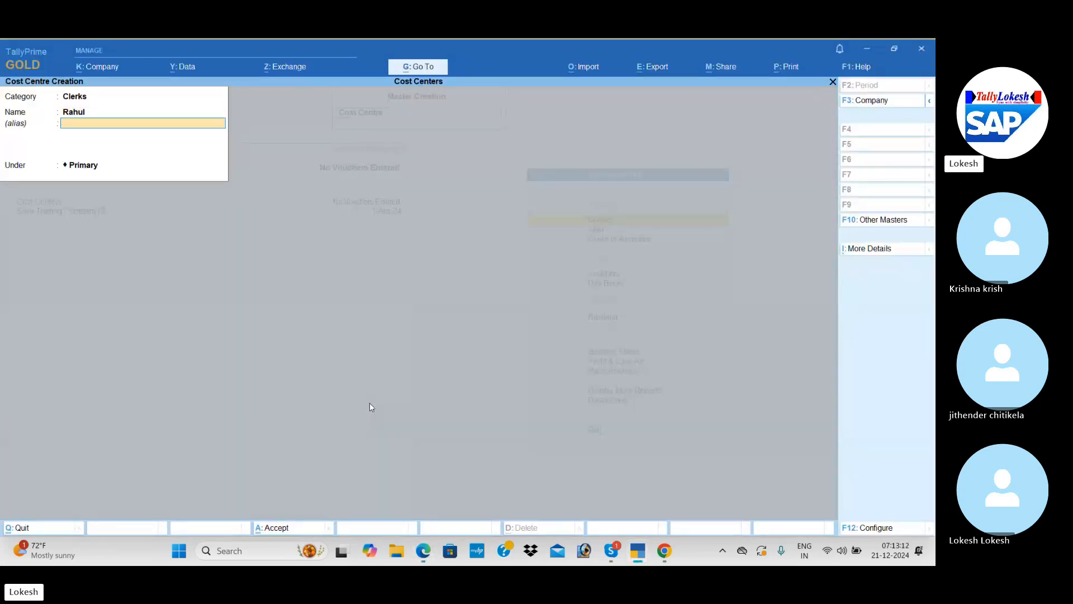
key(Return)
key(Return)
key(Return)
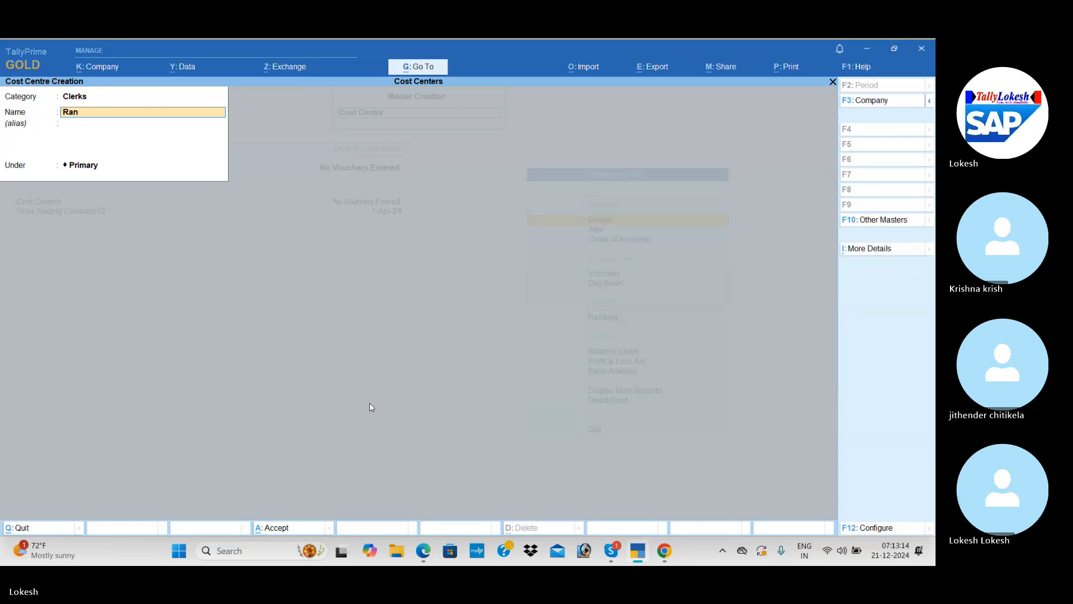
Create a cost centre for the fifth and last clerk in the Clerks category, under Primary
key(Return)
key(Return)
key(Return)
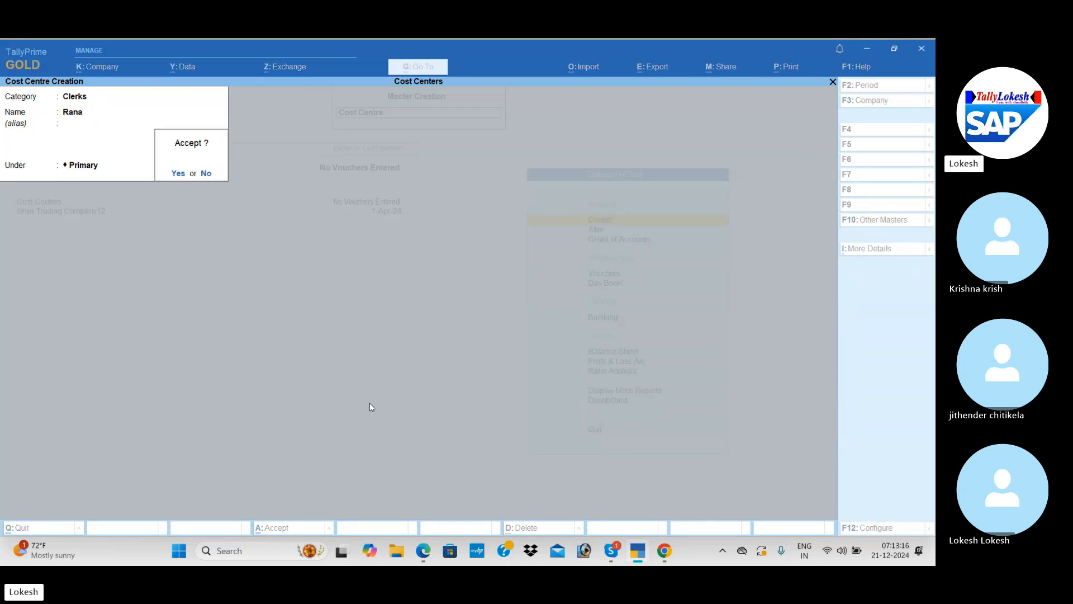
key(Return)
Check the managers' list in the PDF and create a cost centre in the Managers category, under Primary, with the first agent's name
key(alt+Tab)
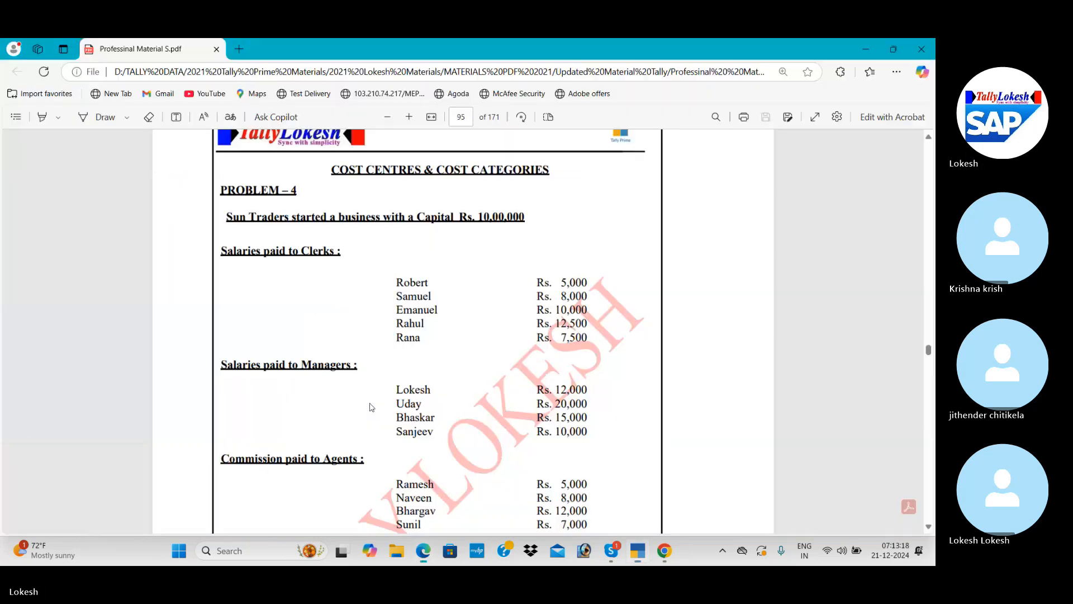
scroll(371, 407, down, 5)
key(alt+Tab)
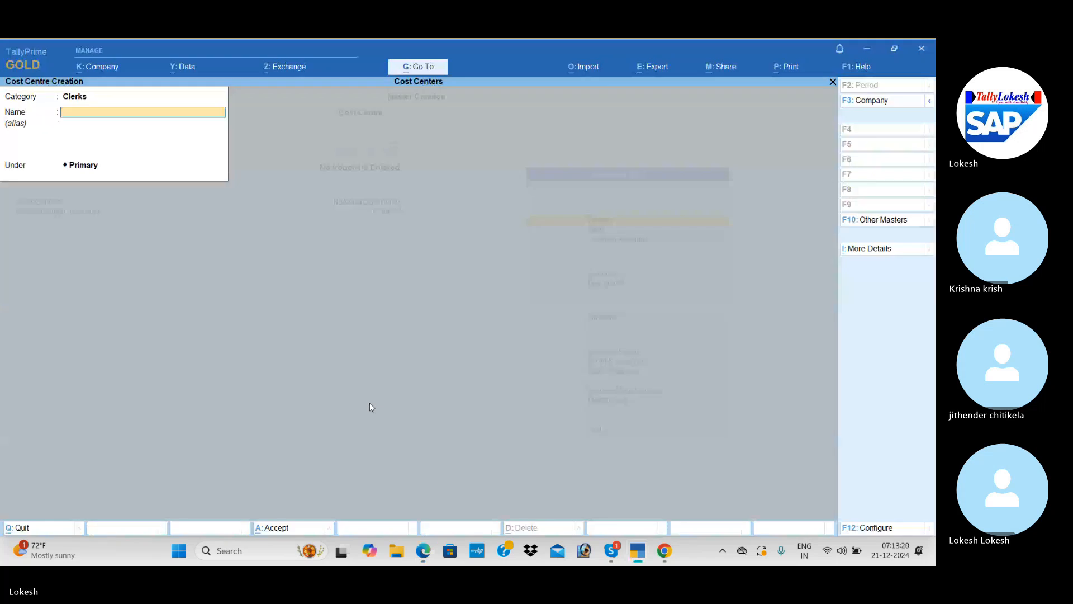
key(shift+Tab)
text(M)
key(Return)
key(alt+Tab)
key(alt+Tab)
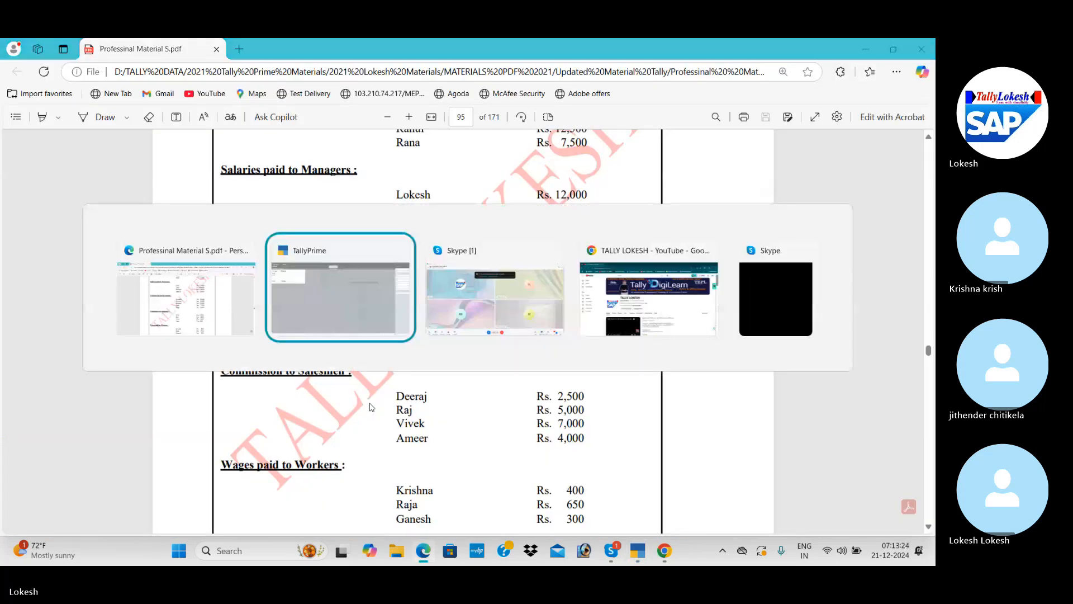
text(Rames)
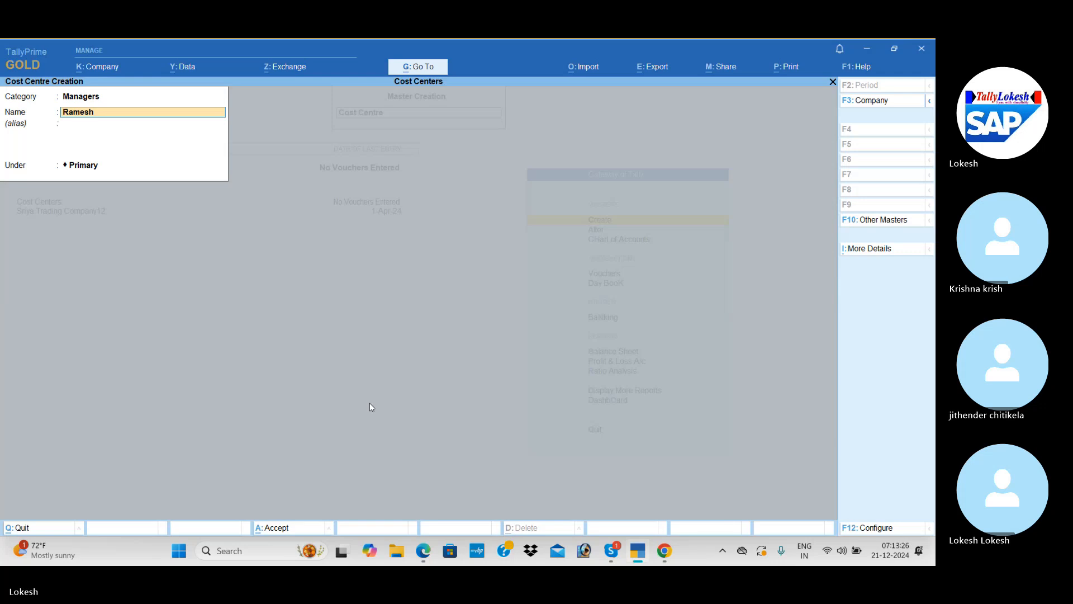
text(h)
key(Return)
key(Return)
key(Return)
key(Return)
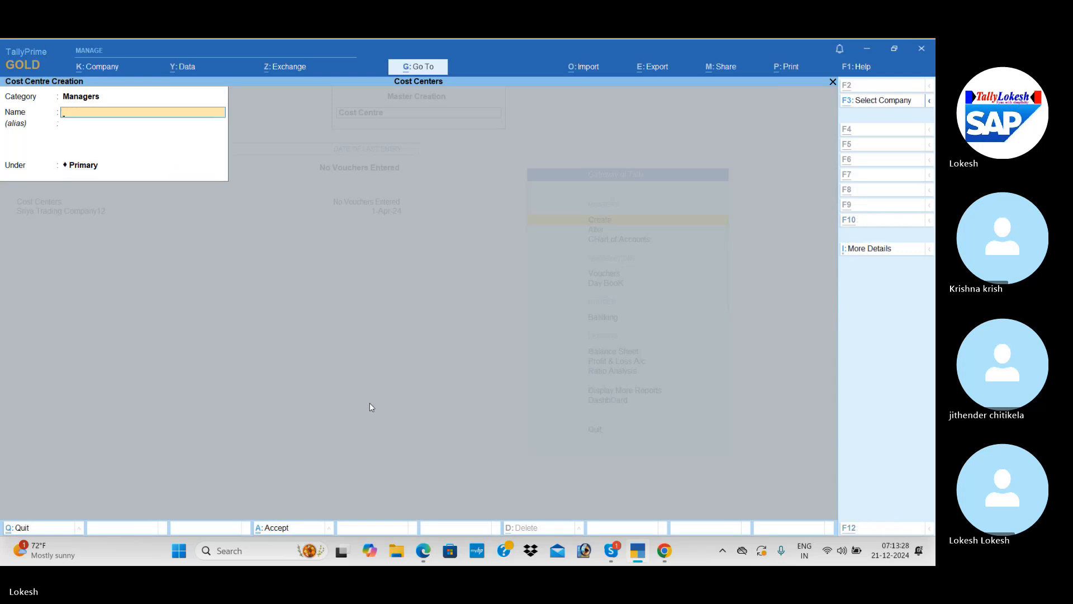
Recheck the PDF, reopen the cost centre just created in the Managers category and rename it to the first manager's name
key(alt+Tab)
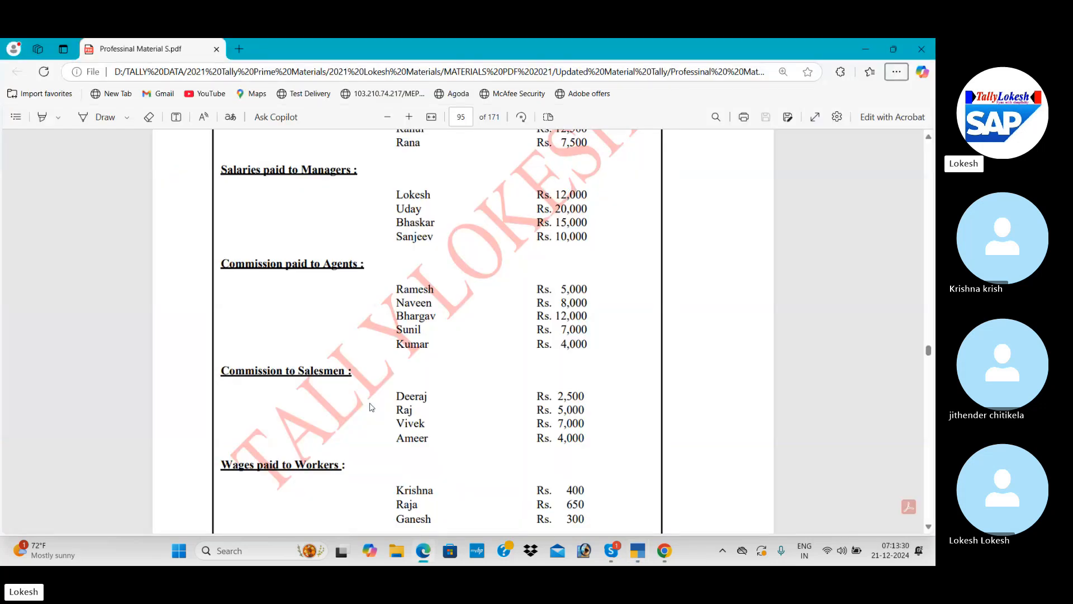
key(alt+f)
key(Up)
key(Escape)
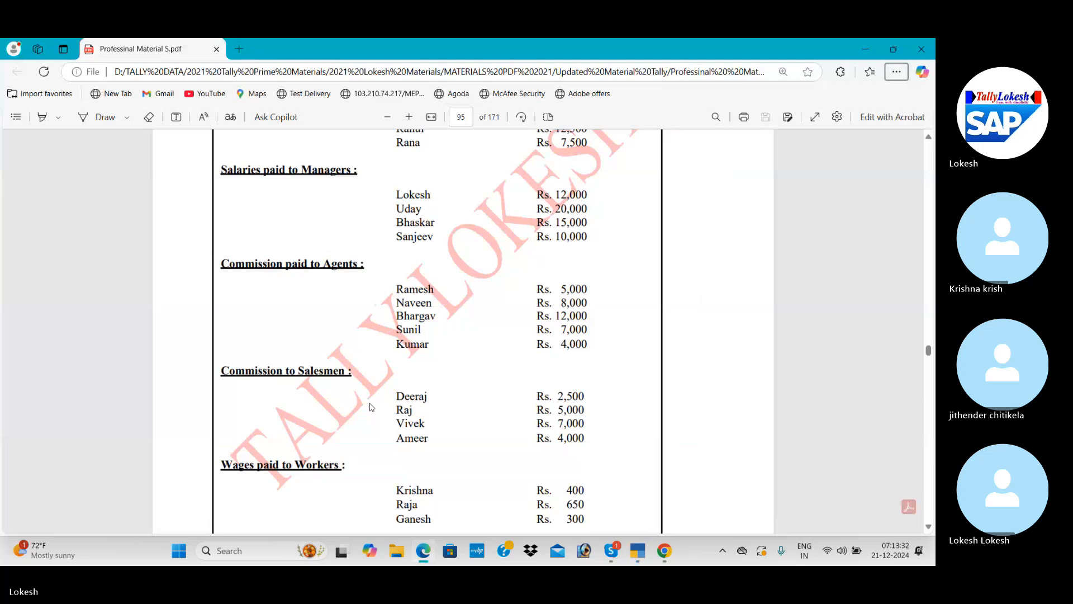
key(alt+Tab)
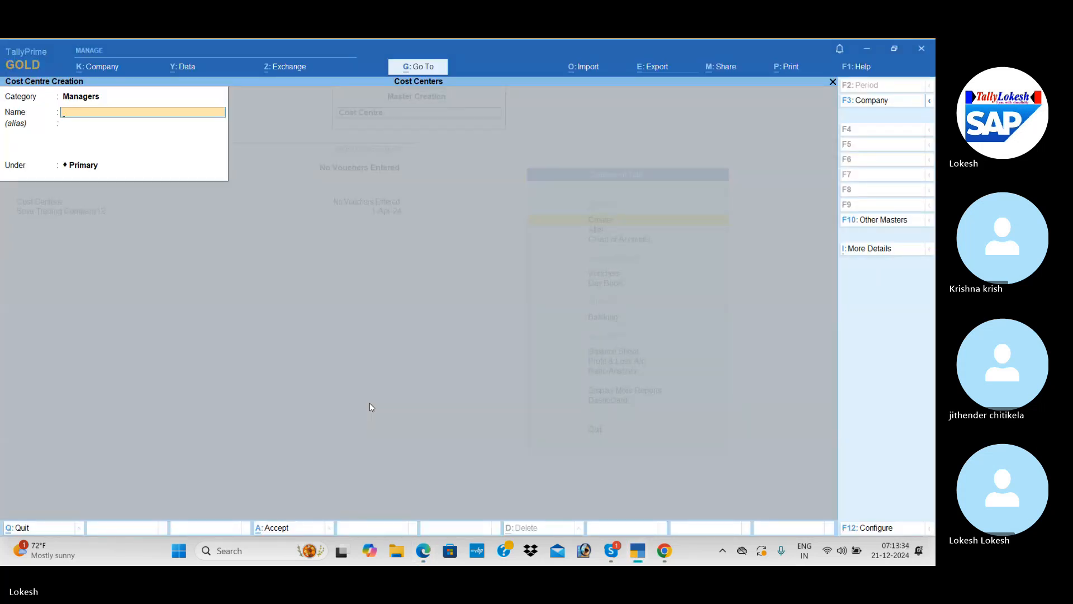
key(Page_Up)
key(Page_Up)
key(Page_Up)
key(Page_Up)
text(Lokesh)
key(Return)
key(Return)
key(Return)
key(Return)
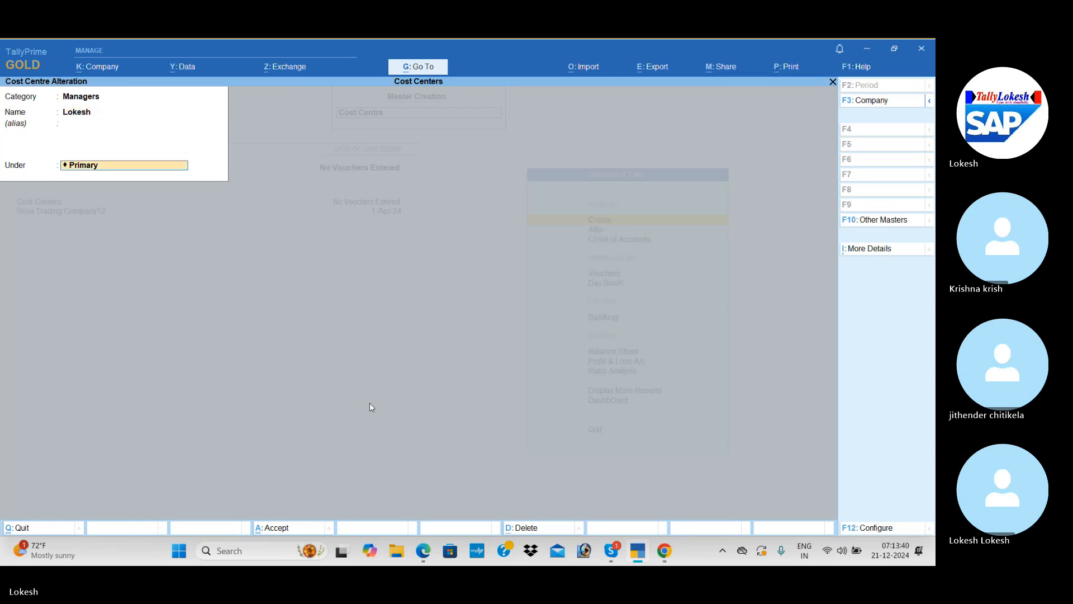
Check the PDF and create a cost centre for the second manager in the Managers category, under Primary
key(alt+Tab)
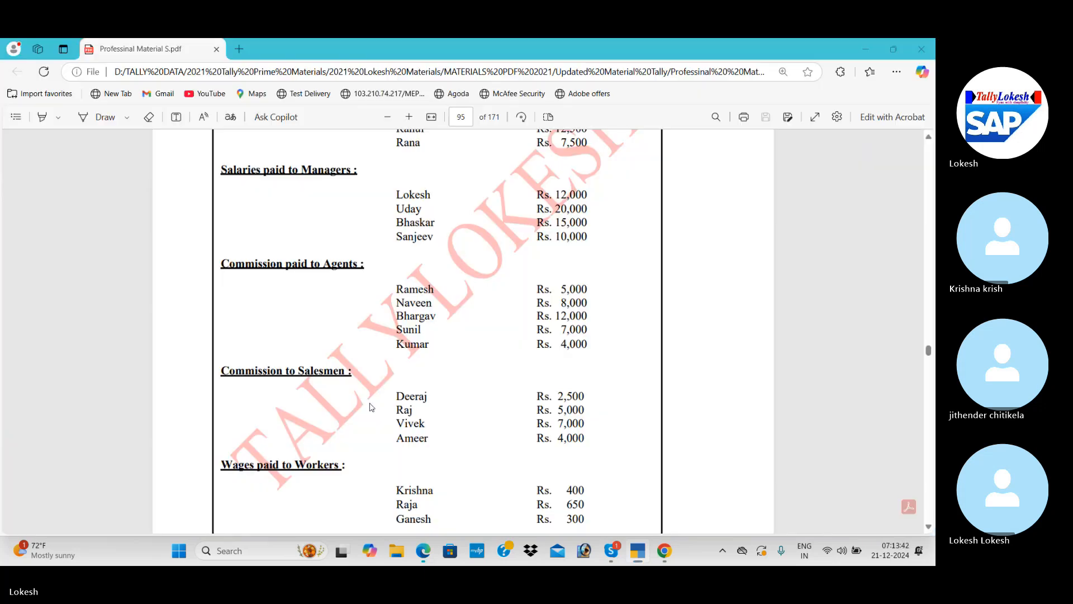
key(alt+Tab)
text(Ud)
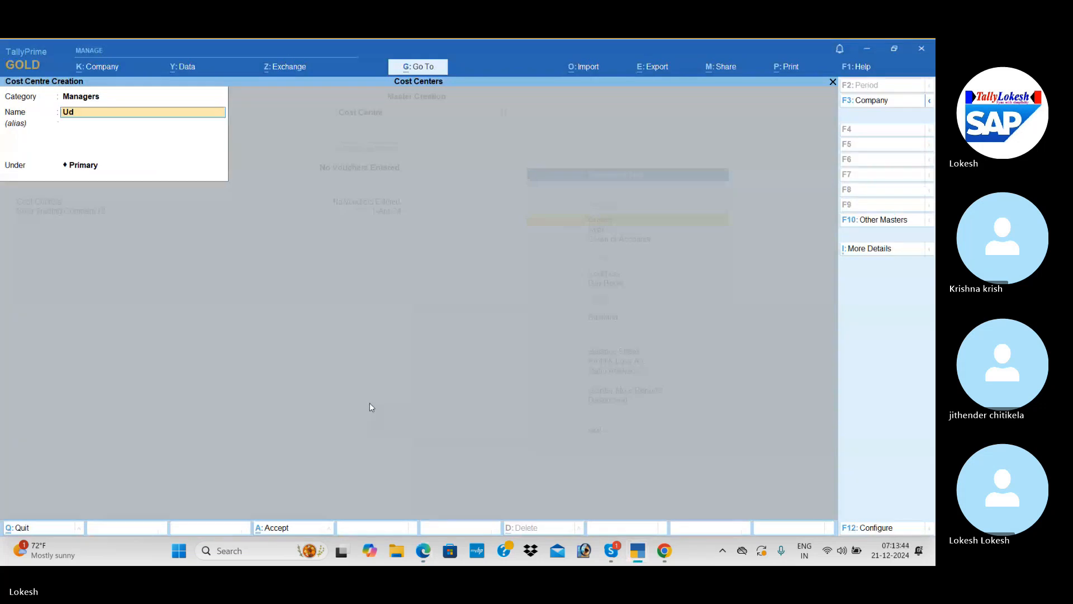
text(ay)
key(Return)
key(Return)
key(Return)
key(Return)
Create a cost centre for the third manager in the Managers category, under Primary
key(alt+Tab)
key(alt+Tab)
text(Bhaskar)
key(Return)
key(Return)
key(Return)
key(Return)
Create a cost centre for the fourth and last manager in the Managers category, under Primary
key(alt+Tab)
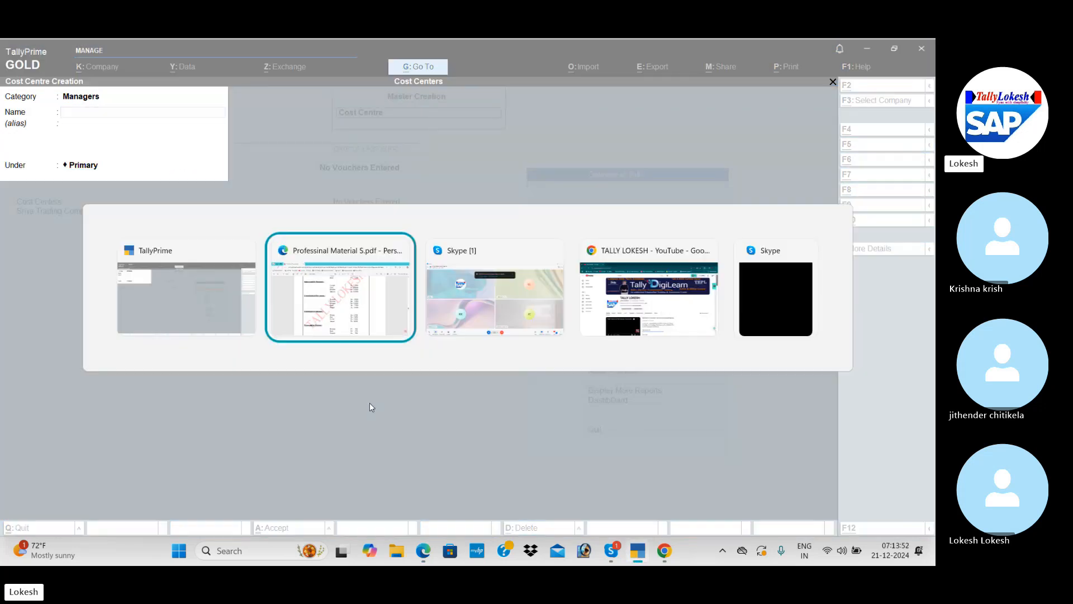
key(alt+Tab)
text(S)
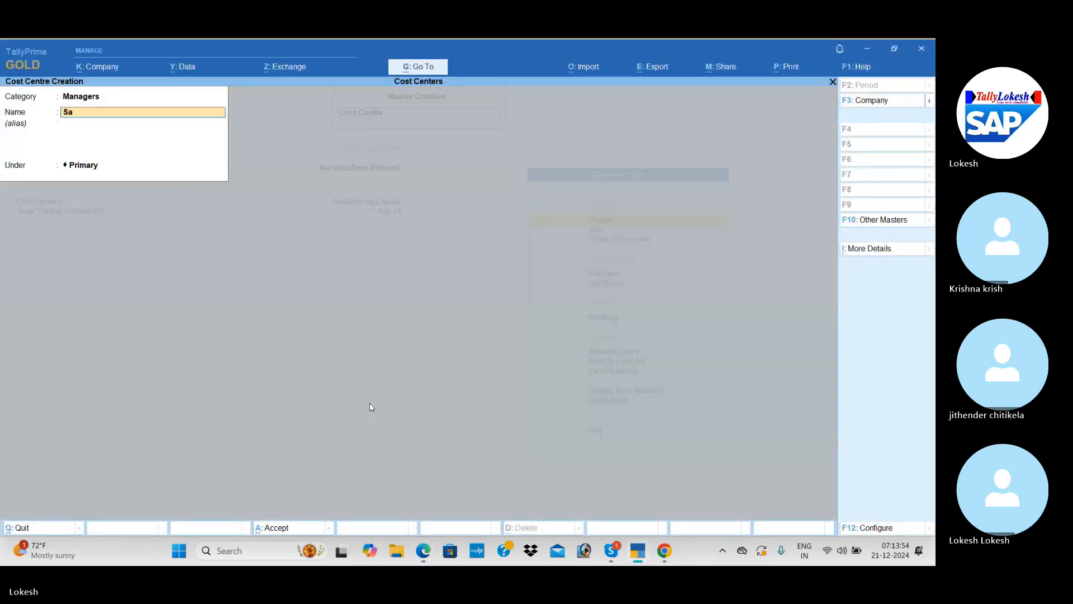
text(anjeev)
key(Return)
key(Return)
key(Return)
key(Return)
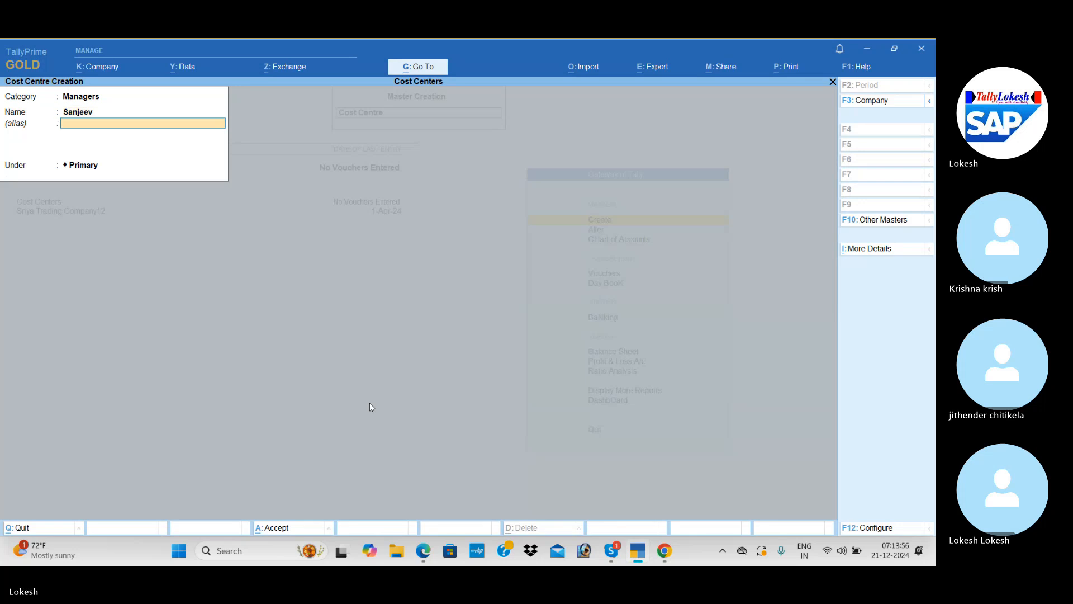
Change the category to Agents and create a cost centre for the first agent listed in the PDF, under Primary
key(BackSpace)
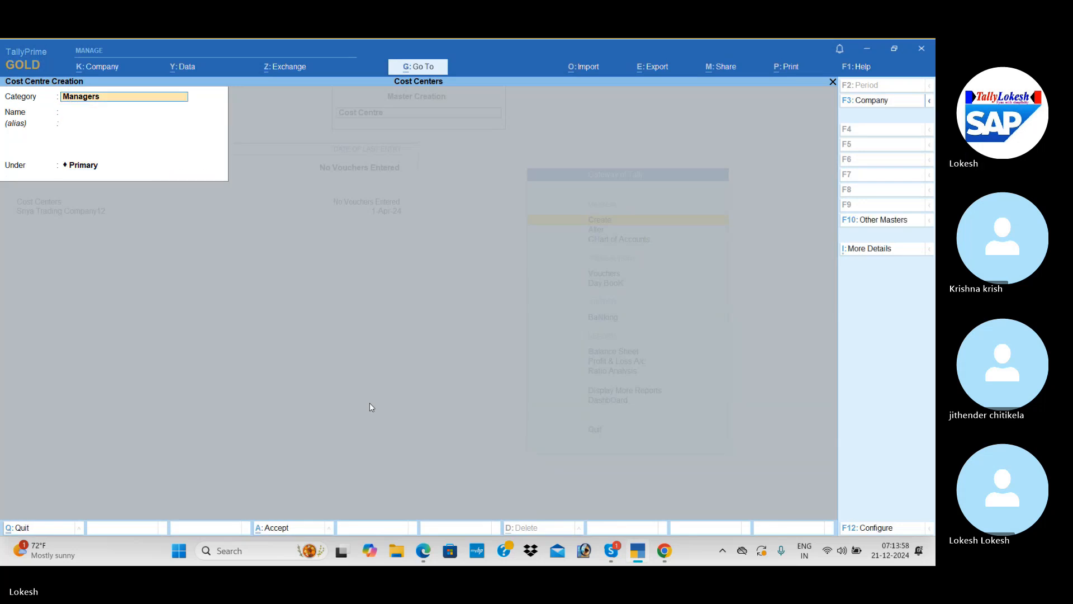
key(alt+Tab)
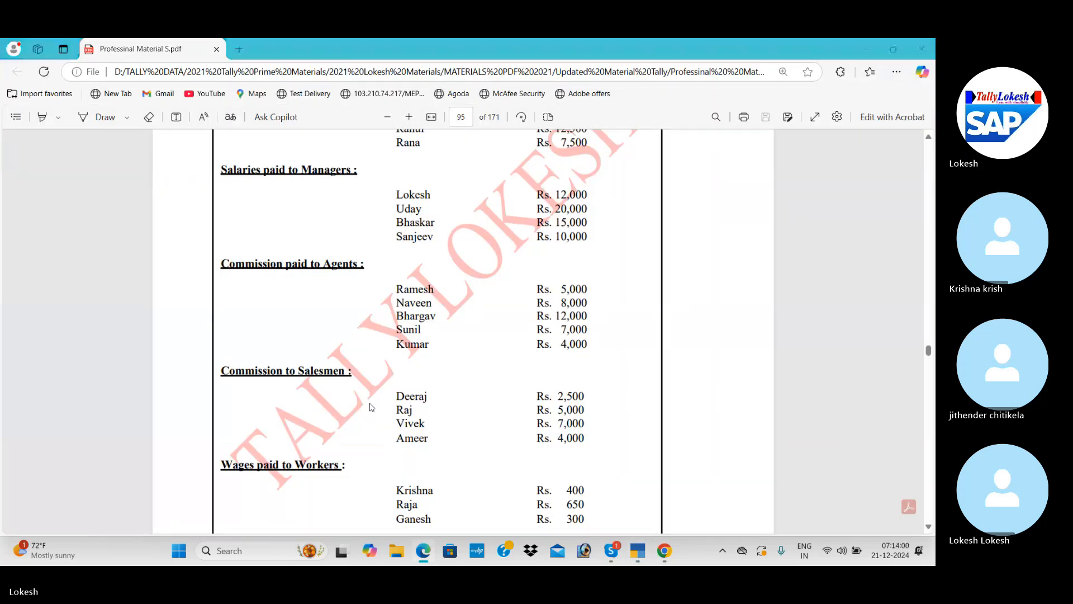
key(alt+Tab)
text(a)
key(Return)
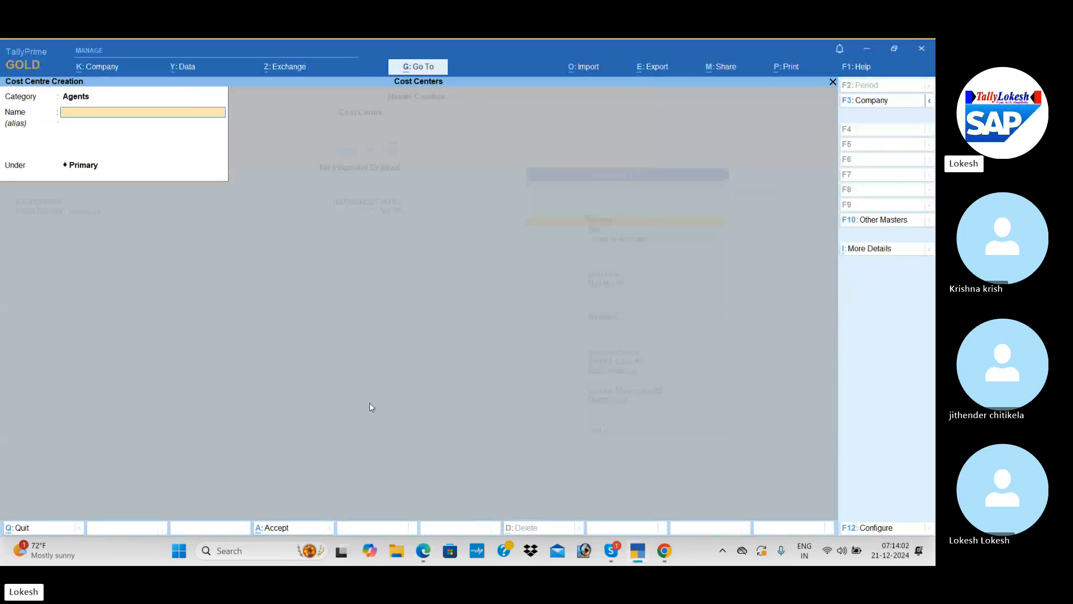
text(Ramesh)
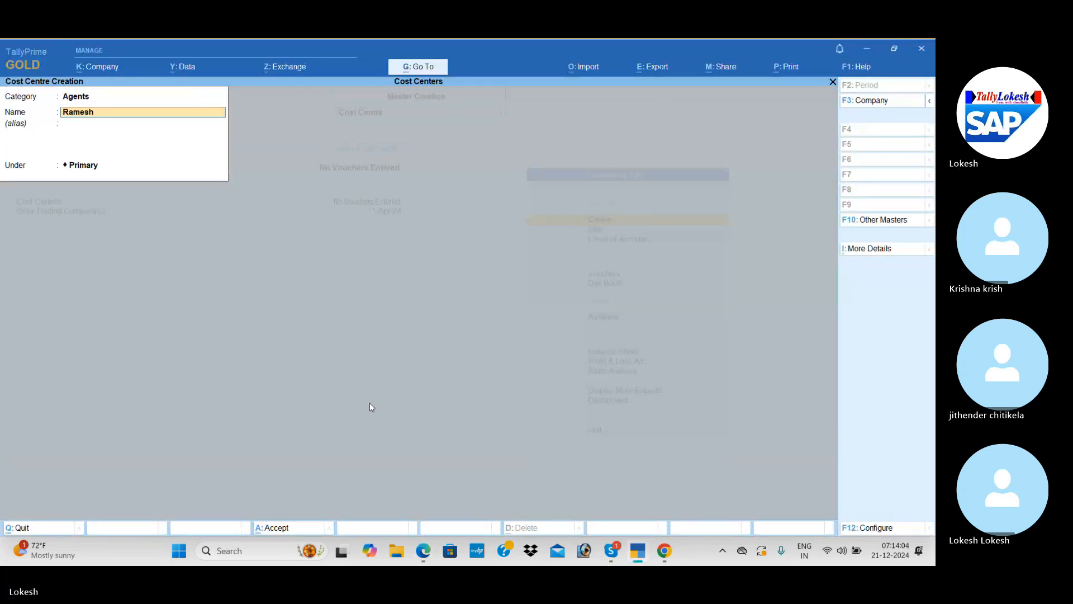
key(Return)
key(Return)
key(Return)
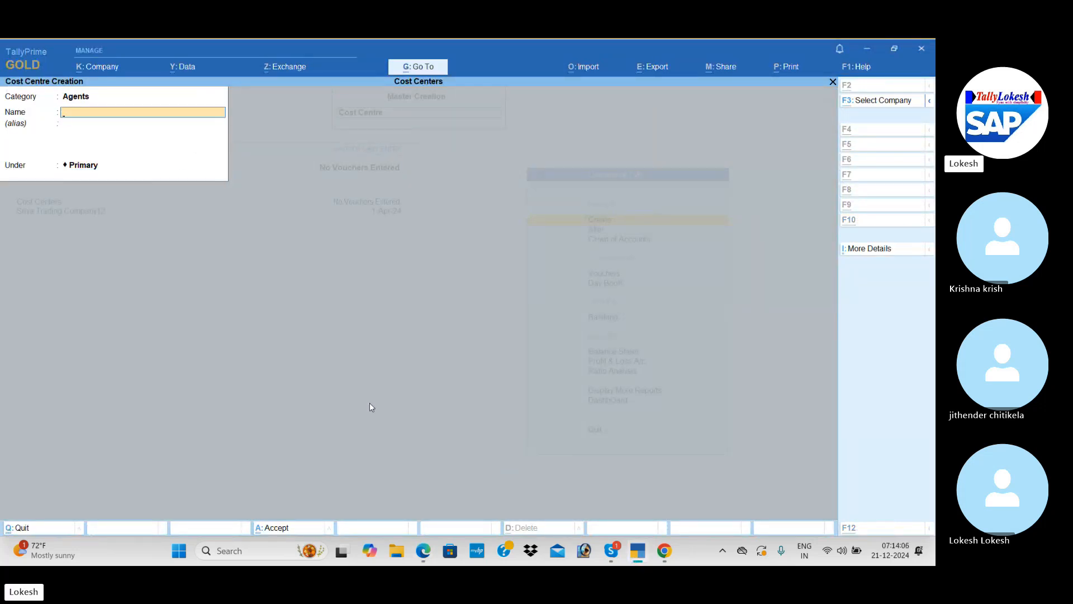
Check the PDF and create a cost centre for the second agent in the Agents category, under Primary
key(alt+Tab)
key(alt+Tab)
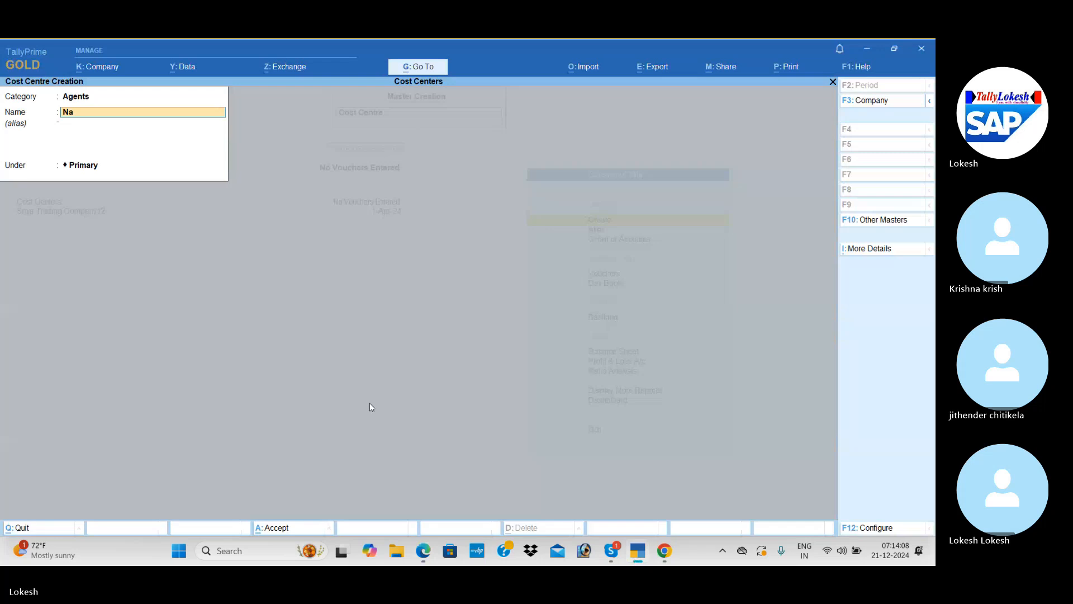
text(Naveen)
key(Return)
key(Return)
key(Return)
Create a cost centre for the third agent in the Agents category, under Primary
key(alt+Tab)
key(alt+Tab)
key(Return)
key(Return)
Recheck the agents' list in the PDF and create a cost centre for the fourth agent in the Agents category
key(alt+Tab)
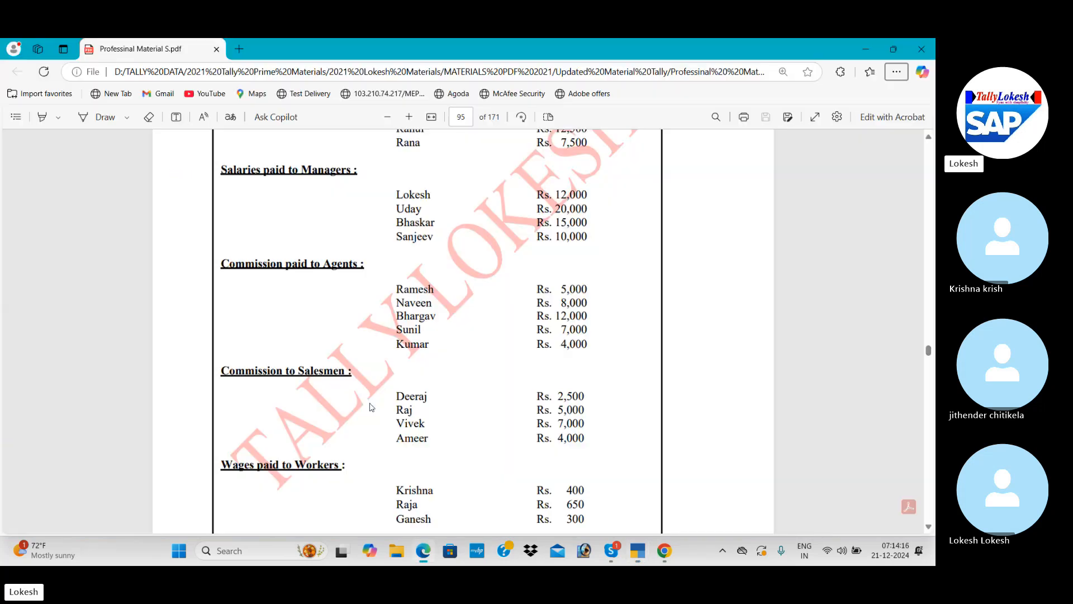
key(alt+Tab)
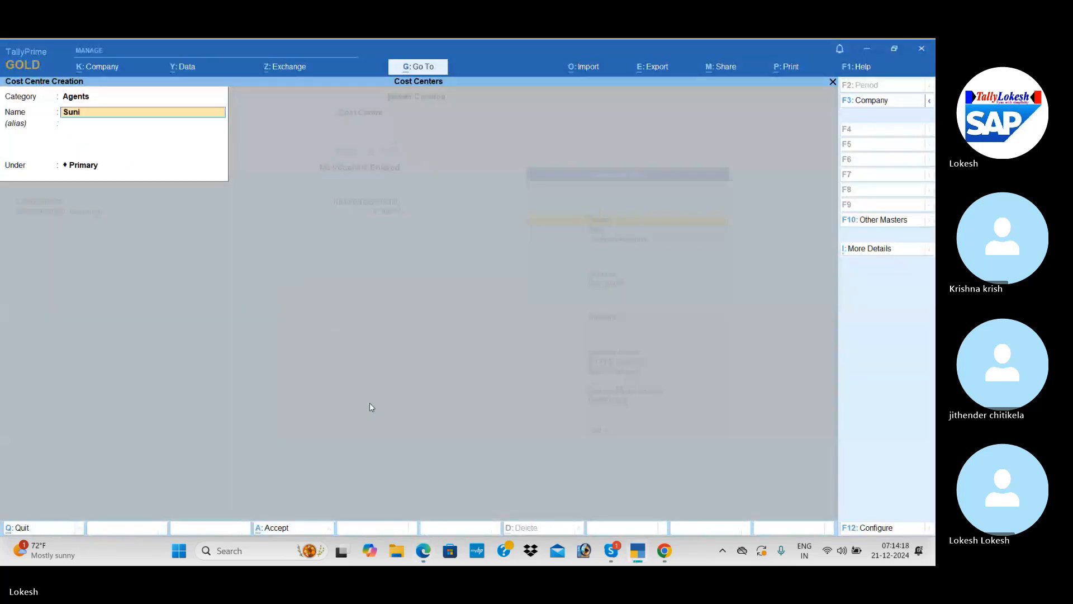
key(Return)
key(Return)
key(Return)
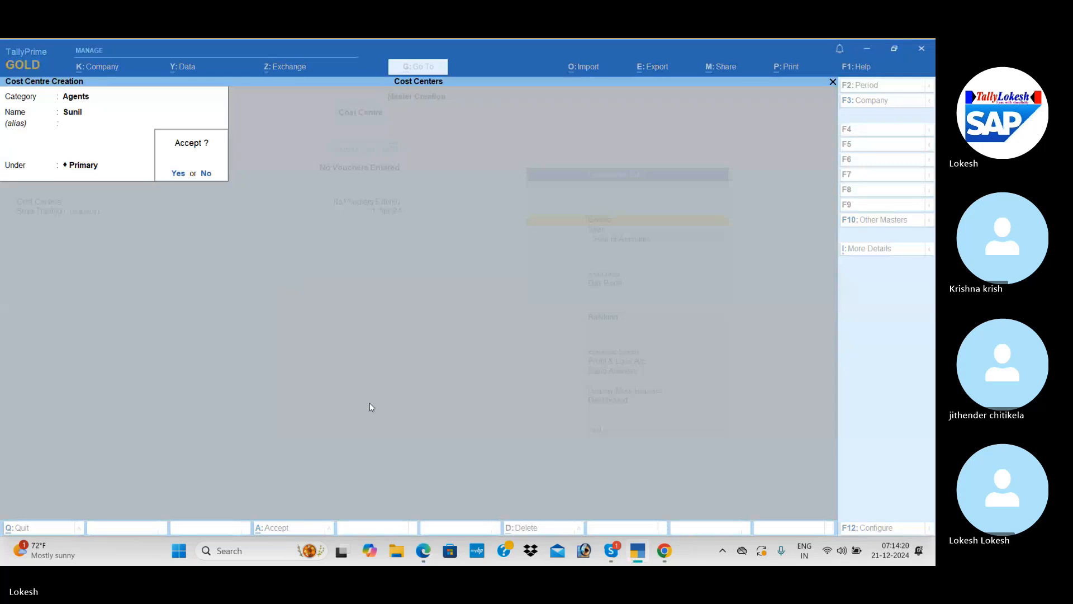
key(Return)
Create a cost centre for the fifth and last agent in the Agents category, under Primary
key(alt+Tab)
key(alt+Tab)
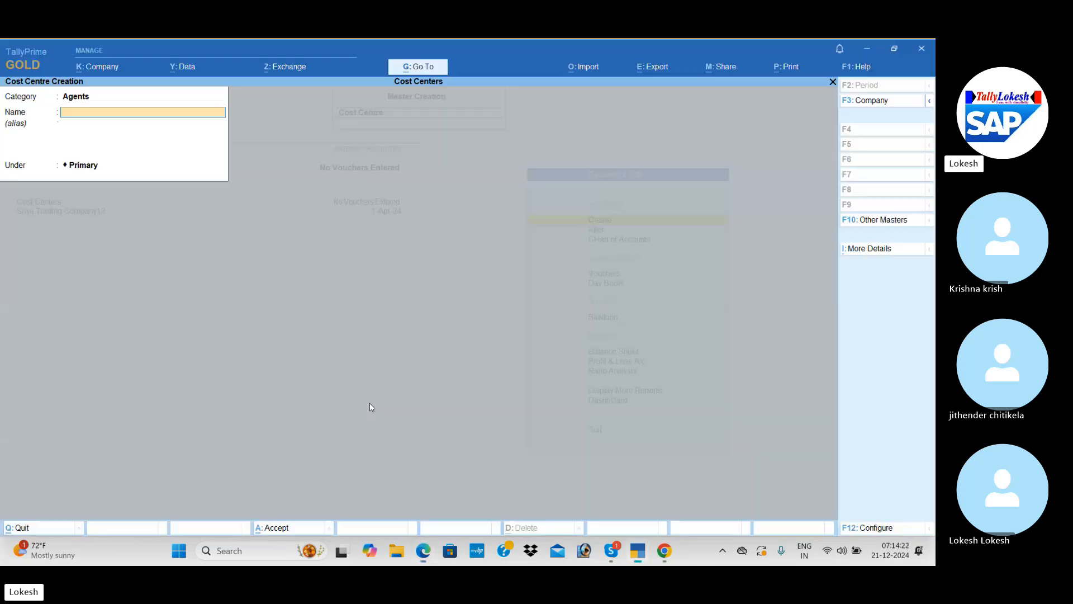
text(Kumar)
key(Return)
key(Return)
key(Return)
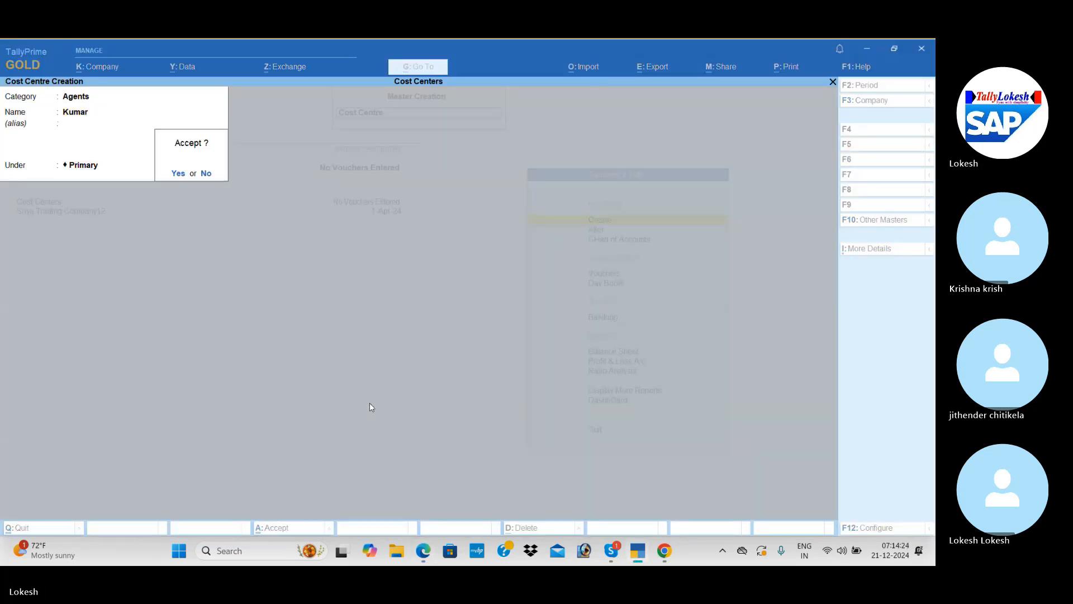
key(Return)
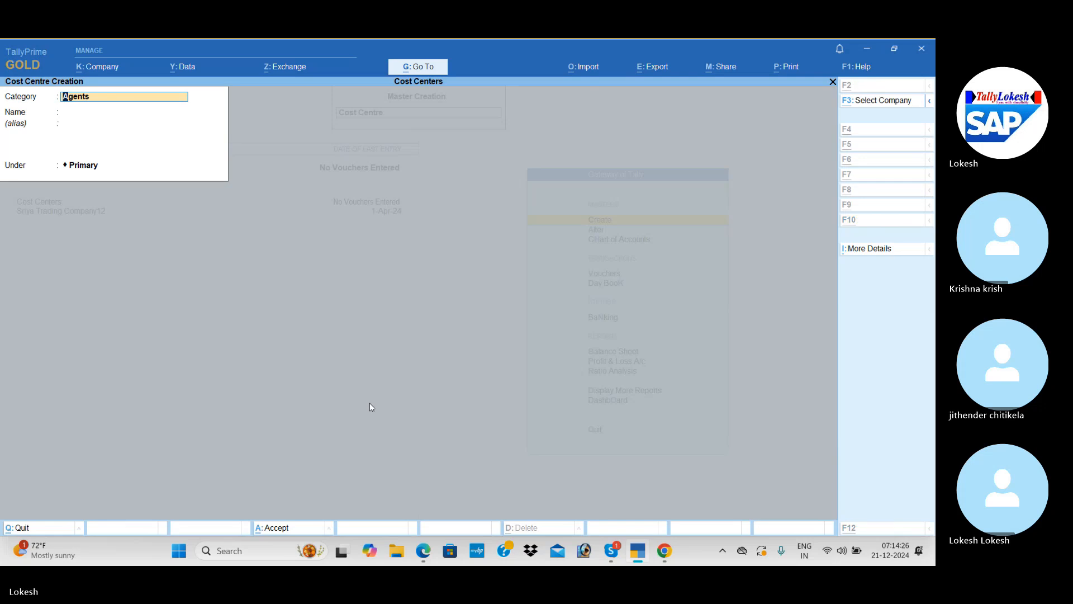
Change the category to Salesmen and create a cost centre for the first salesman listed in the PDF, under Primary
key(alt+Tab)
key(alt+Tab)
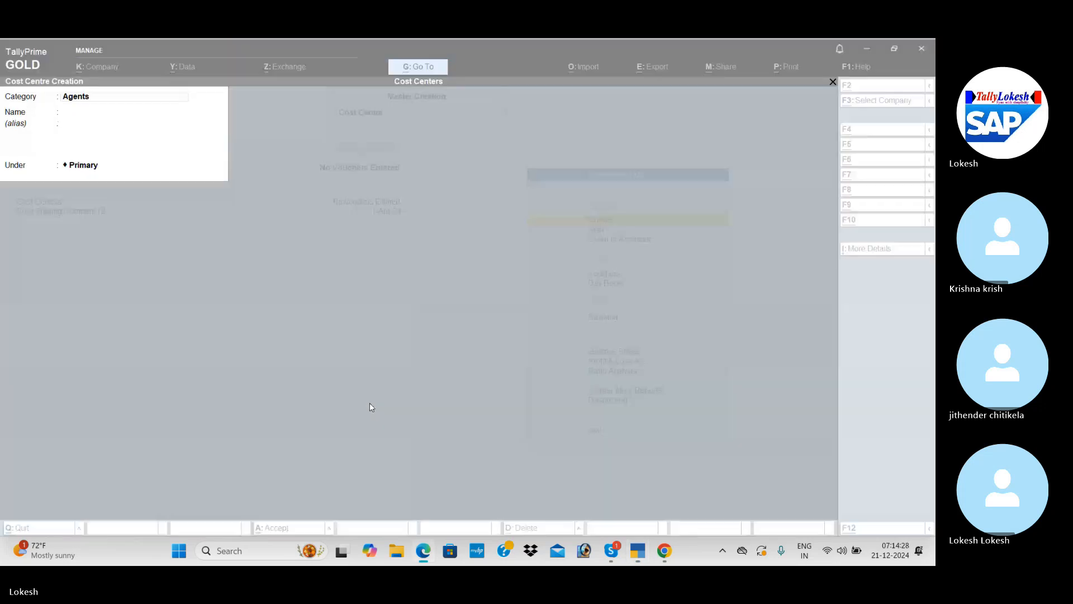
text(Sales)
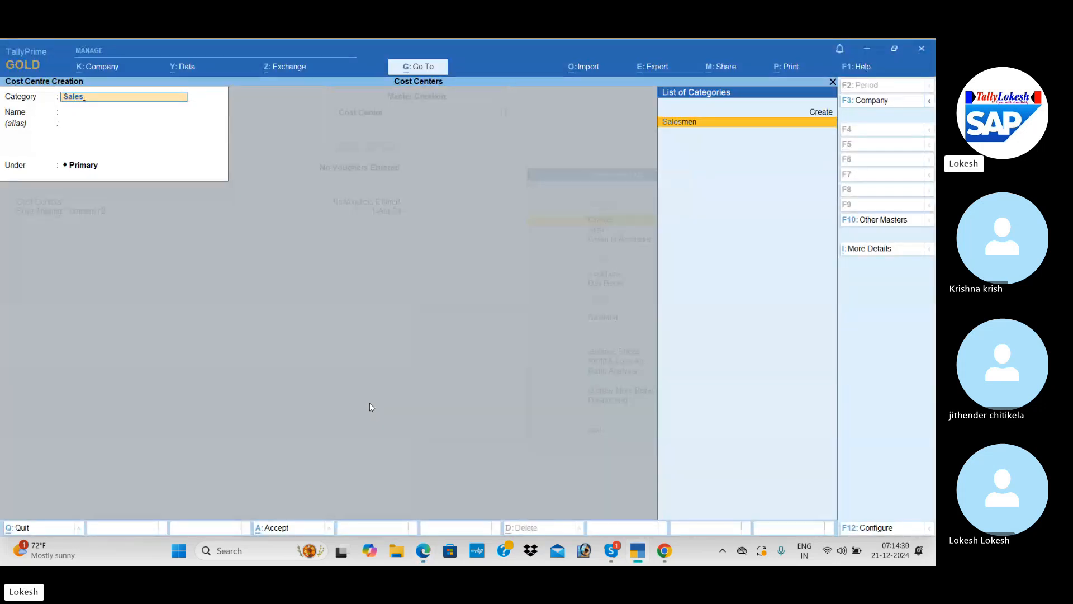
key(Return)
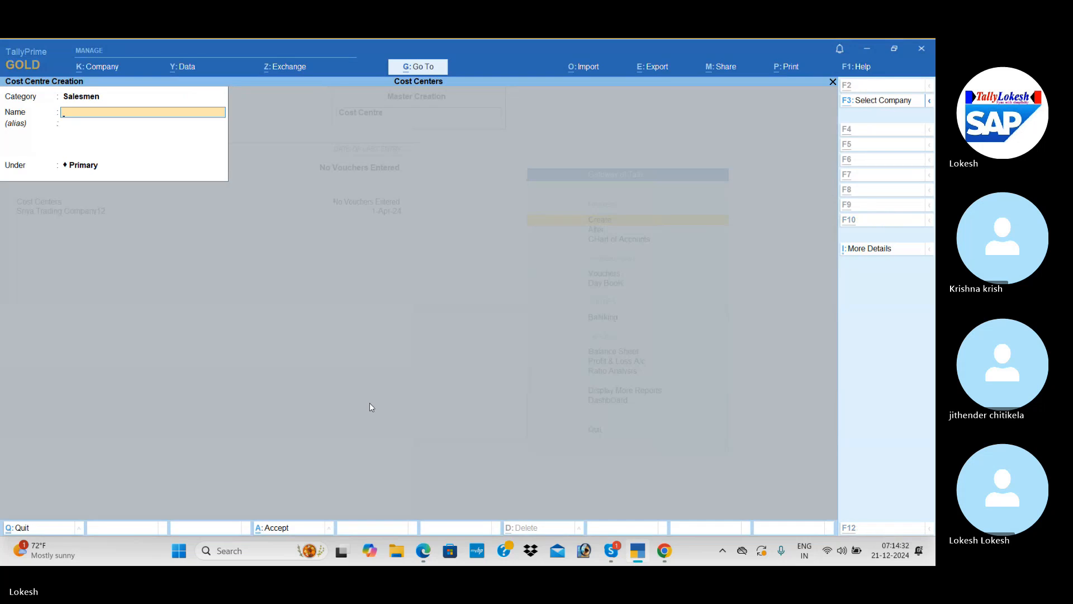
key(alt+Tab)
key(alt+f)
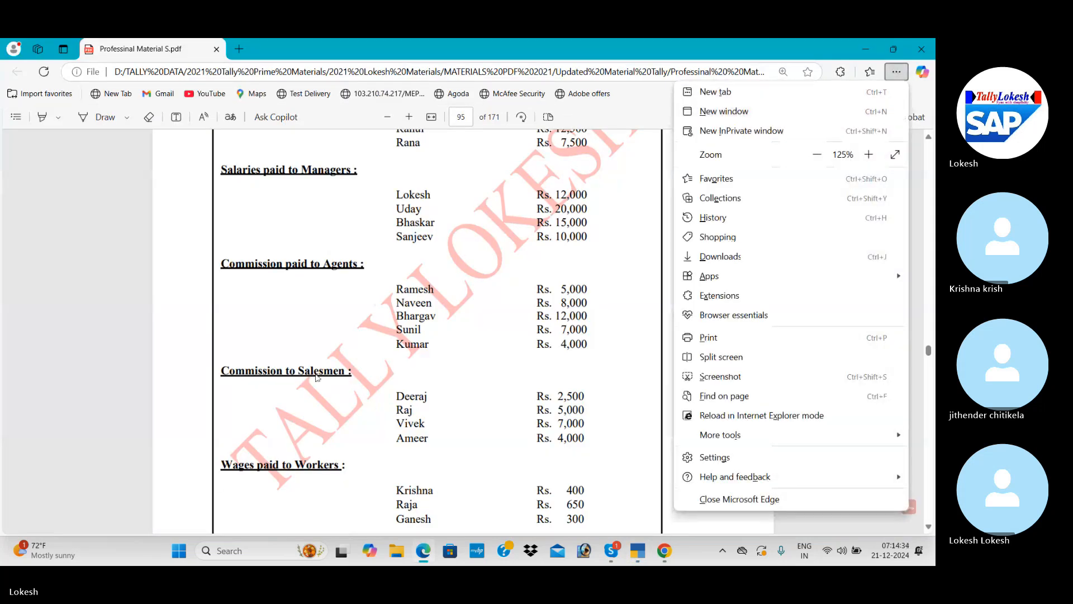
click(518, 399)
scroll(519, 399, down, 2)
scroll(518, 399, down, 4)
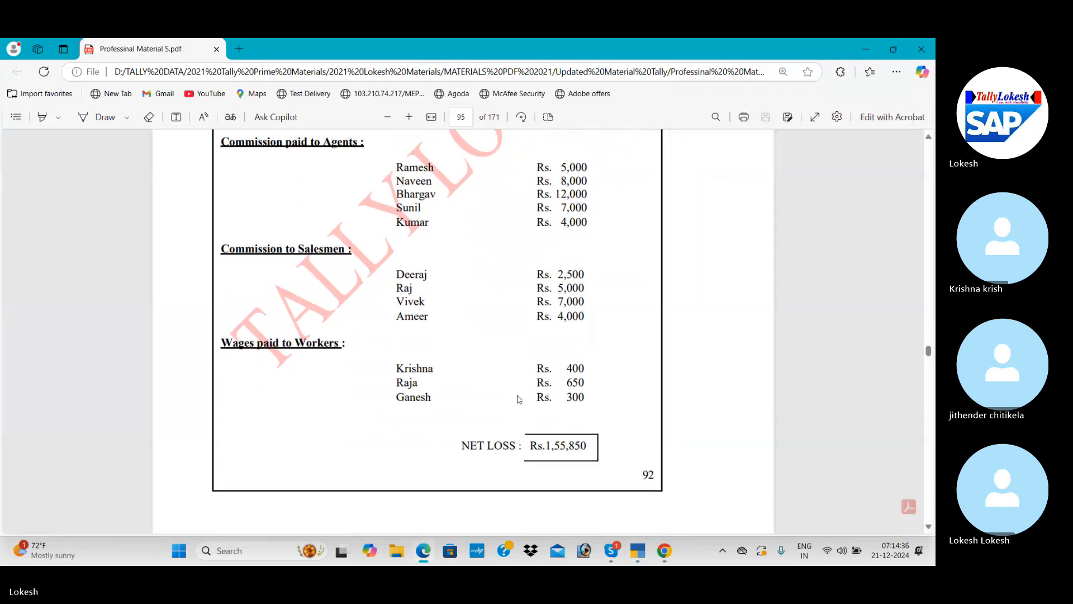
key(alt+Tab)
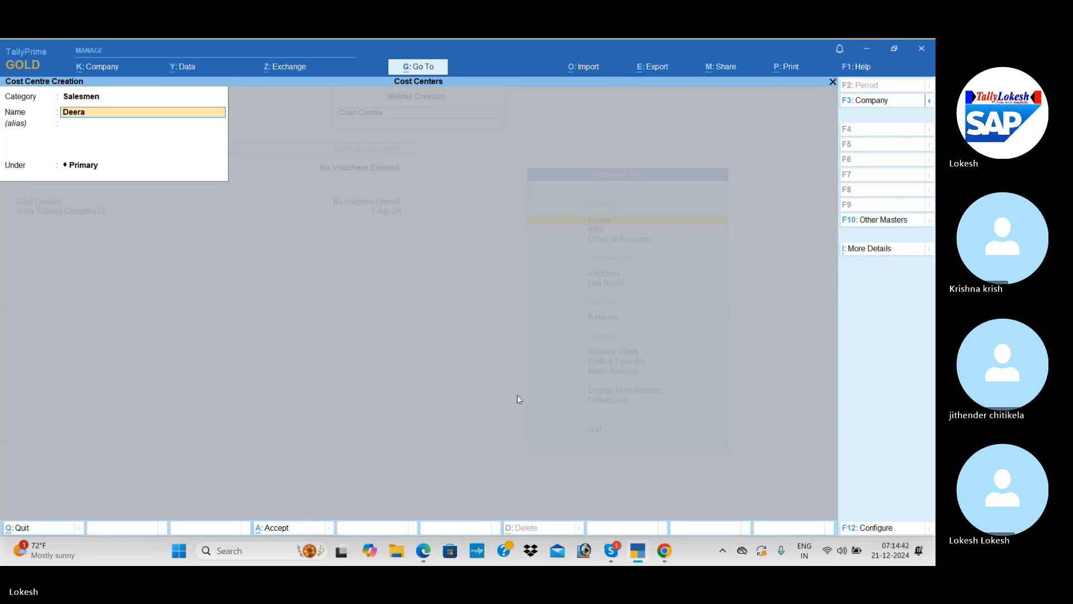
key(Return)
key(Return)
key(Return)
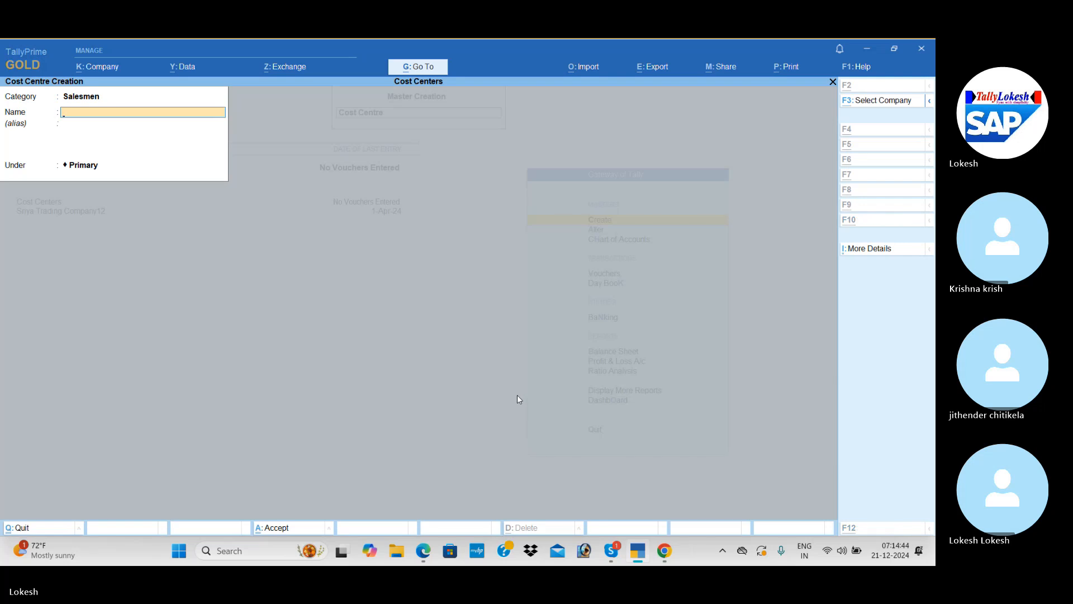
Check the PDF and create a cost centre for the second salesman in the Salesmen category, under Primary
key(alt+Tab)
key(alt+Tab)
text(Ra)
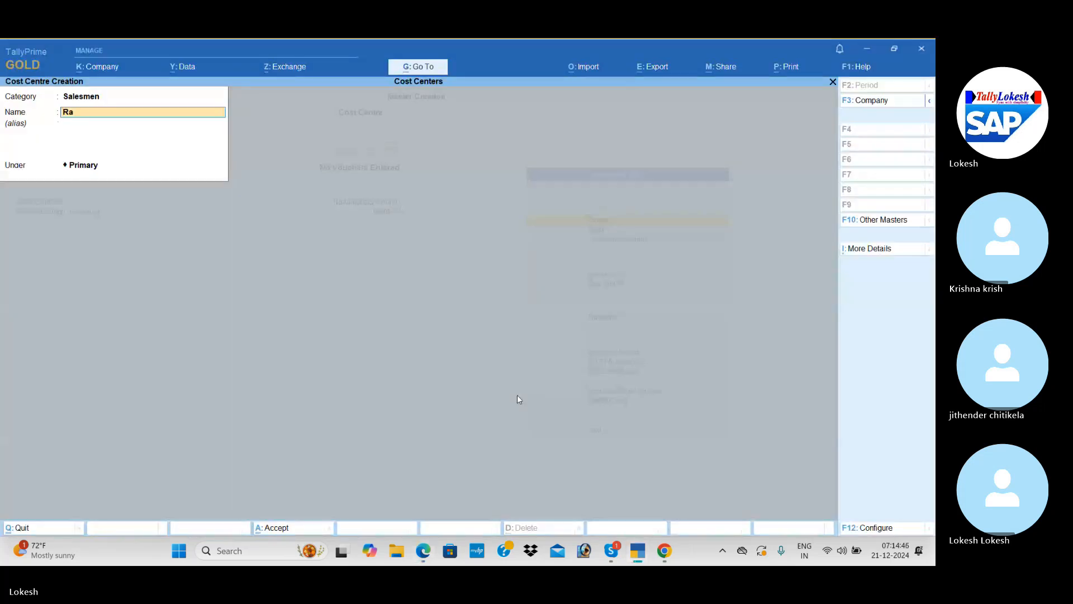
text(j)
key(Return)
key(Return)
key(Return)
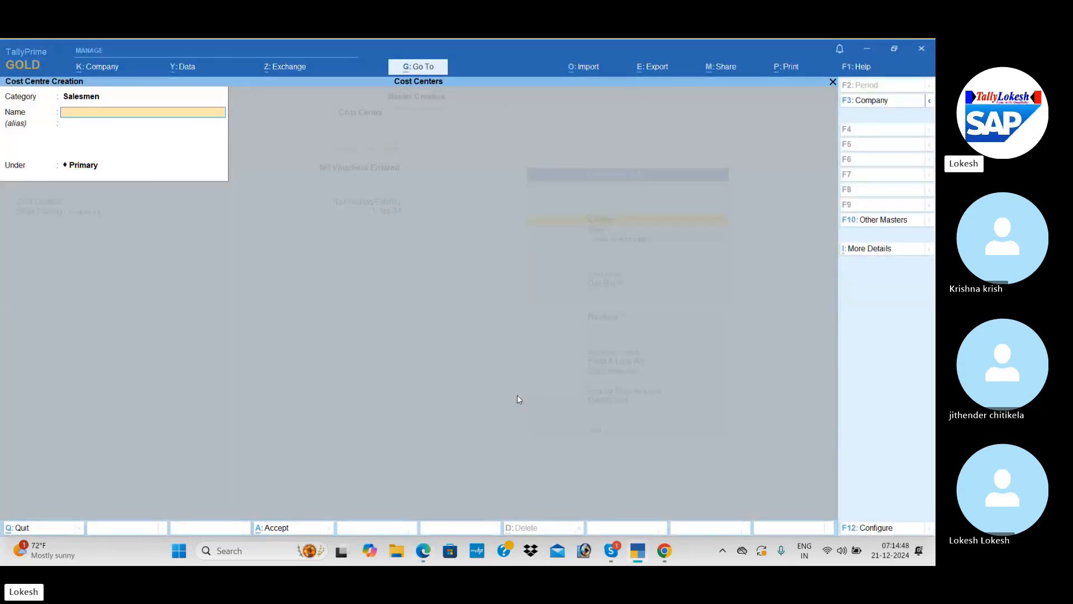
Check the PDF and create a cost centre for the third salesman in the Salesmen category, under Primary
key(alt+Tab)
key(alt+Tab)
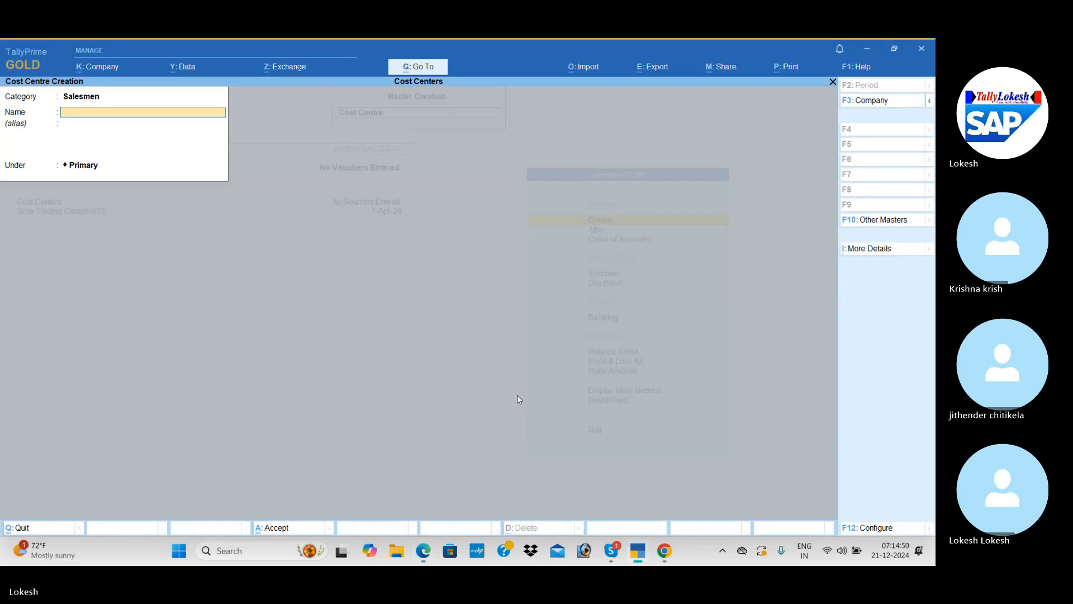
text(Vive)
key(Return)
key(Return)
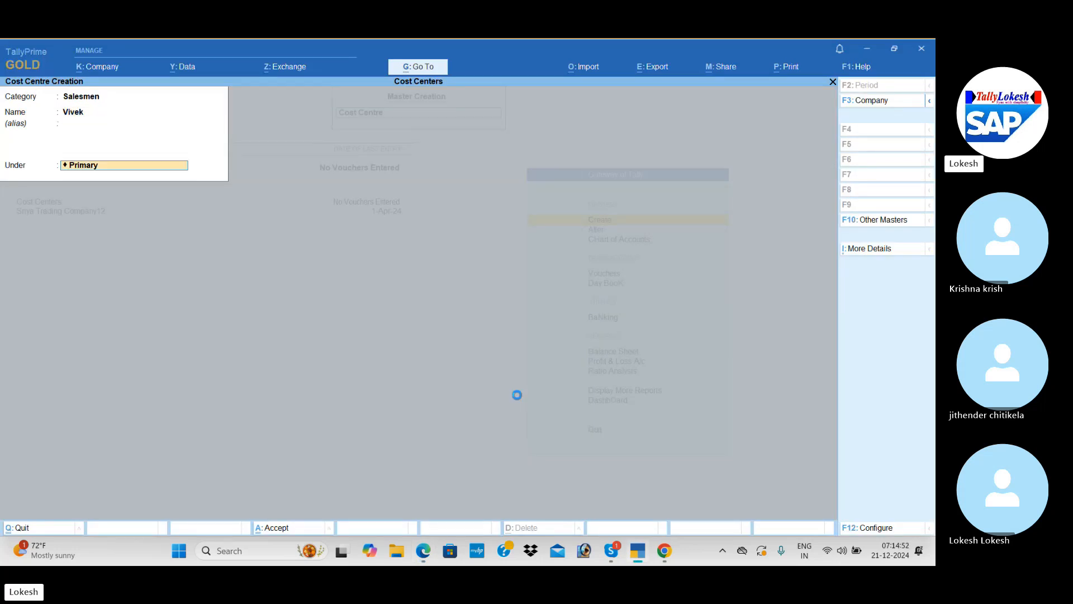
key(Return)
Create a cost centre for the fourth and last salesman in the Salesmen category, under Primary
key(alt+Tab)
key(alt+Tab)
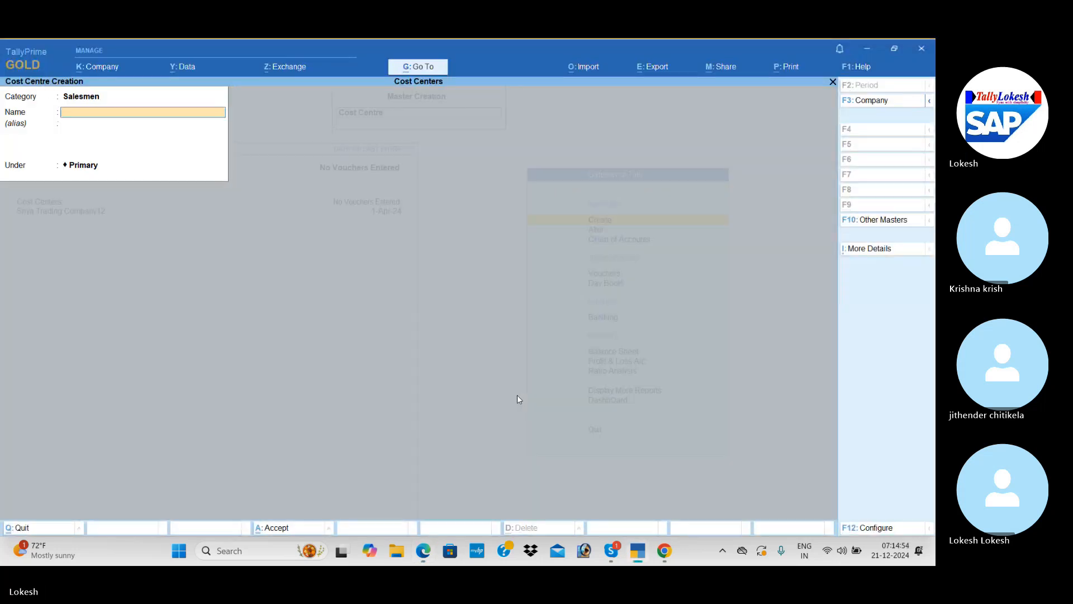
key(Return)
key(Return)
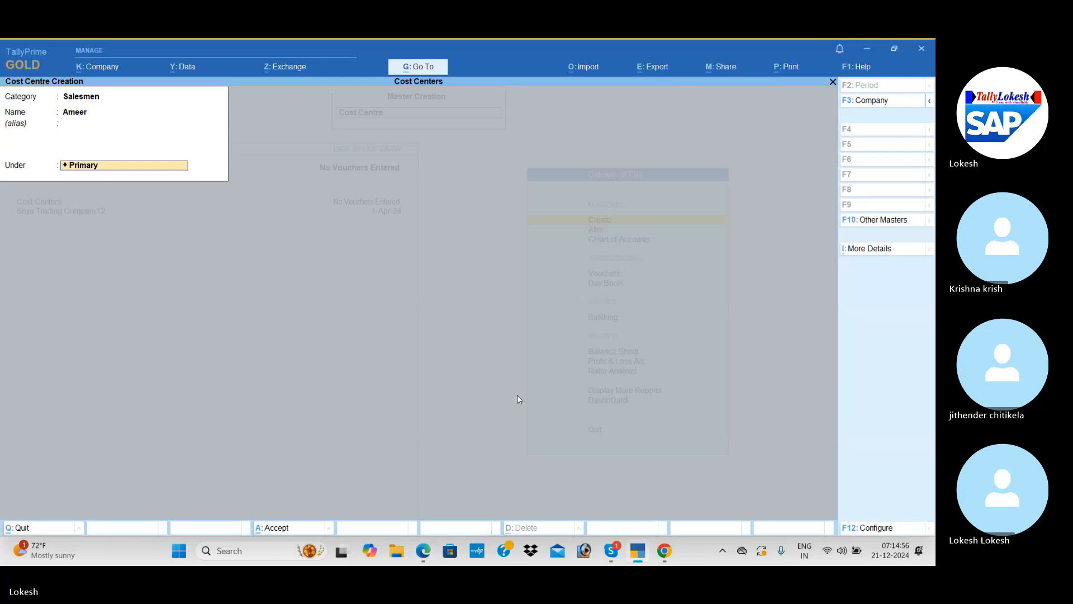
key(Return)
Check the next group in the PDF and change the cost centre category to Workers
key(Return)
key(BackSpace)
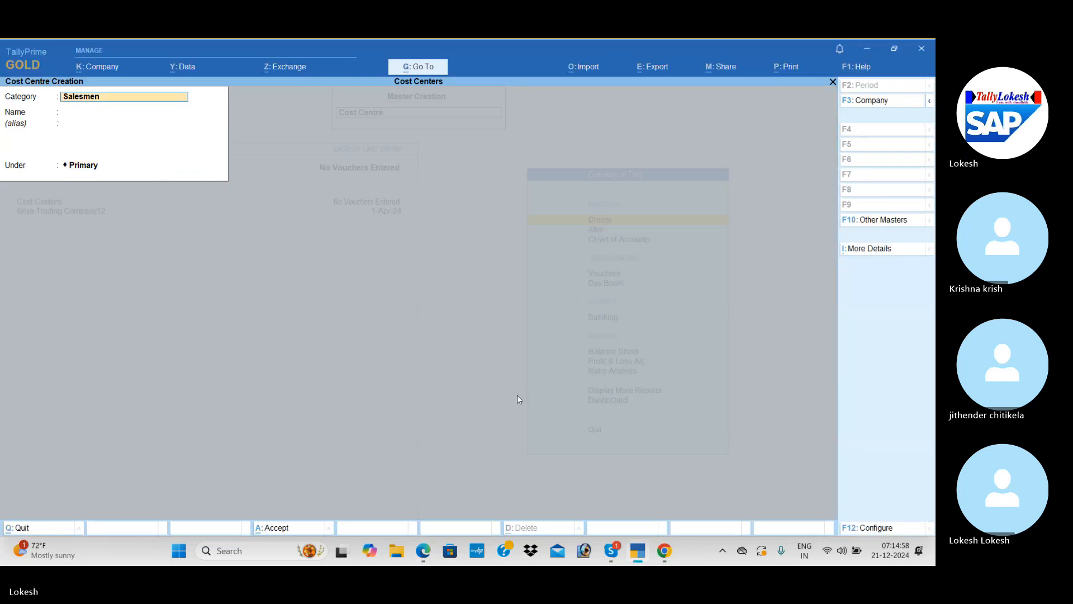
key(alt+Tab)
key(alt+Tab)
text(Wo)
key(Return)
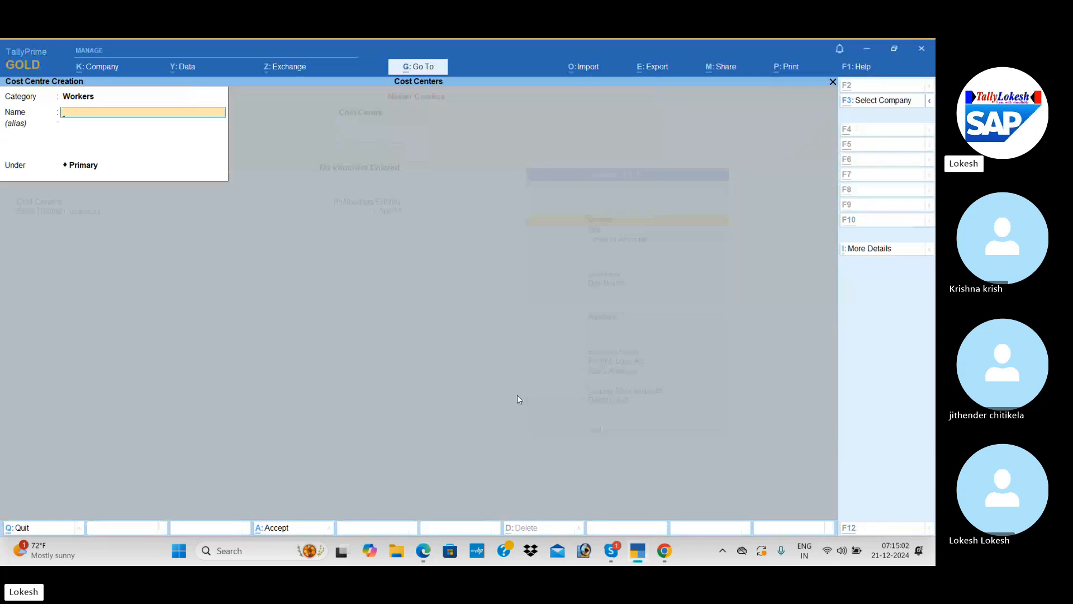
Create a cost centre for the first worker listed in the PDF in the Workers category, under Primary
key(alt+Tab)
key(alt+Tab)
text(Kr)
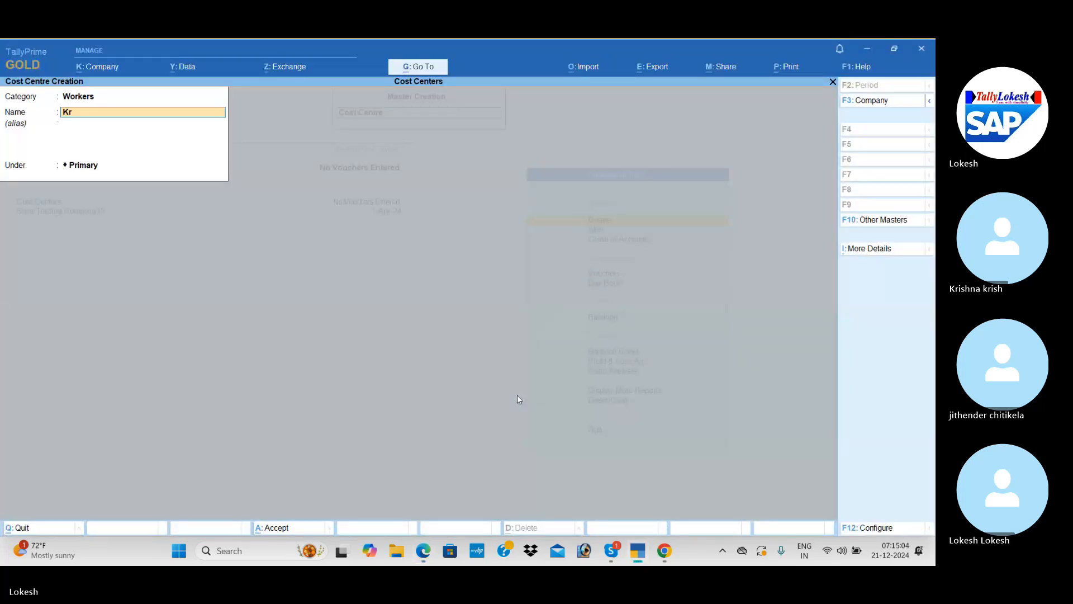
key(Return)
key(Return)
key(Return)
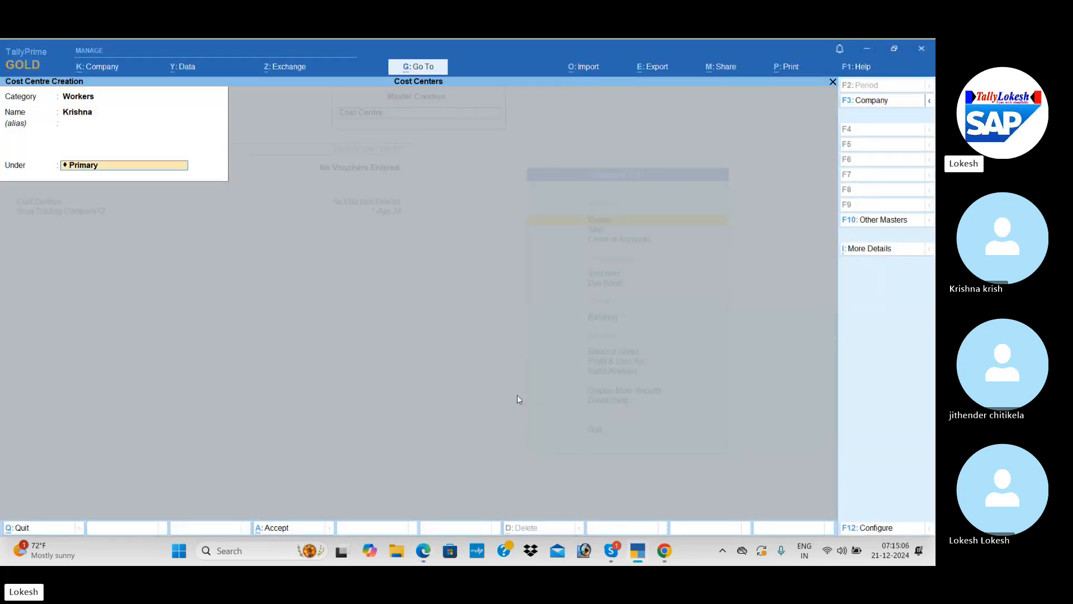
Check the PDF and create a cost centre for the second worker in the Workers category, under Primary
key(alt+Tab)
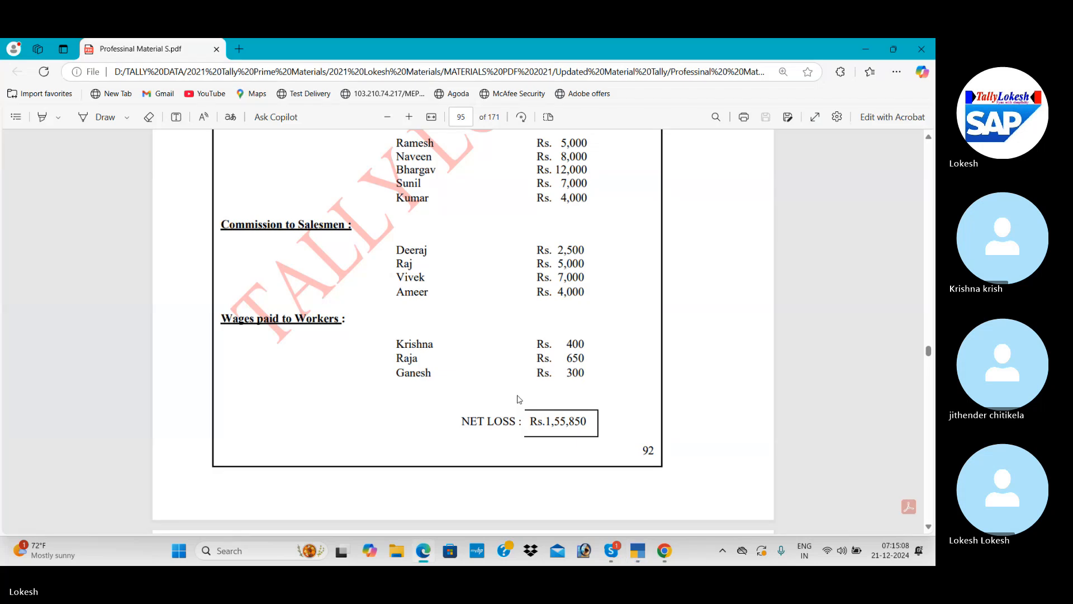
key(alt+Tab)
text(Raja)
key(Return)
key(Return)
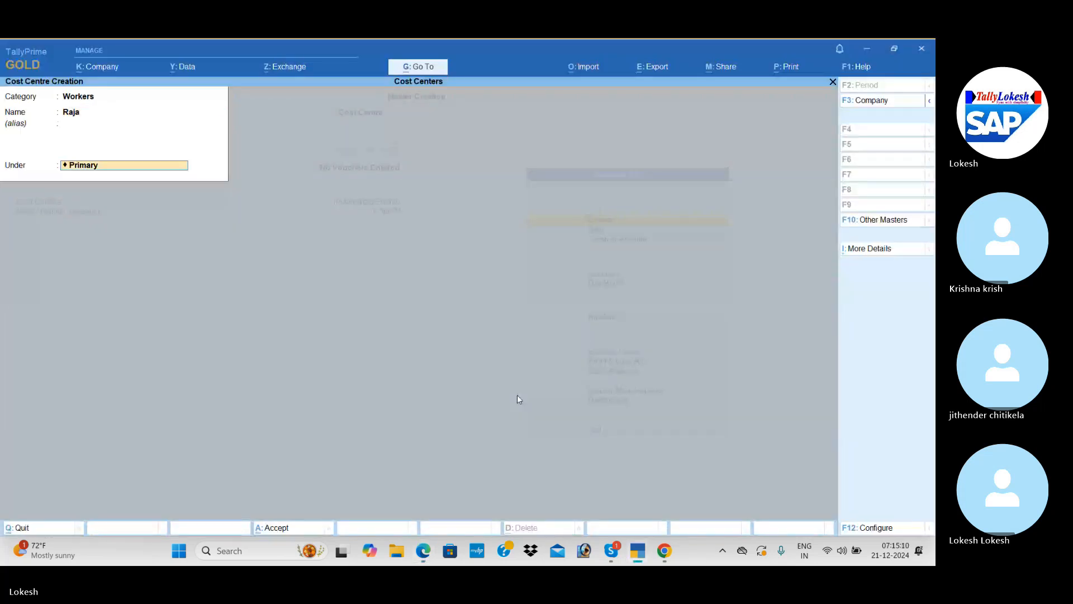
key(Return)
Create a cost centre for the third and last worker in the Workers category, under Primary
key(alt+Tab)
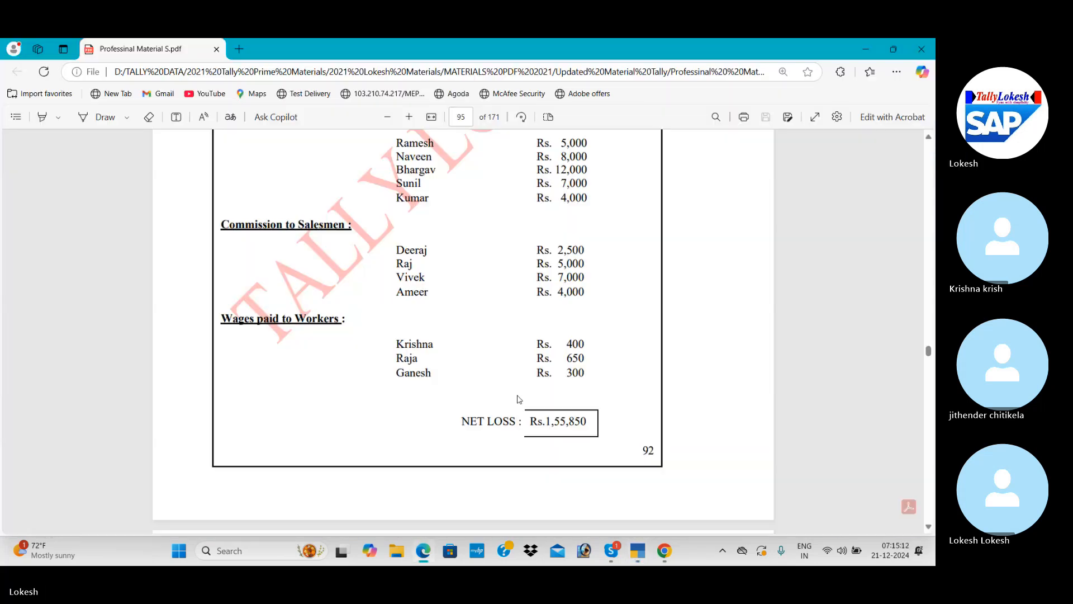
key(alt+Tab)
text(Gane)
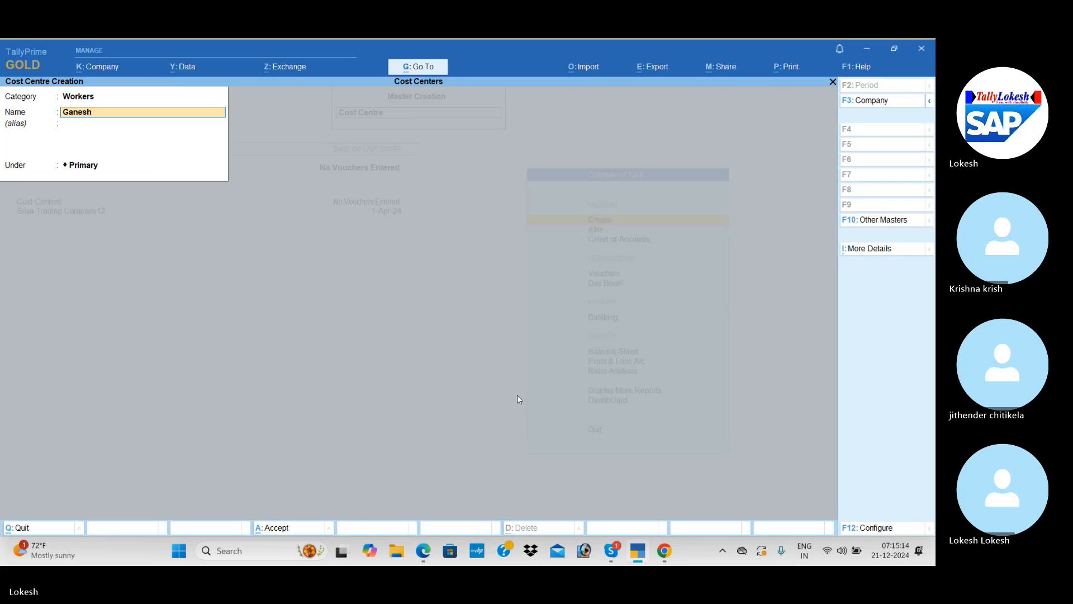
key(Return)
key(Return)
key(Return)
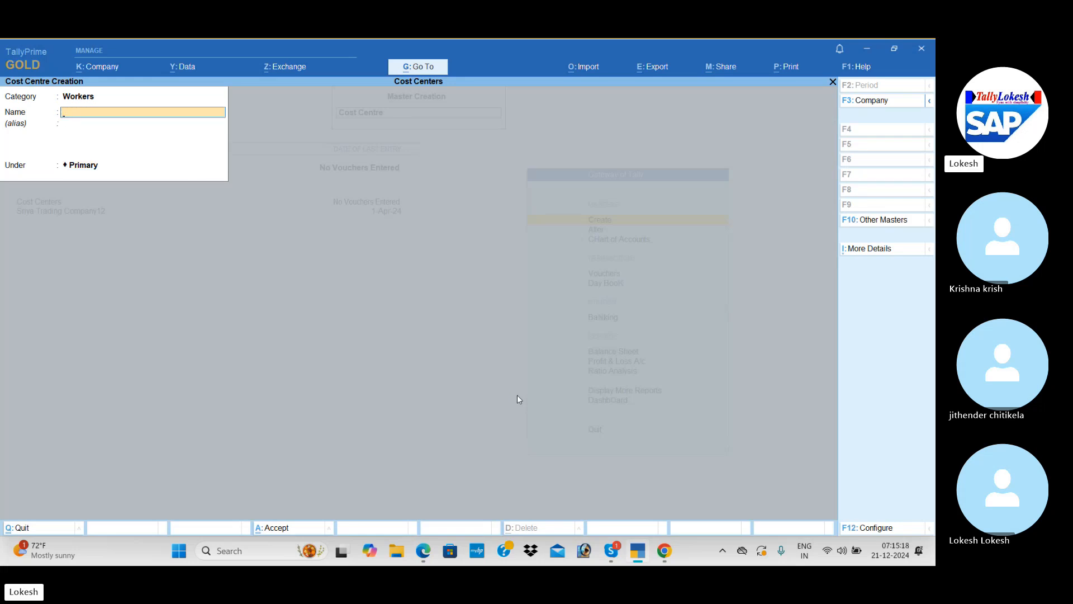
Quit cost centre creation and start a new Receipt voucher
key(Escape)
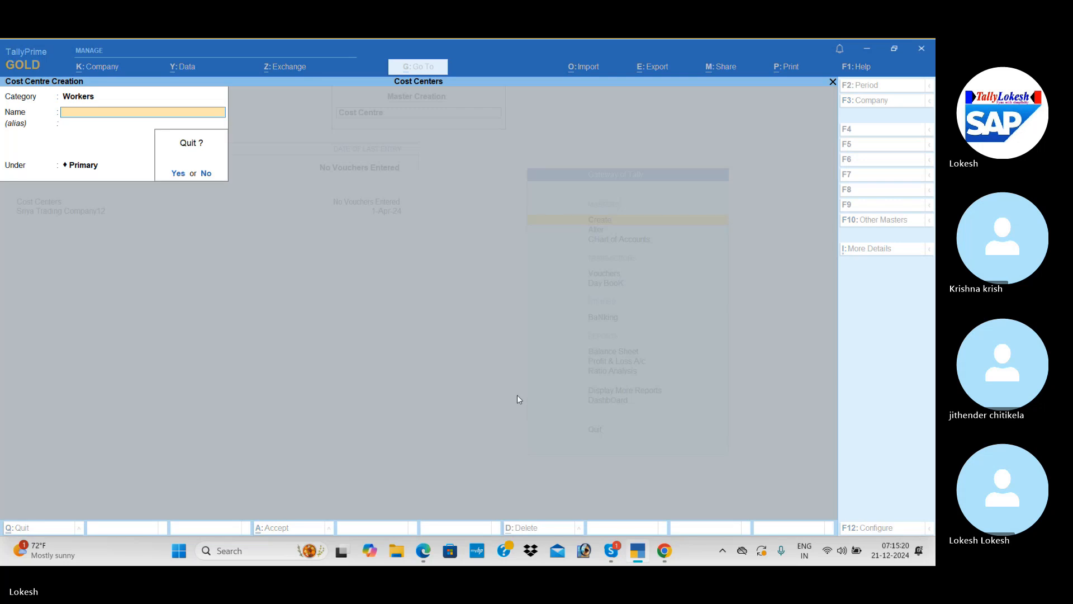
key(Return)
key(Escape)
key(Down)
key(Down)
key(Down)
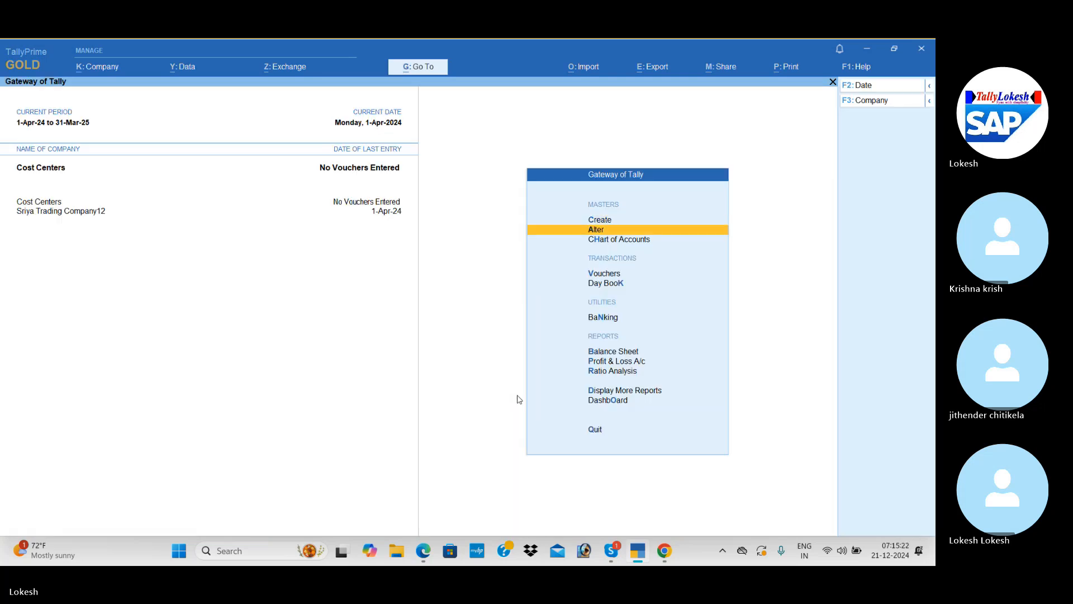
key(Return)
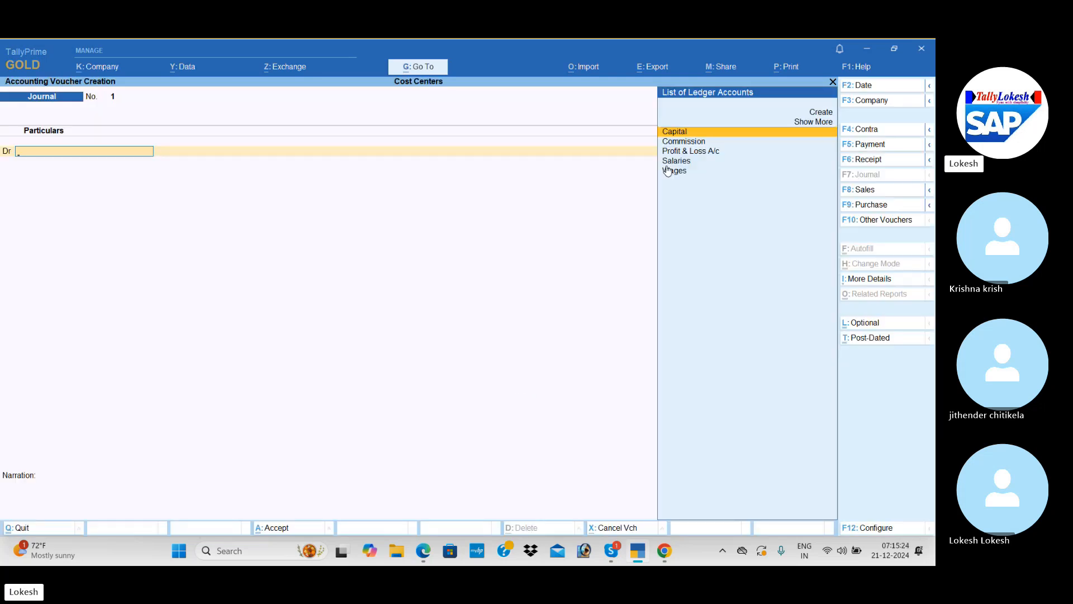
click(893, 161)
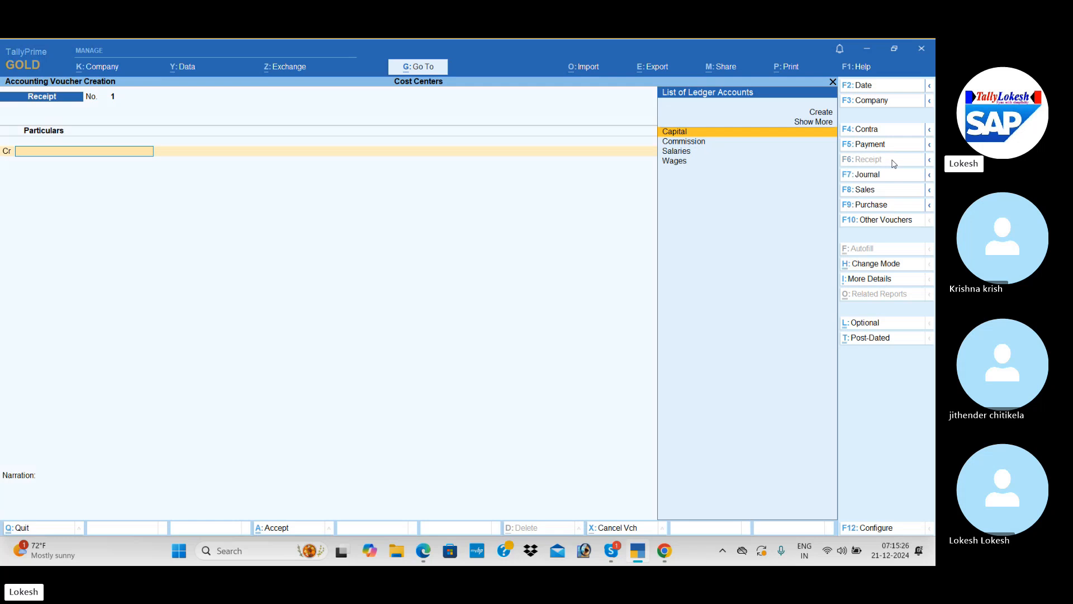
Credit the Capital ledger with the starting capital given in Problem 4 of the PDF, 10,00,000
key(Return)
key(alt+Tab)
scroll(894, 164, up, 3)
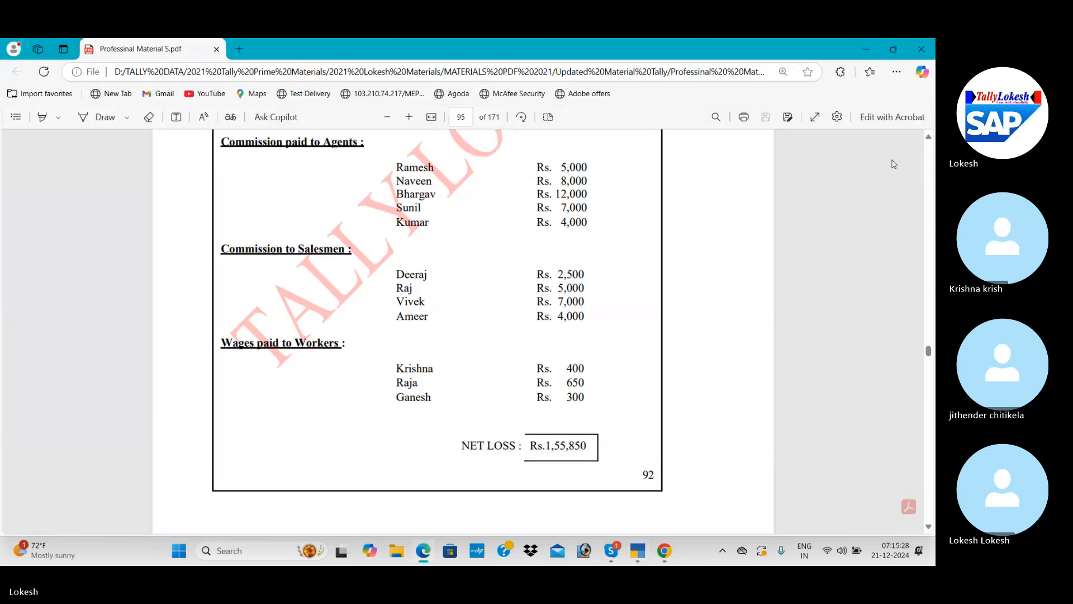
scroll(893, 164, up, 3)
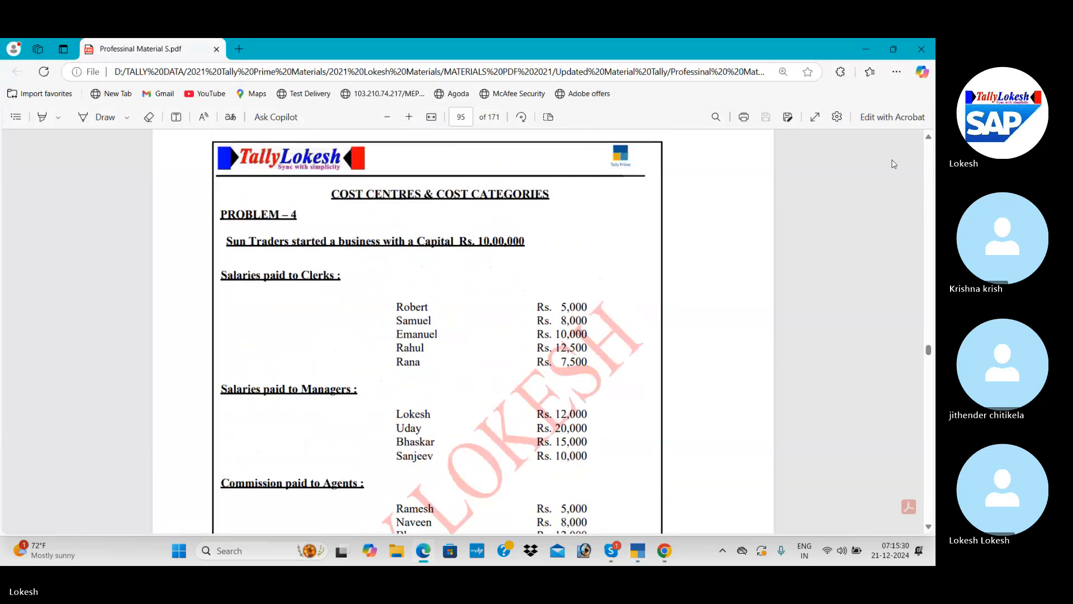
key(alt+Tab)
text(1000)
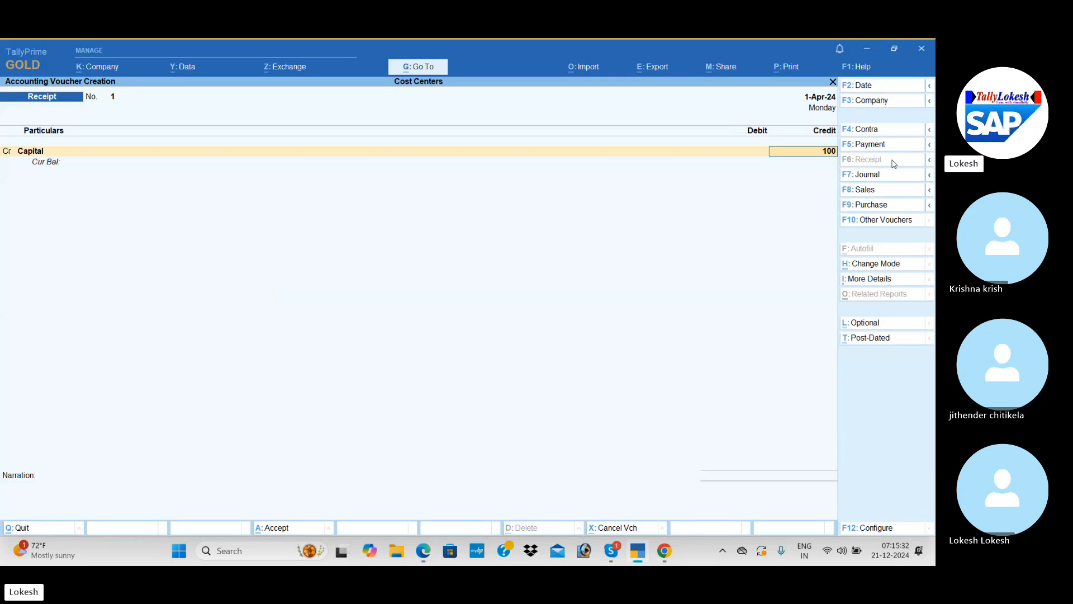
key(Return)
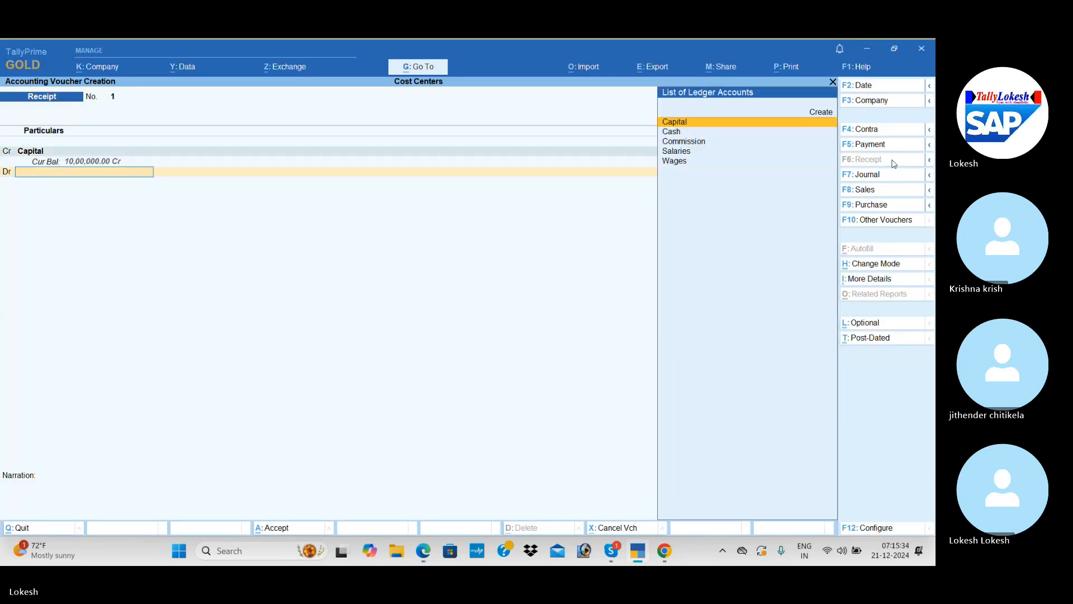
Debit Cash with 10,00,000 and save the receipt voucher without a narration
key(Down)
key(Return)
key(Return)
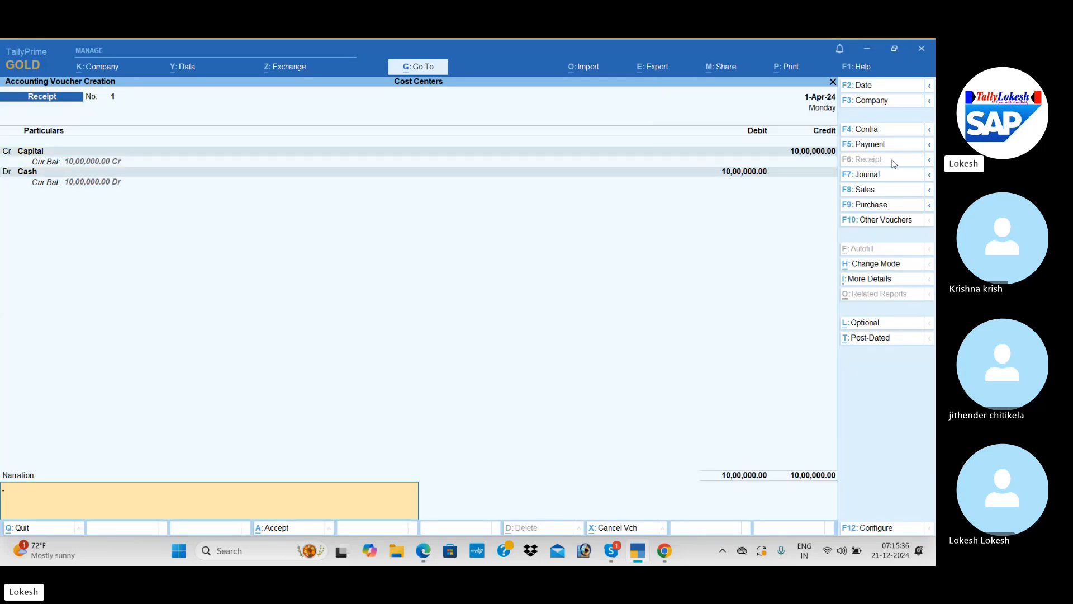
key(Return)
key(Return)
Check the PDF, start a Payment voucher and select the Salaries ledger as the debit entry
key(alt+Tab)
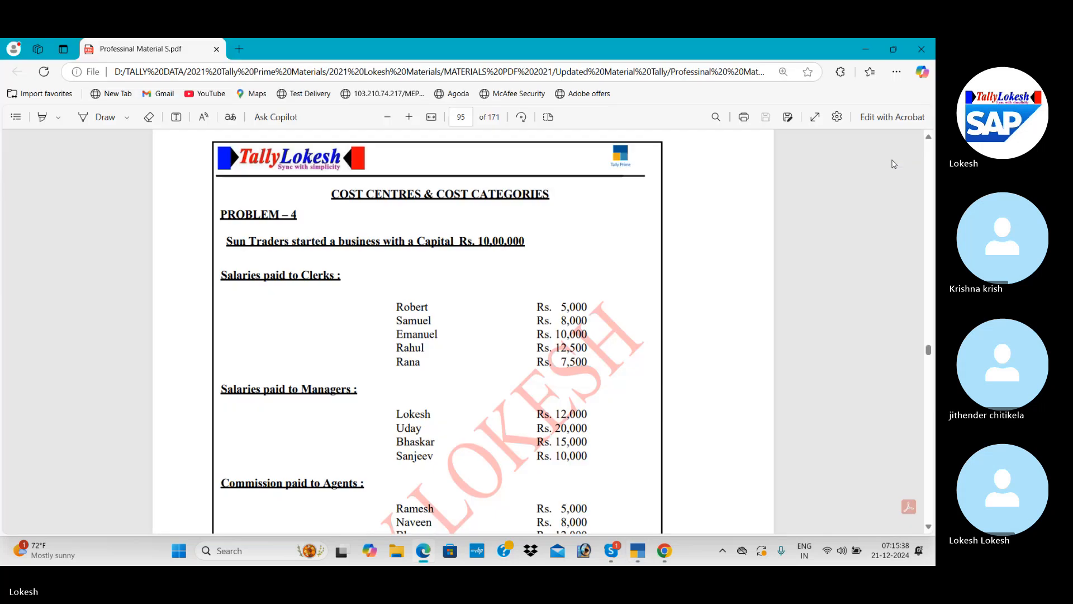
key(alt+Tab)
click(888, 145)
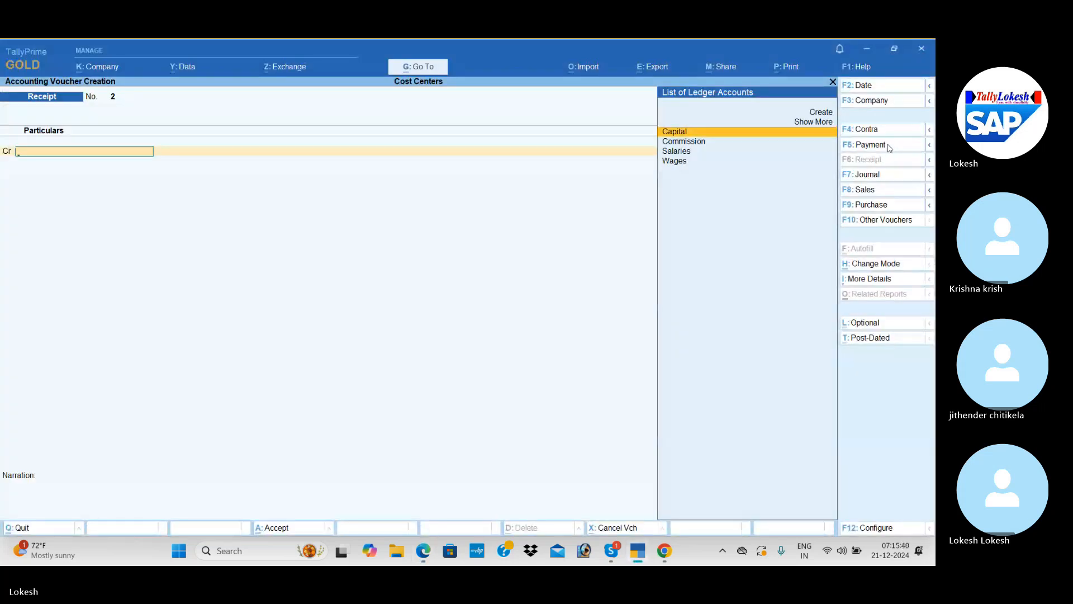
key(Down)
key(Down)
key(Return)
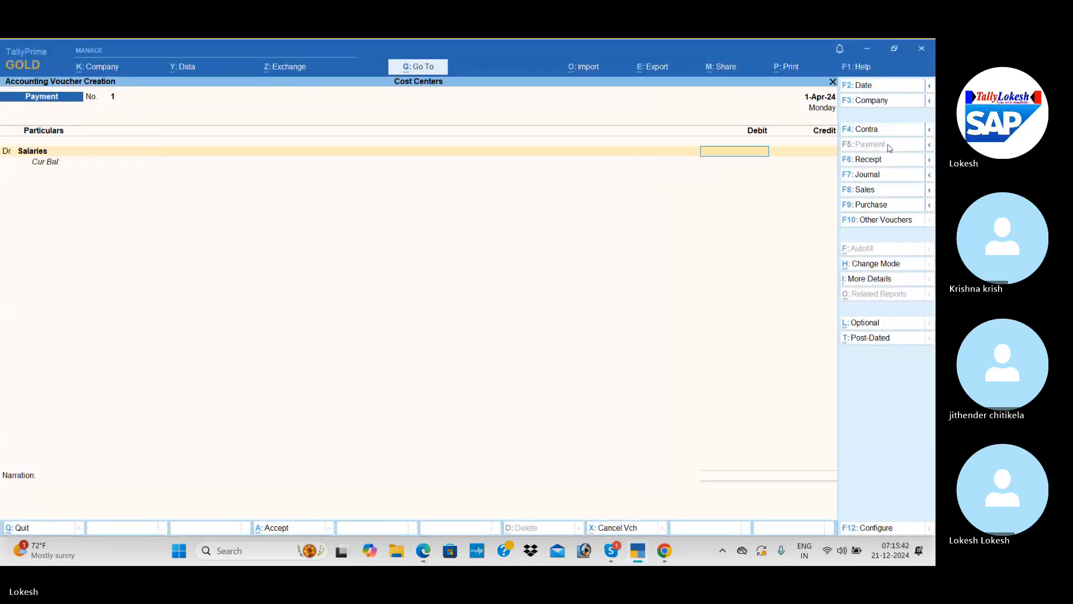
Add up the clerks' salaries in the PDF and enter 43,000 as the Salaries debit amount
key(alt+Tab)
scroll(888, 146, down, 3)
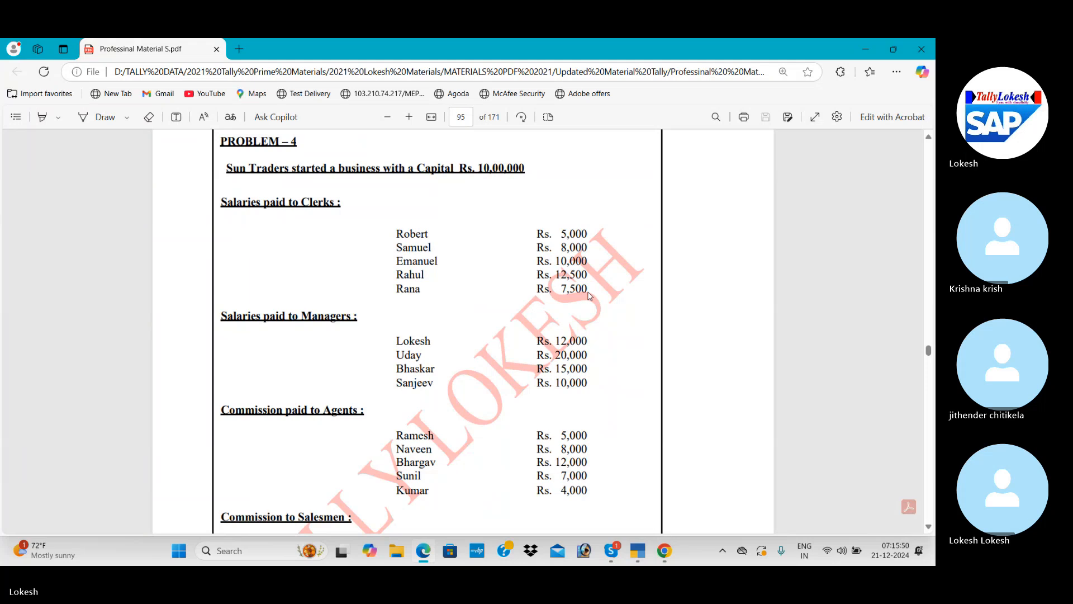
key(alt+Tab)
text(43000)
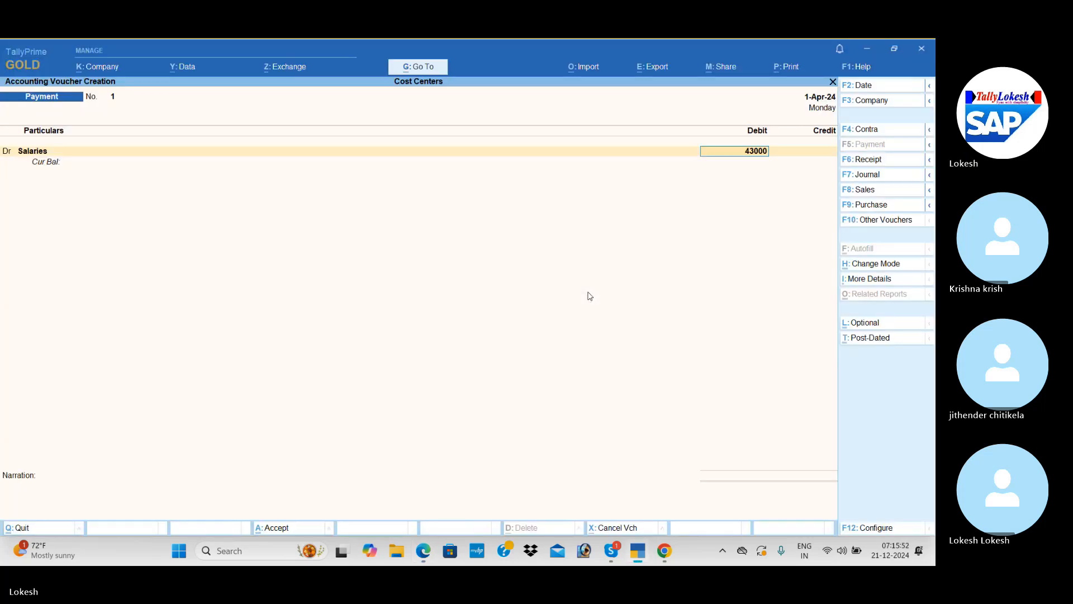
key(Return)
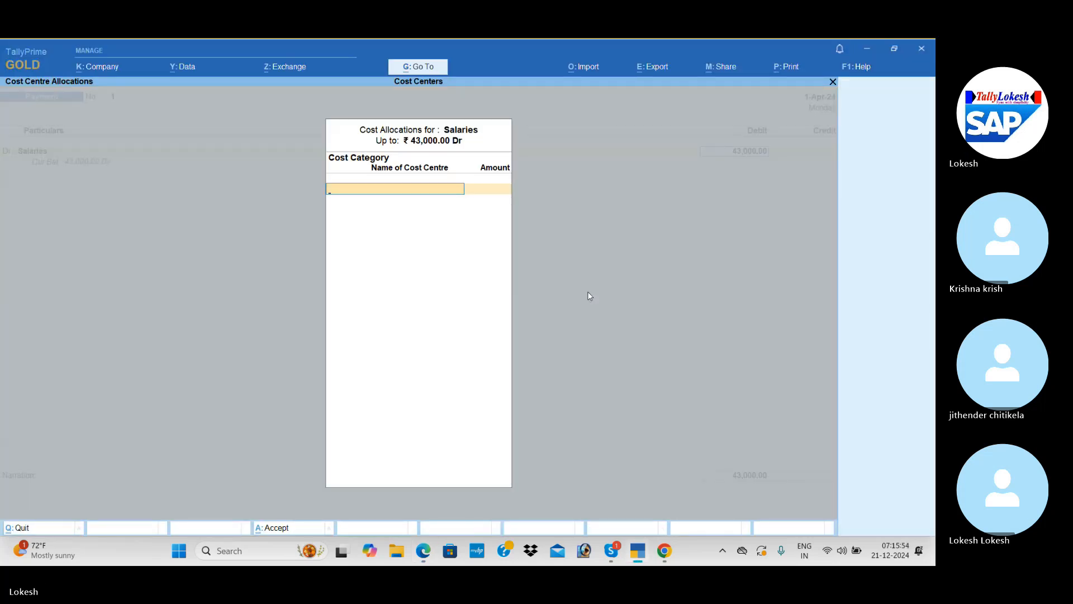
Set Clerks as the cost category for the Salaries allocation
key(alt+Tab)
key(alt+Tab)
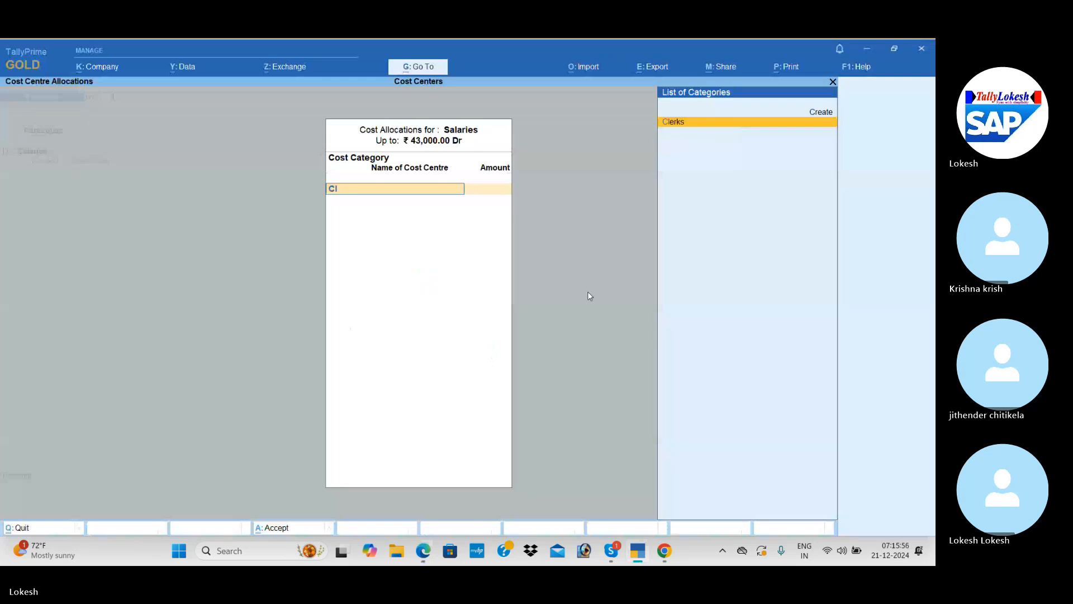
key(Return)
Allocate 5,000 of the salaries to the first clerk listed in the PDF
key(alt+Tab)
key(alt+Tab)
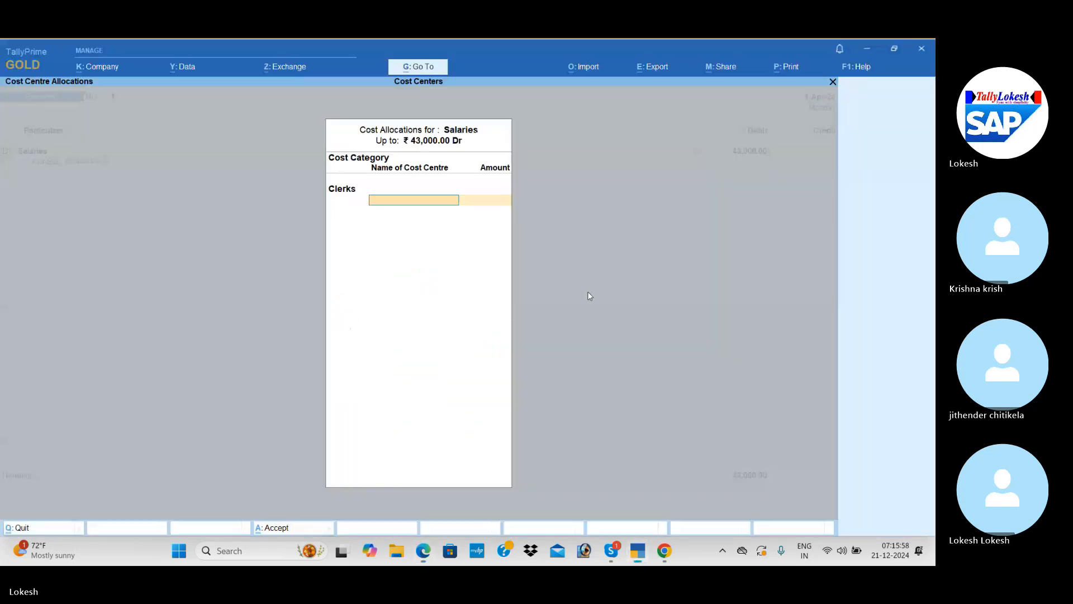
text(R)
key(Down)
key(Down)
key(Return)
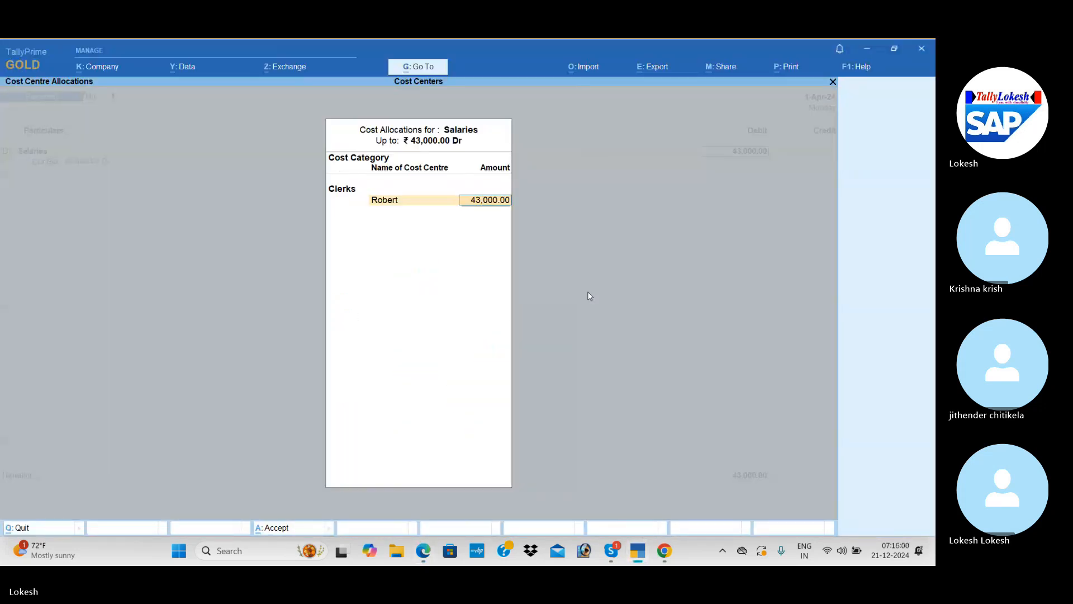
key(alt+Tab)
key(alt+Tab)
text(5,000)
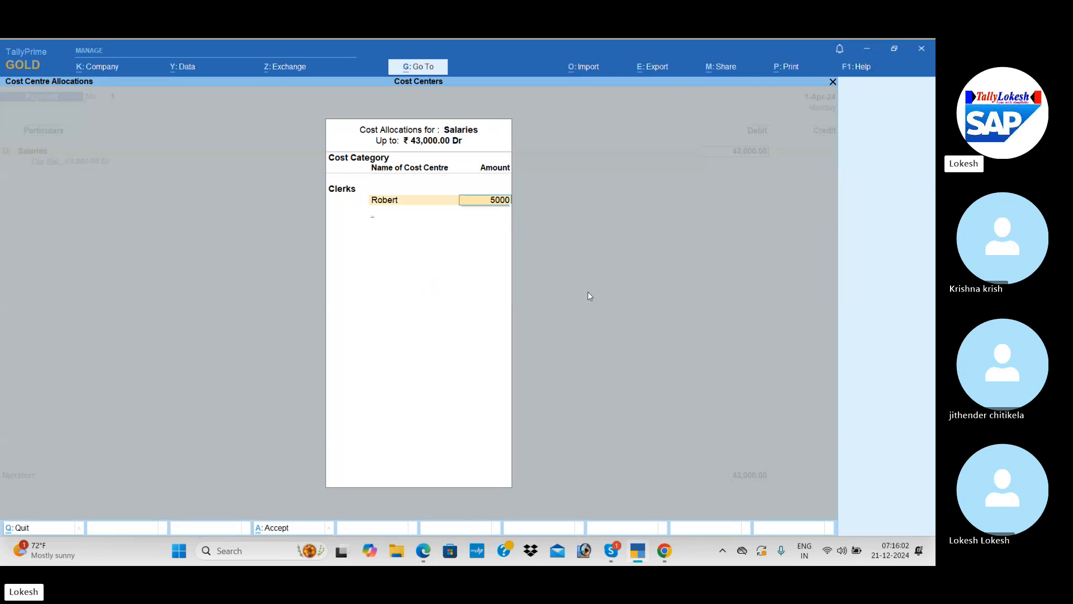
key(Return)
Allocate 8,000 of the salaries to the second clerk listed in the PDF
key(alt+Tab)
key(alt+Tab)
text(Sa)
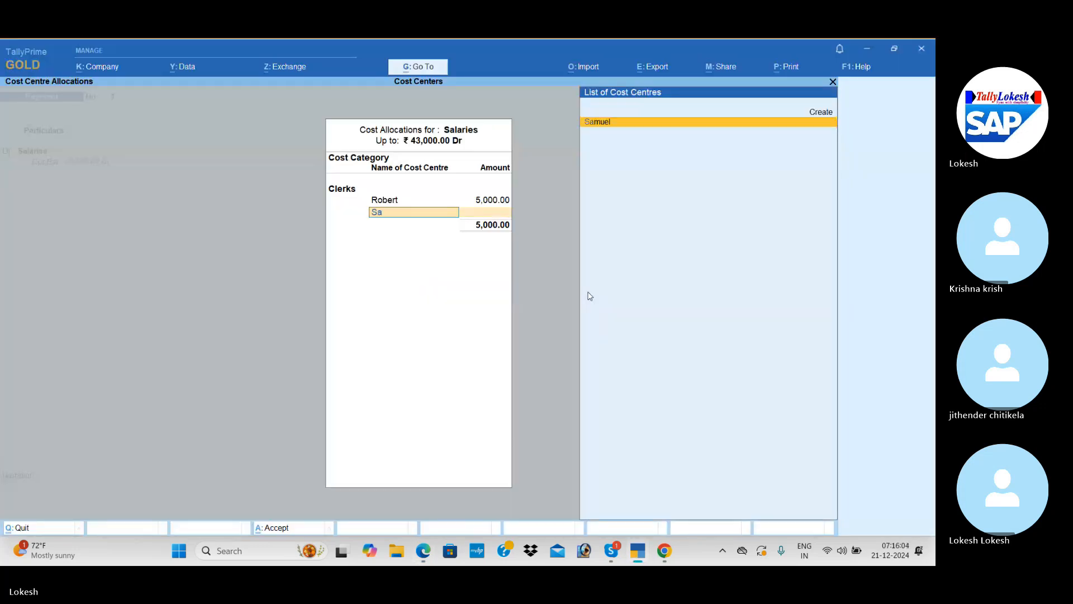
key(Return)
key(alt+Tab)
key(alt+Tab)
text(8000)
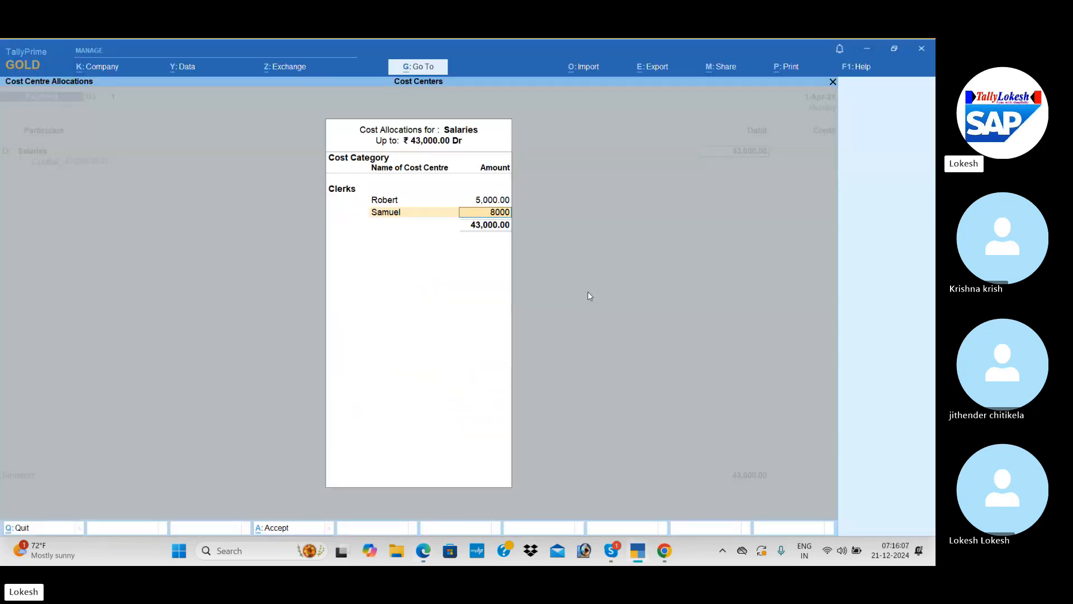
key(Return)
Allocate 10,000 of the salaries to the third clerk listed in the PDF
key(alt+Tab)
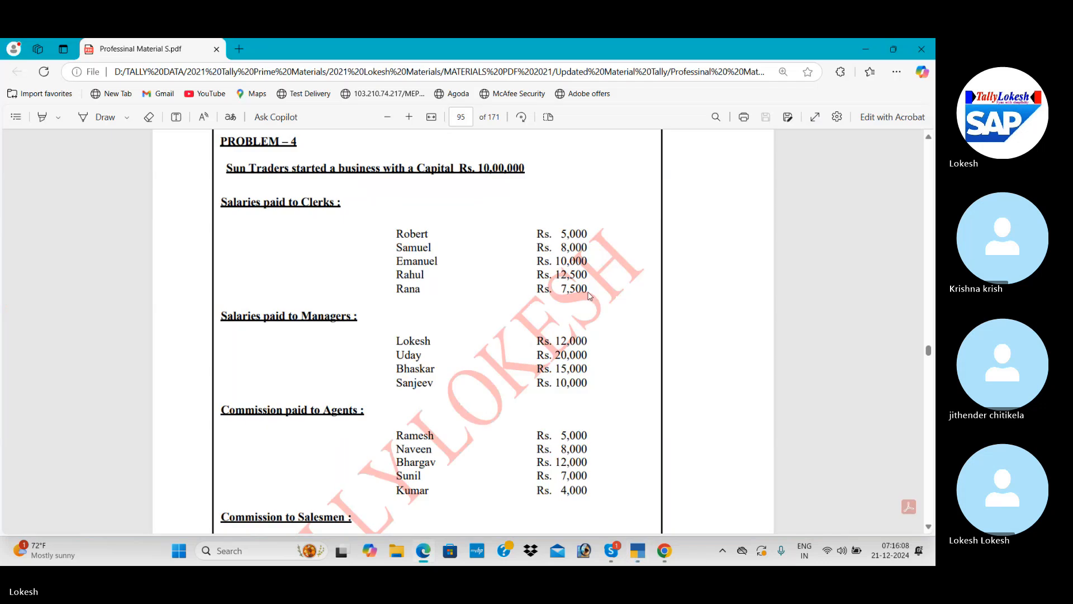
key(alt+Tab)
text(Em)
key(Return)
key(alt+Tab)
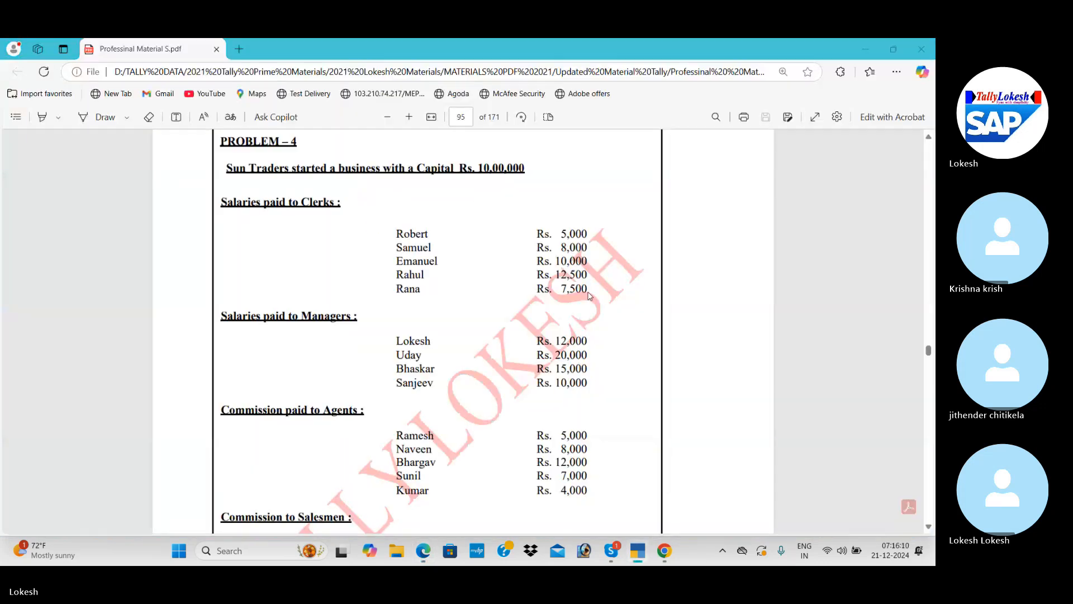
key(alt+Tab)
text(10000)
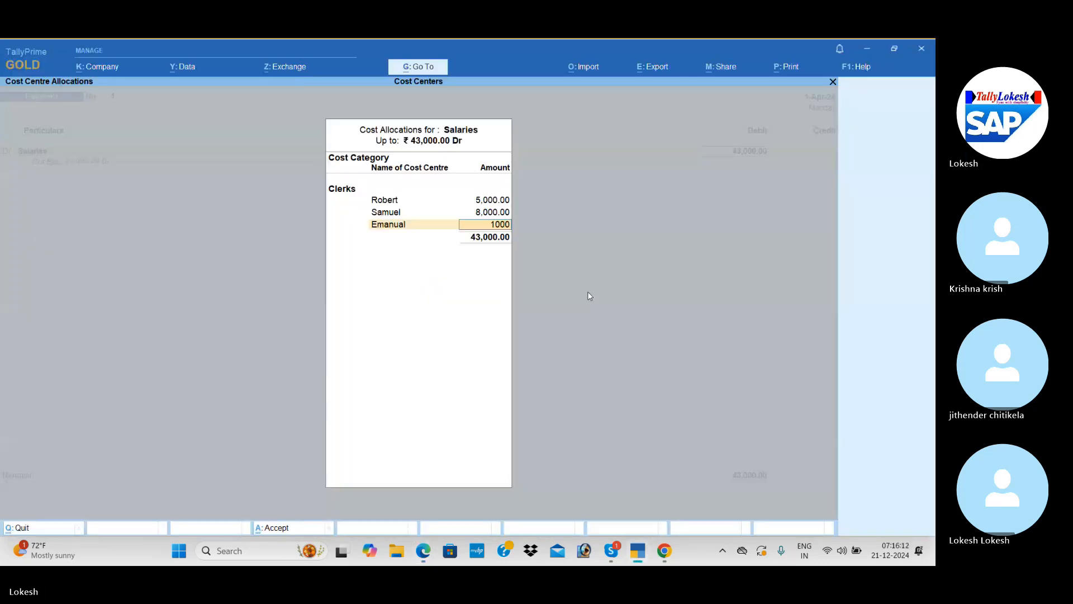
key(Return)
Allocate 12,500 of the salaries to the fourth clerk listed in the PDF
key(alt+Tab)
key(alt+Tab)
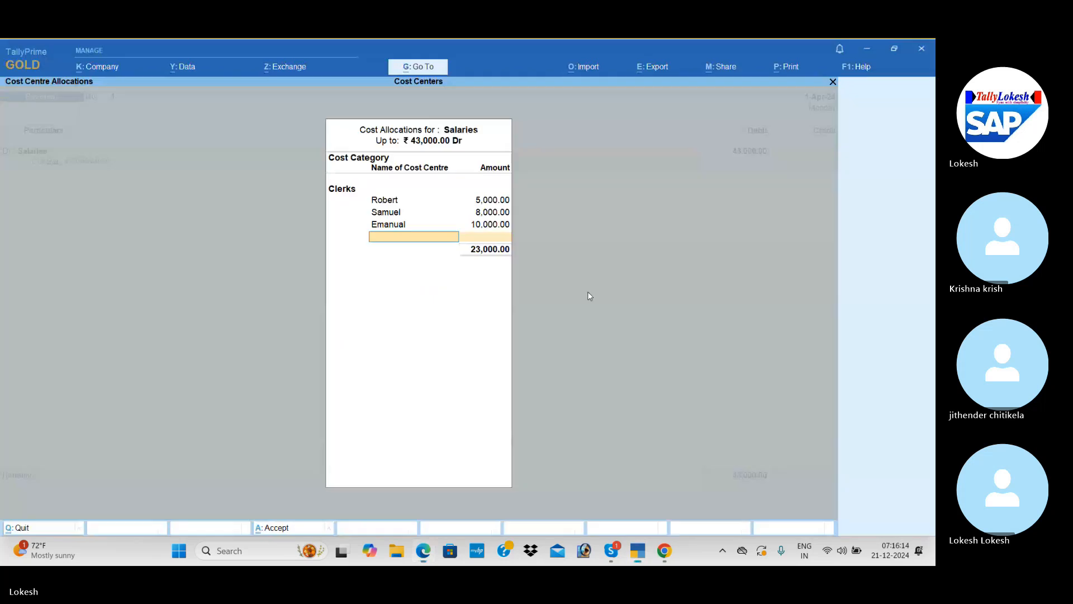
text(Ra)
key(Return)
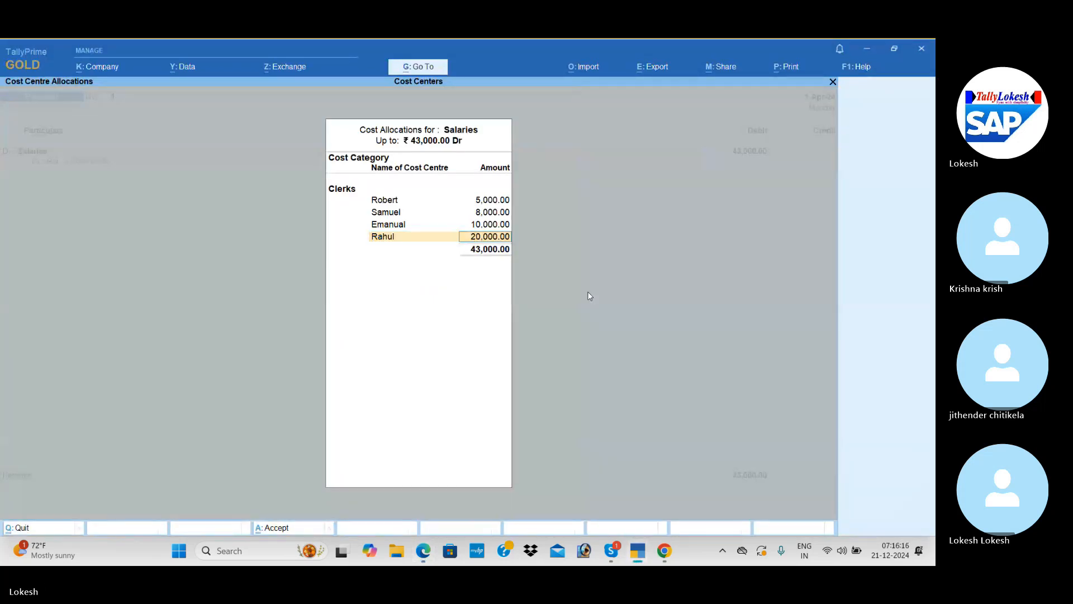
key(alt+Tab)
key(alt+Tab)
text(12500)
key(Return)
Allocate the remaining 7,500 of the salaries to the fifth clerk listed in the PDF
key(alt+Tab)
key(alt+Tab)
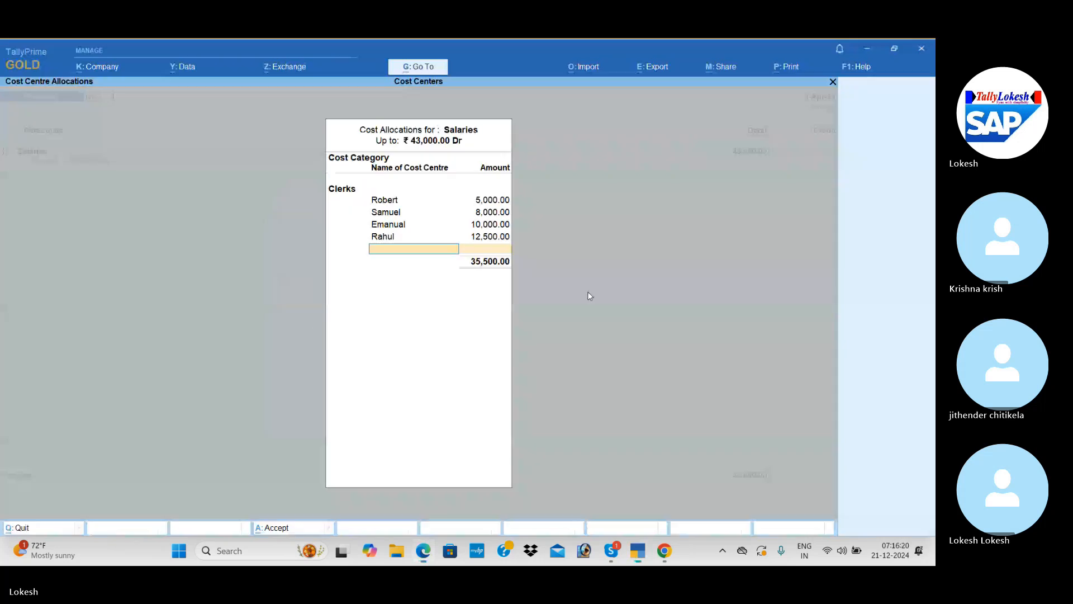
text(Ra)
key(Return)
key(Return)
key(Return)
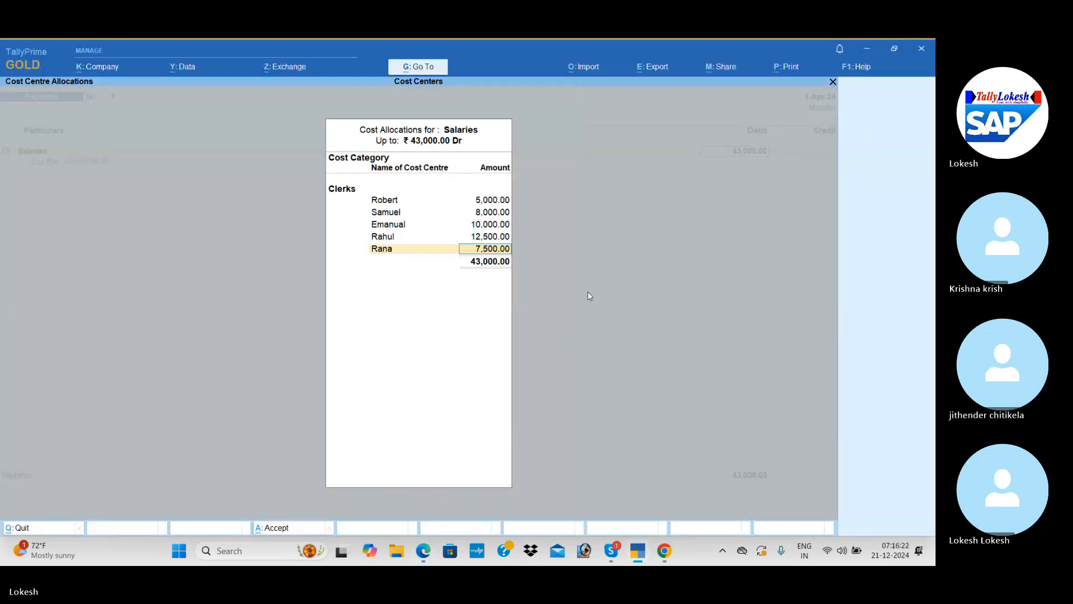
Credit Cash with 43,000 and save the clerks' salaries payment voucher without a narration
key(Down)
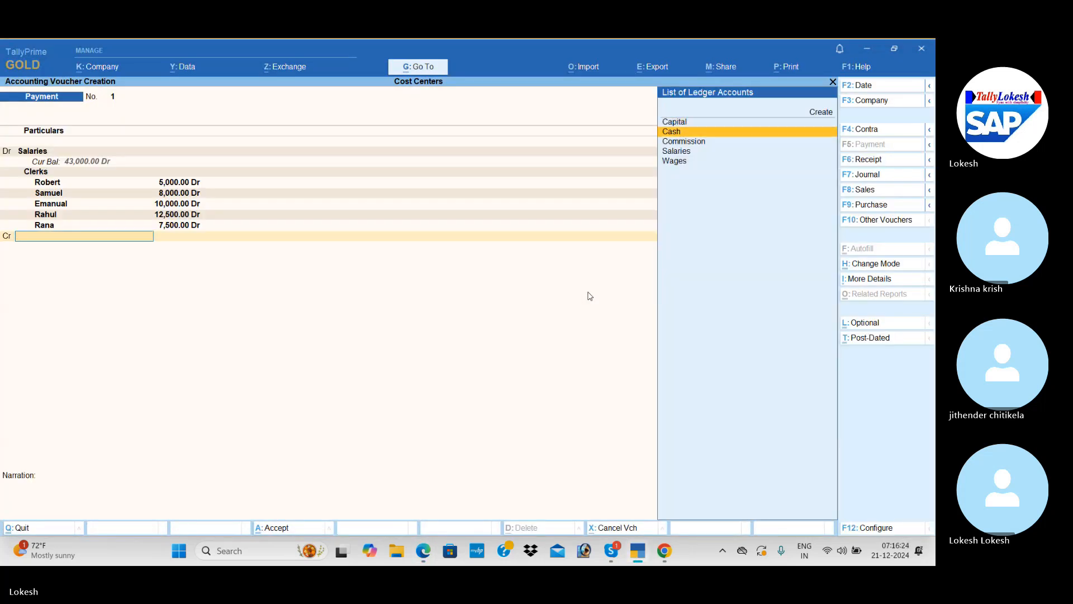
key(Return)
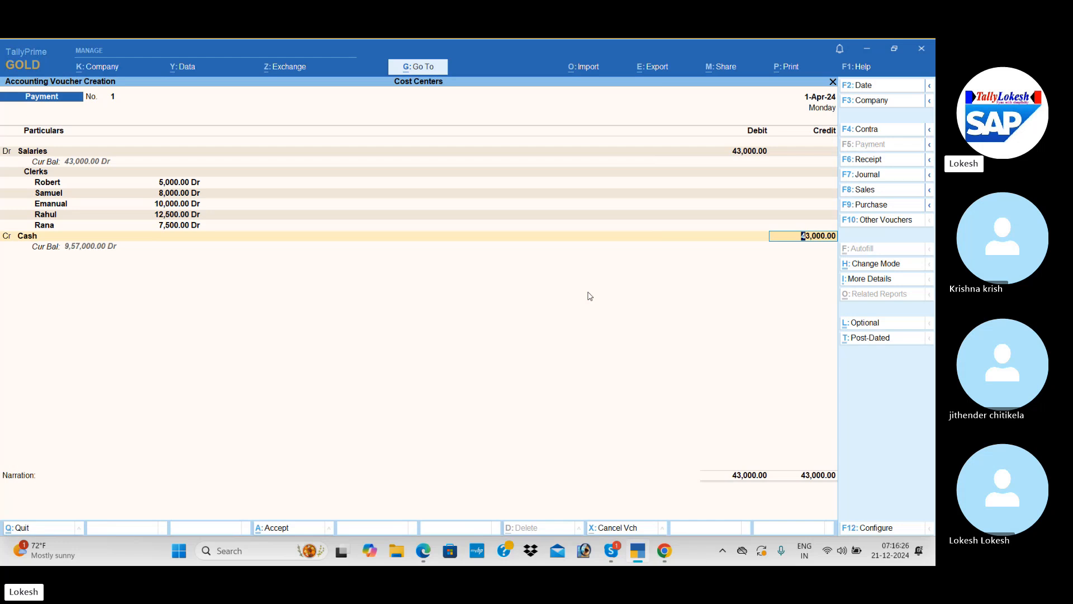
key(Return)
key(Return)
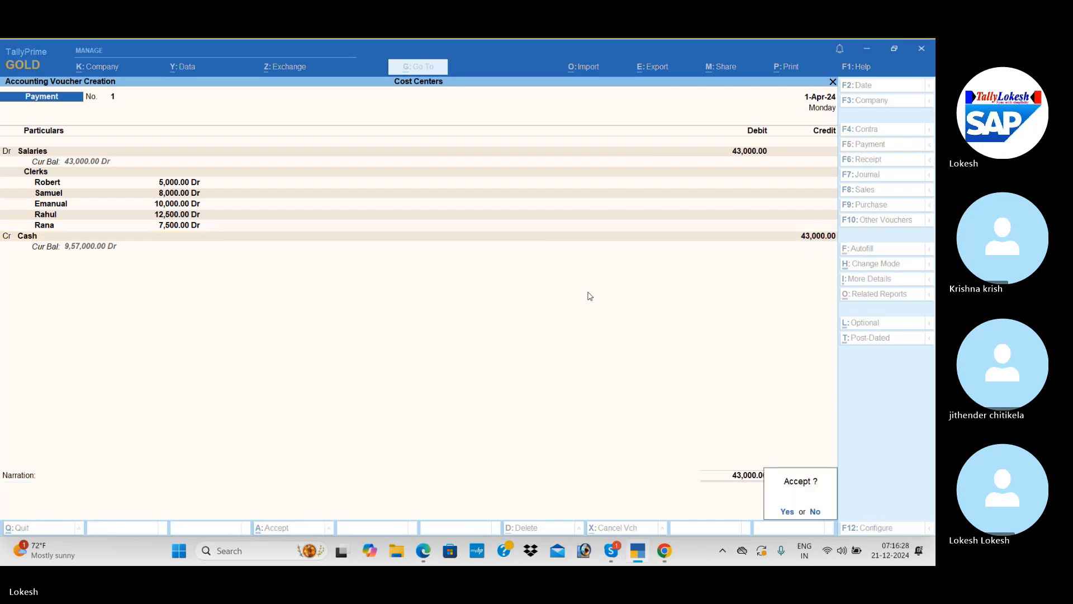
key(Return)
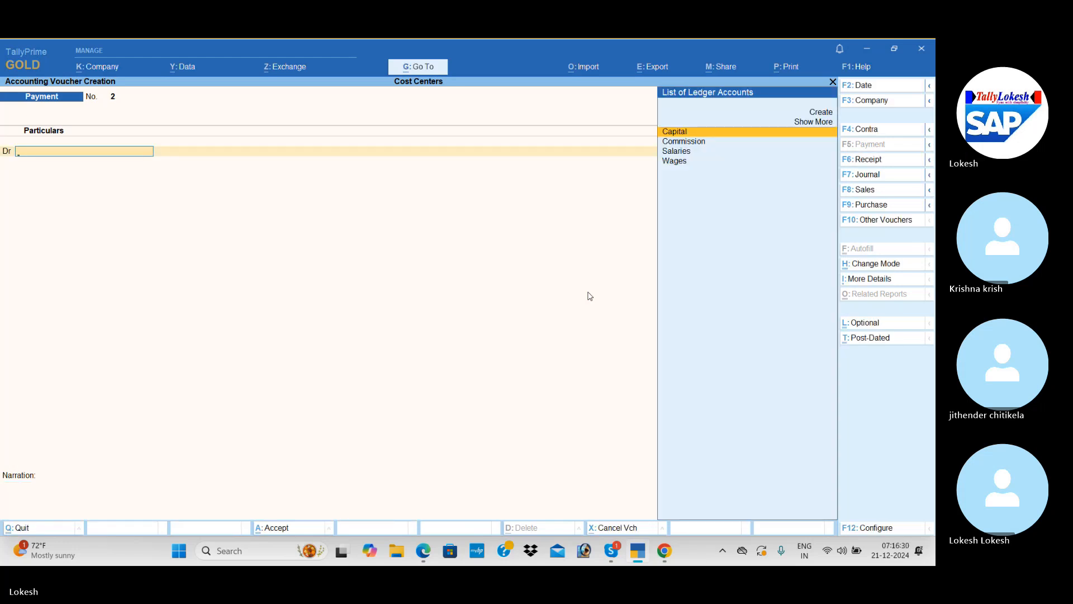
Add up the managers' salaries in the PDF and debit Salaries with 57,000 in the new payment voucher
key(alt+Tab)
scroll(589, 297, down, 3)
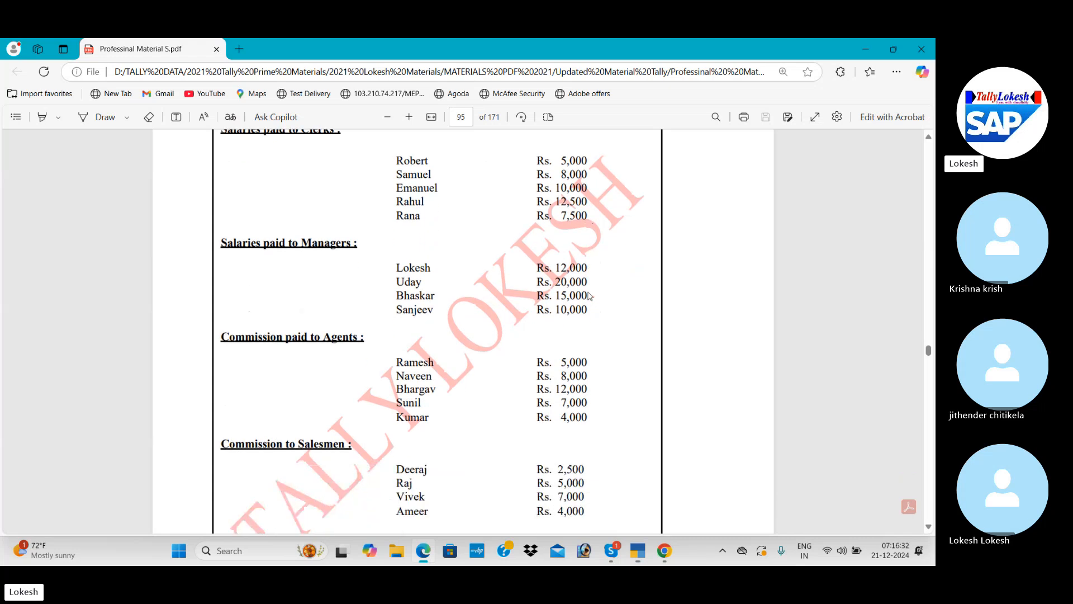
scroll(590, 296, down, 2)
key(alt+Tab)
text(S)
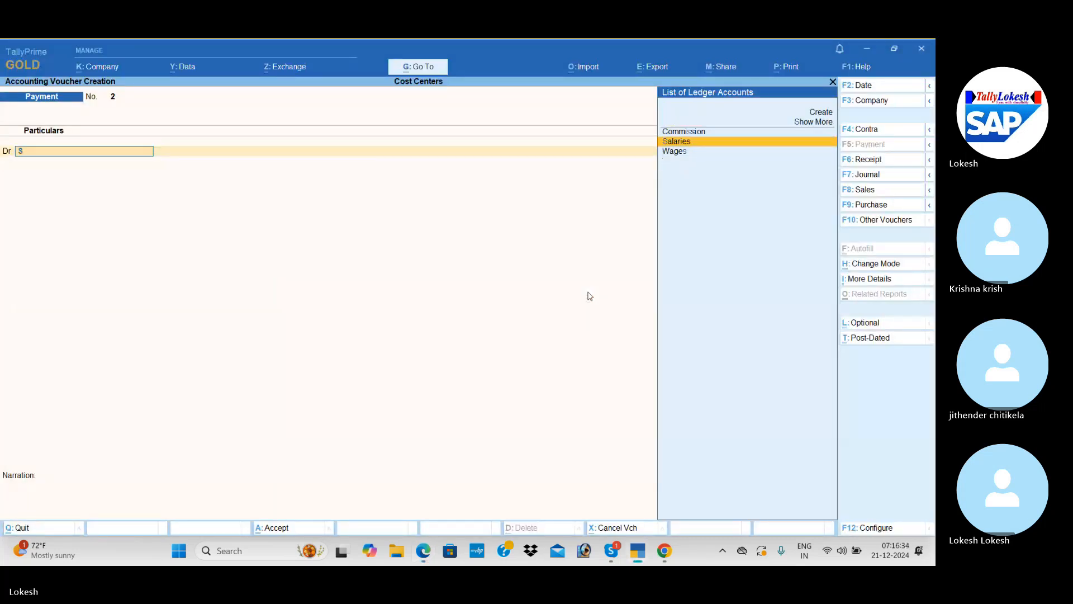
text(a)
key(Return)
key(alt+Tab)
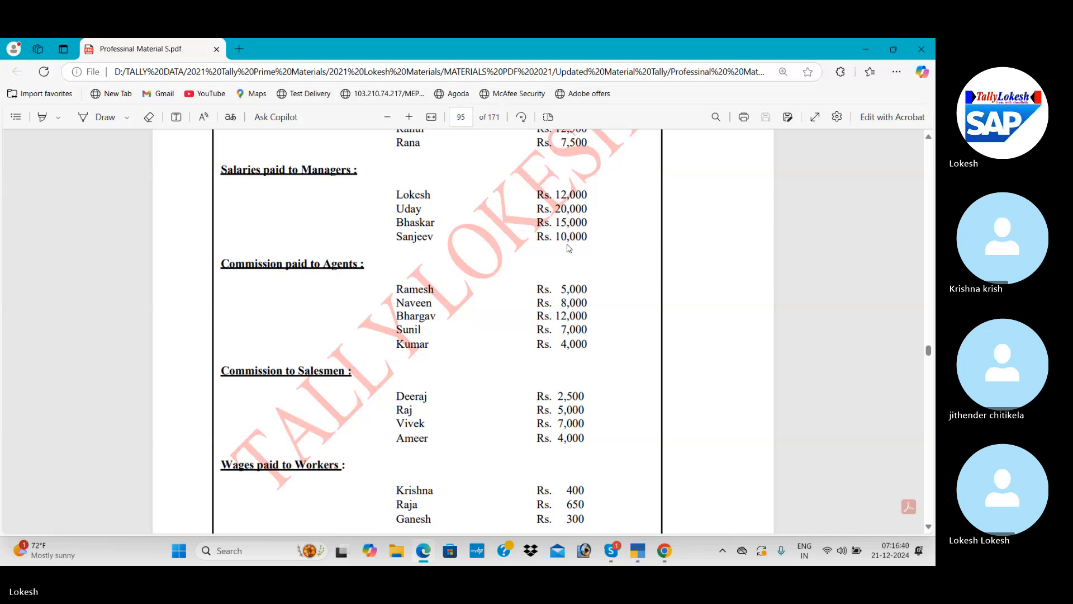
key(alt+Tab)
text(57000)
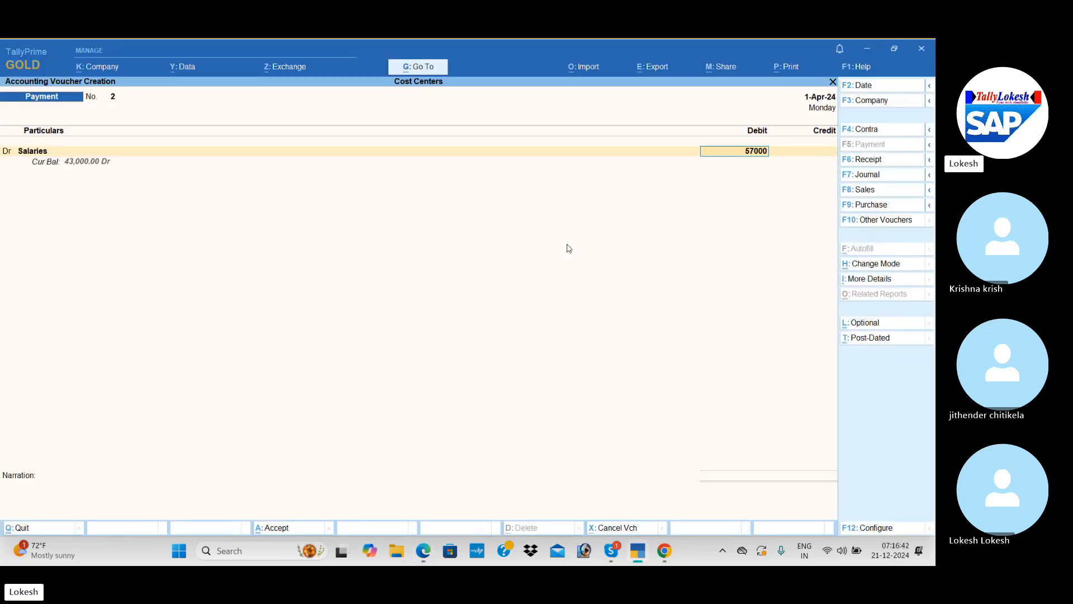
key(Return)
Set Managers as the cost category and allocate 12,000 of the salaries to the first manager listed in the PDF
text(m)
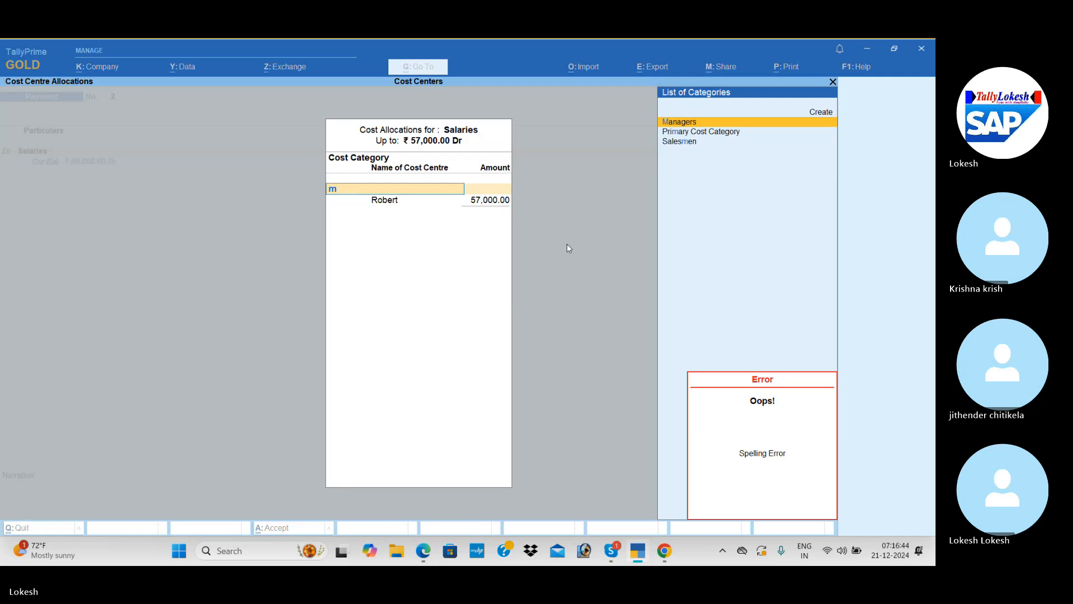
key(Return)
key(alt+Tab)
key(alt+Tab)
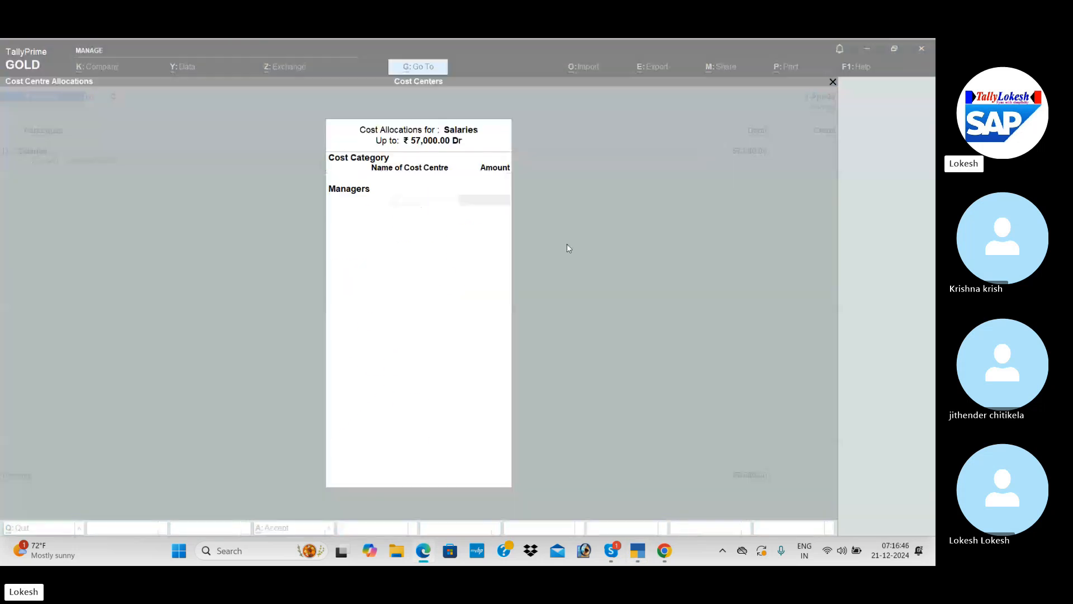
text(Lo)
key(Return)
key(alt+Tab)
key(alt+Tab)
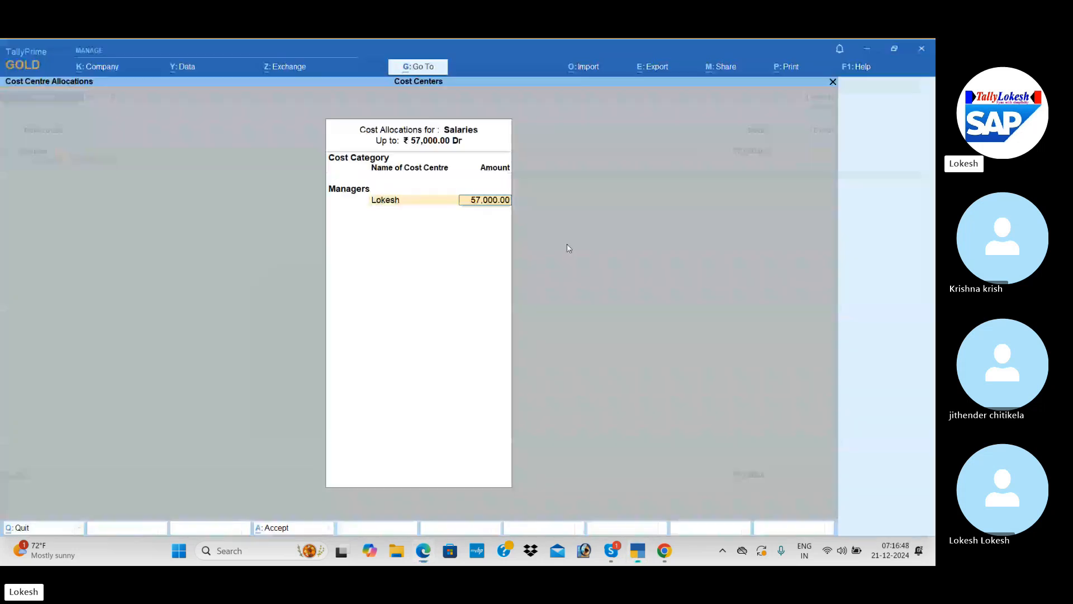
text(12,000)
key(Return)
Allocate 20,000 of the salaries to the second manager listed in the PDF
key(alt+Tab)
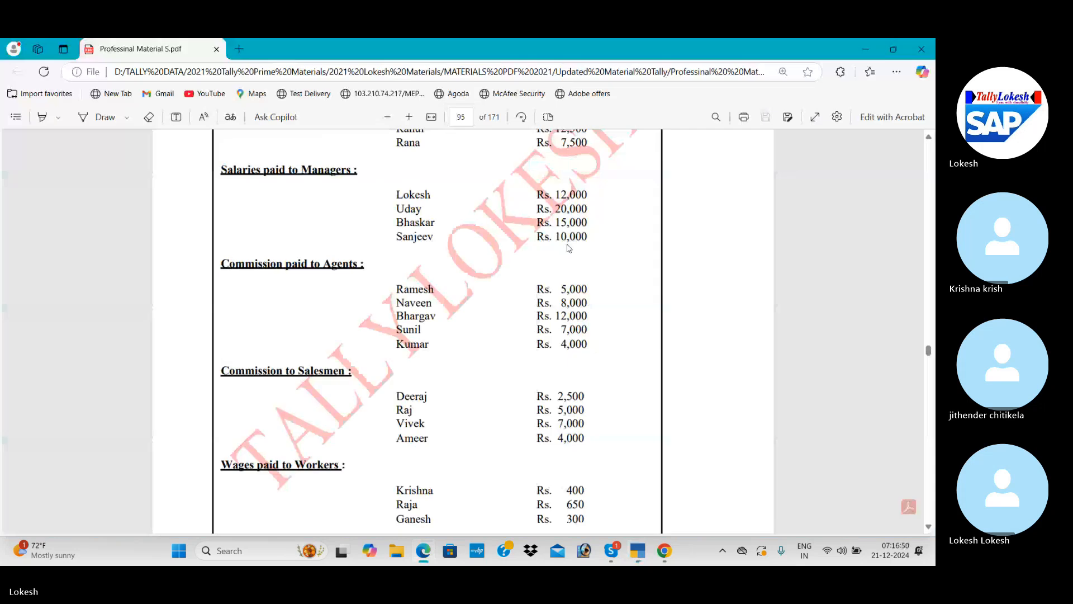
key(alt+Tab)
text(U)
key(Return)
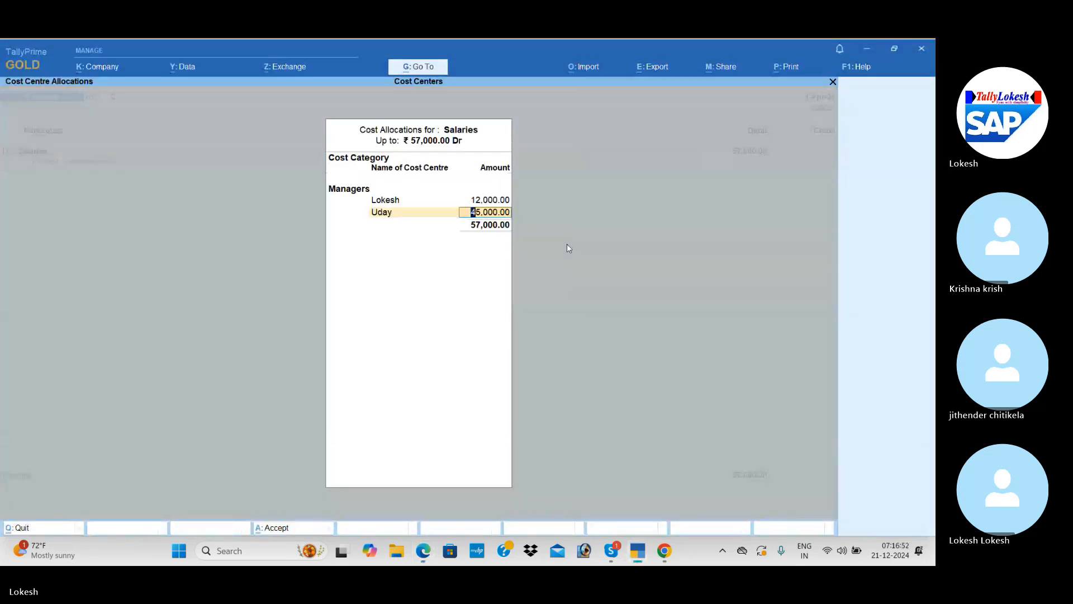
key(alt+Tab)
key(alt+Tab)
text(20000)
key(Return)
Allocate 15,000 of the salaries to the third manager listed in the PDF
key(alt+Tab)
key(alt+Tab)
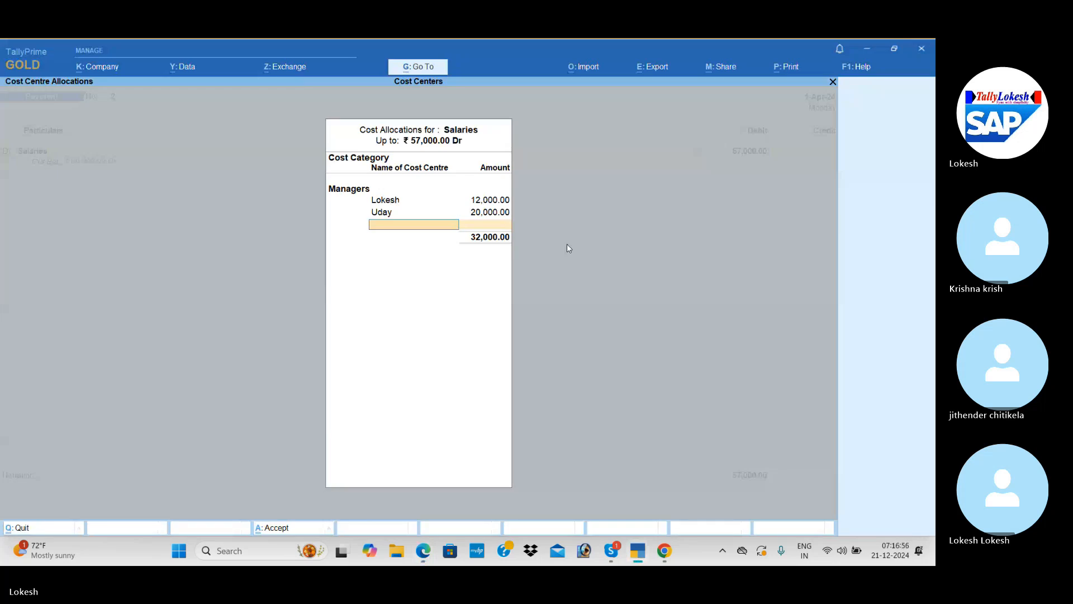
text(Bh)
key(Return)
key(alt+Tab)
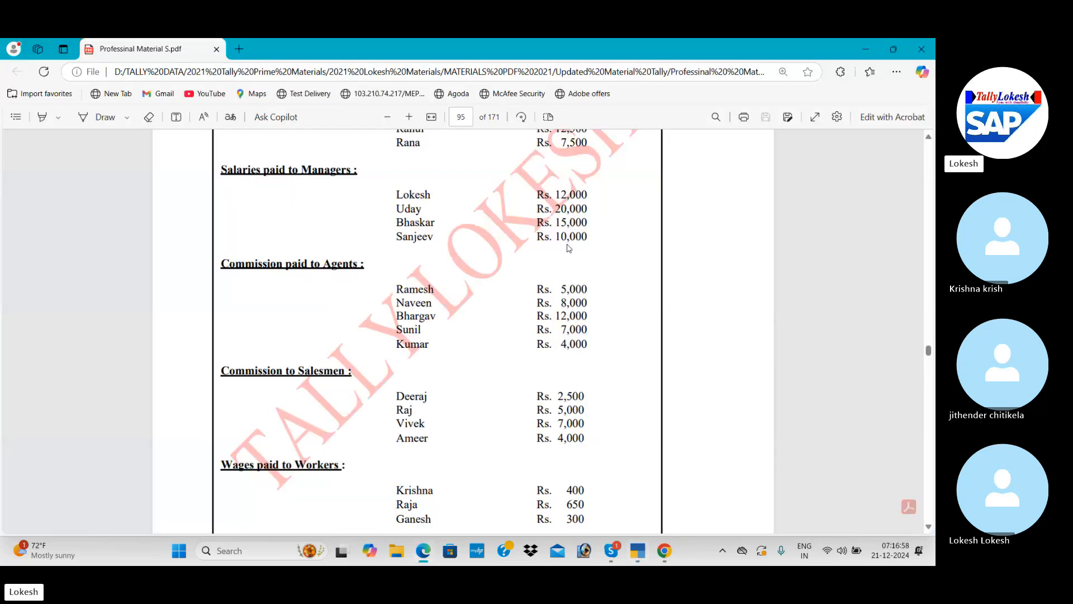
key(alt+Tab)
text(15000)
key(Return)
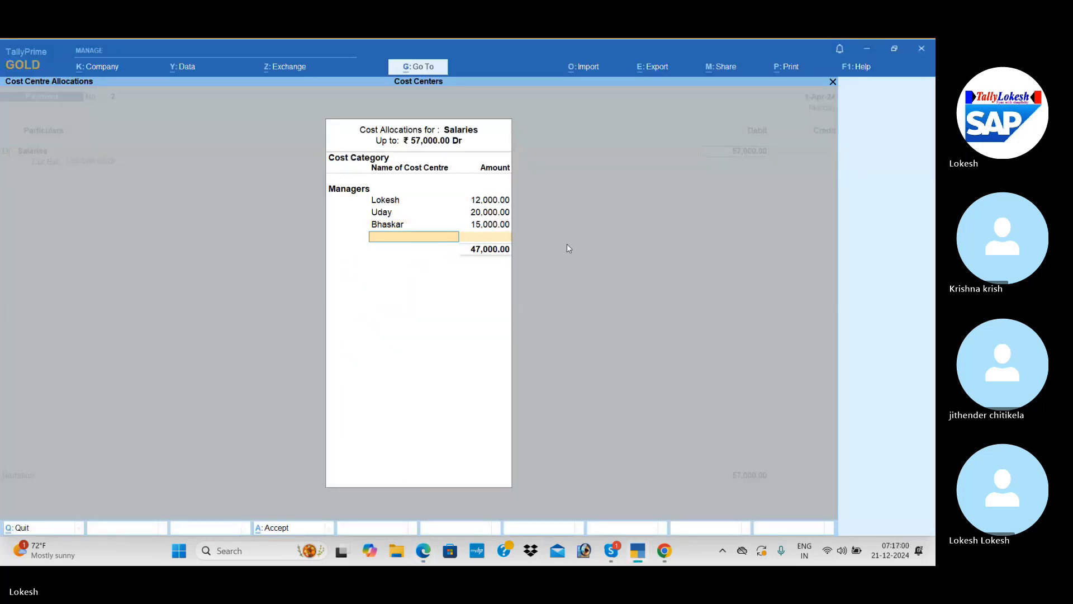
Allocate the remaining 10,000 of the salaries to the fourth manager listed in the PDF
key(alt+Tab)
key(alt+Tab)
text(Sa)
key(Return)
key(Return)
key(Return)
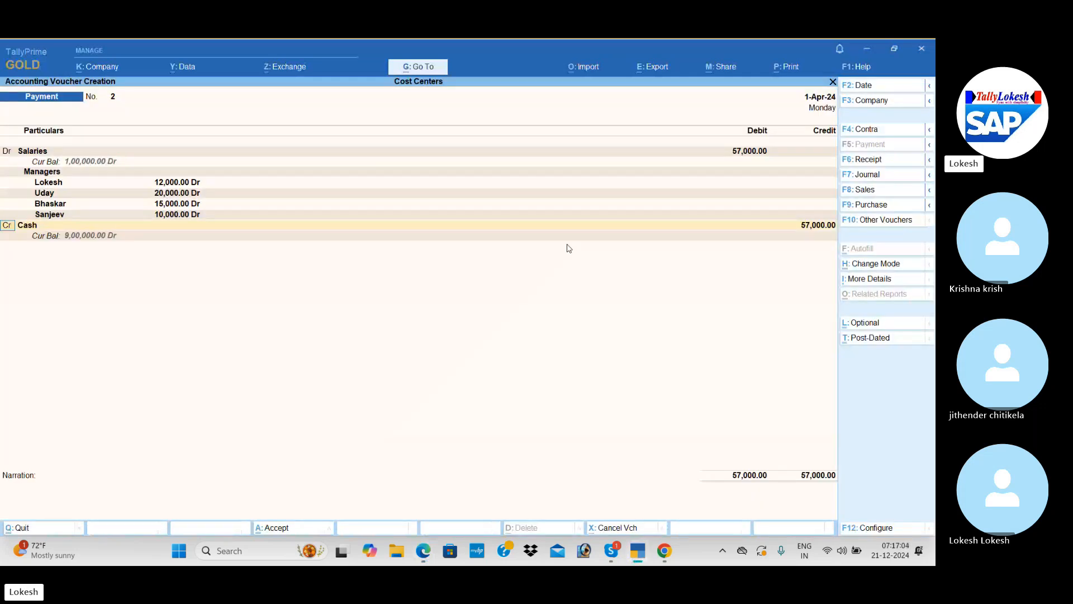
Complete the Cash credit of 57,000 and save the managers' salaries payment voucher without a narration
key(Return)
key(Return)
key(Return)
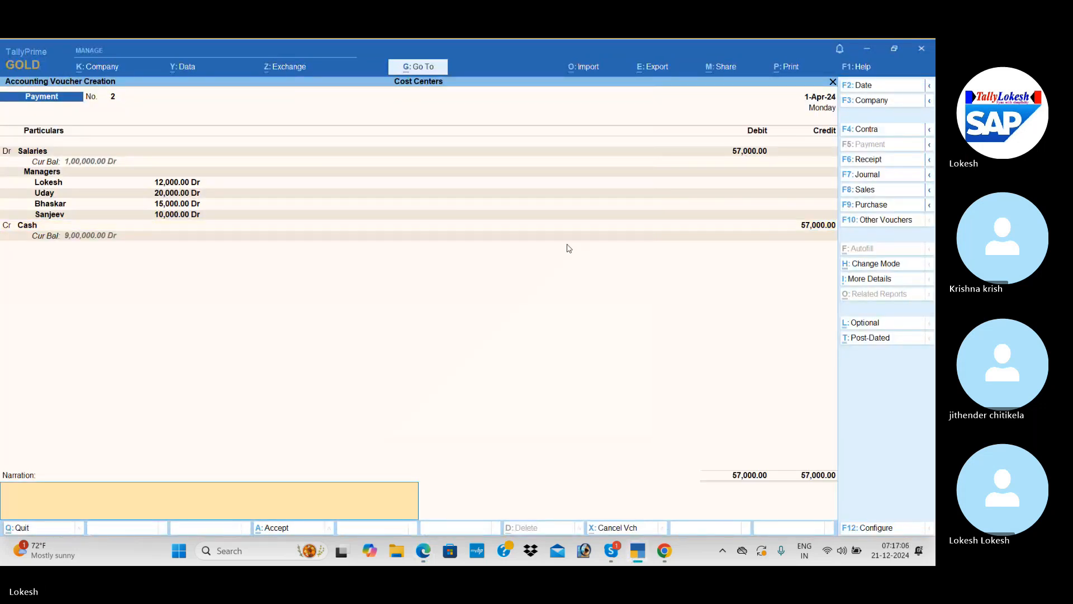
key(Return)
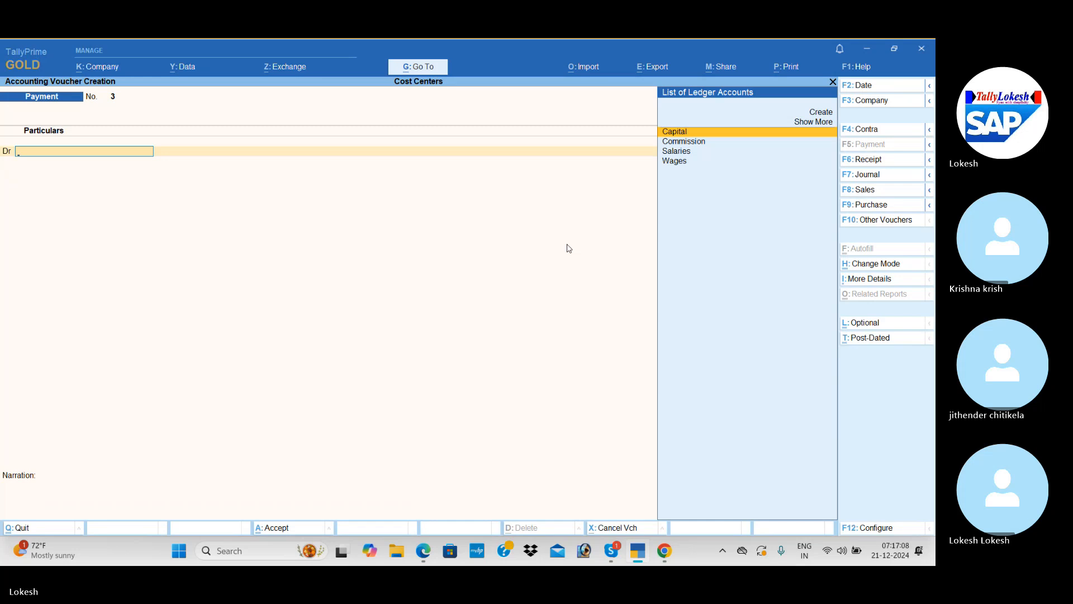
Add up the agents' commission in the PDF and debit Commission with 36,000 in the new payment voucher
text(c)
key(Down)
key(Return)
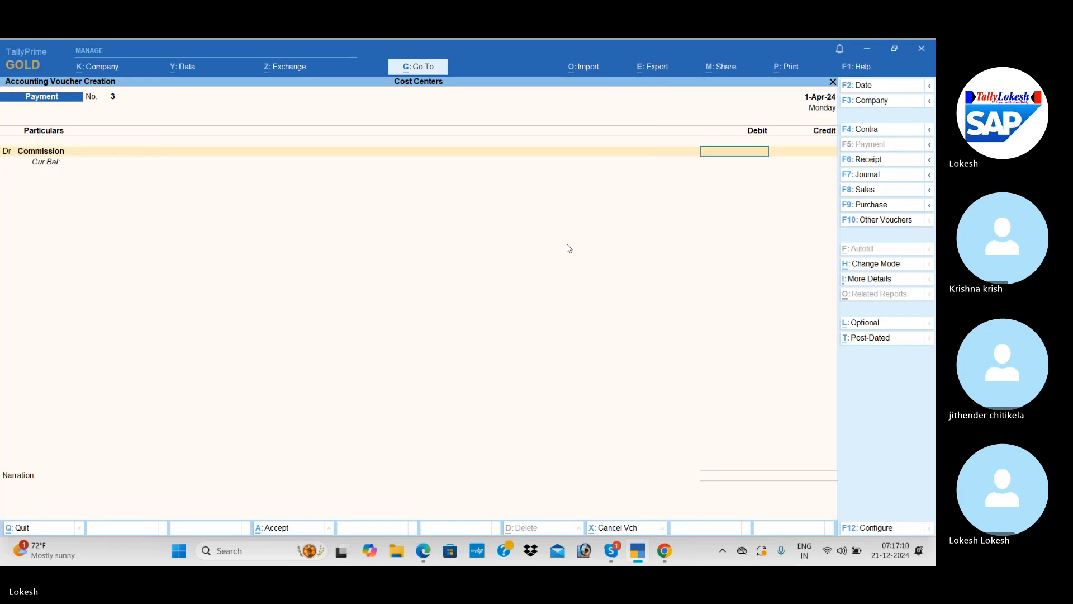
key(alt+Tab)
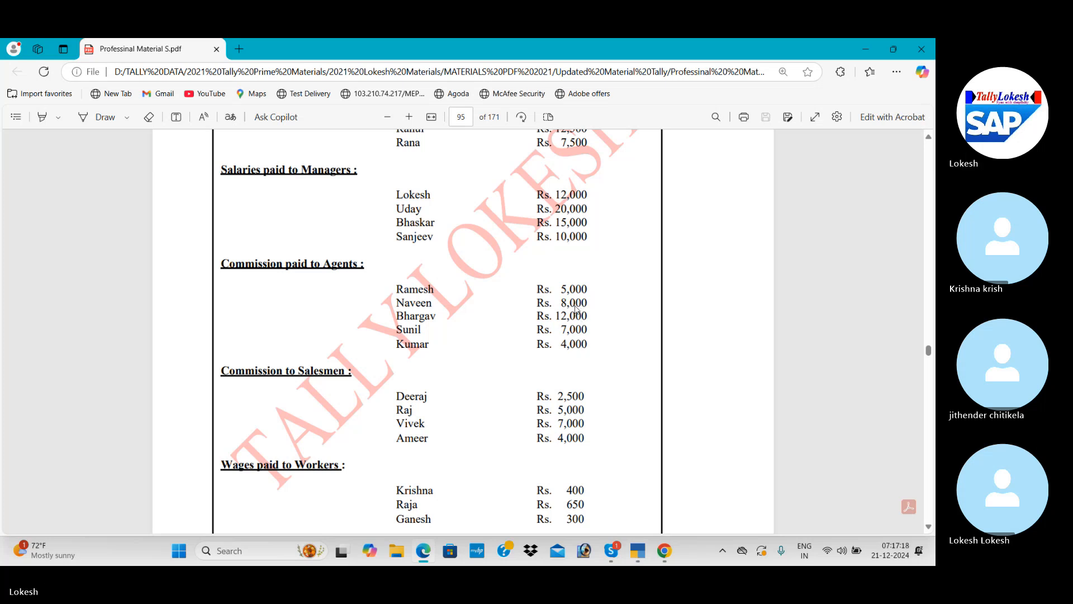
key(alt+Tab)
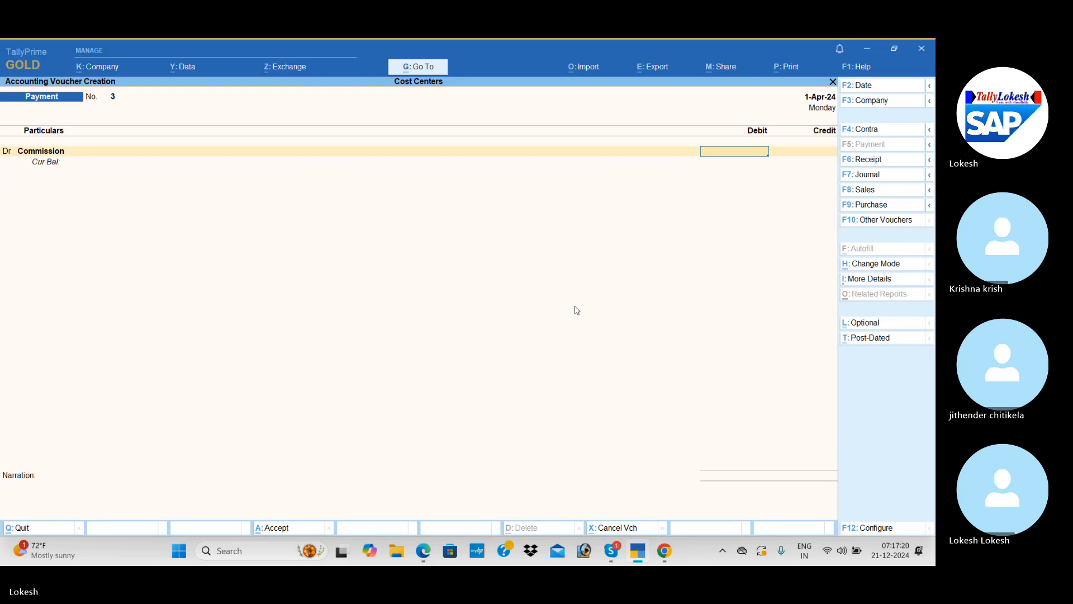
key(Return)
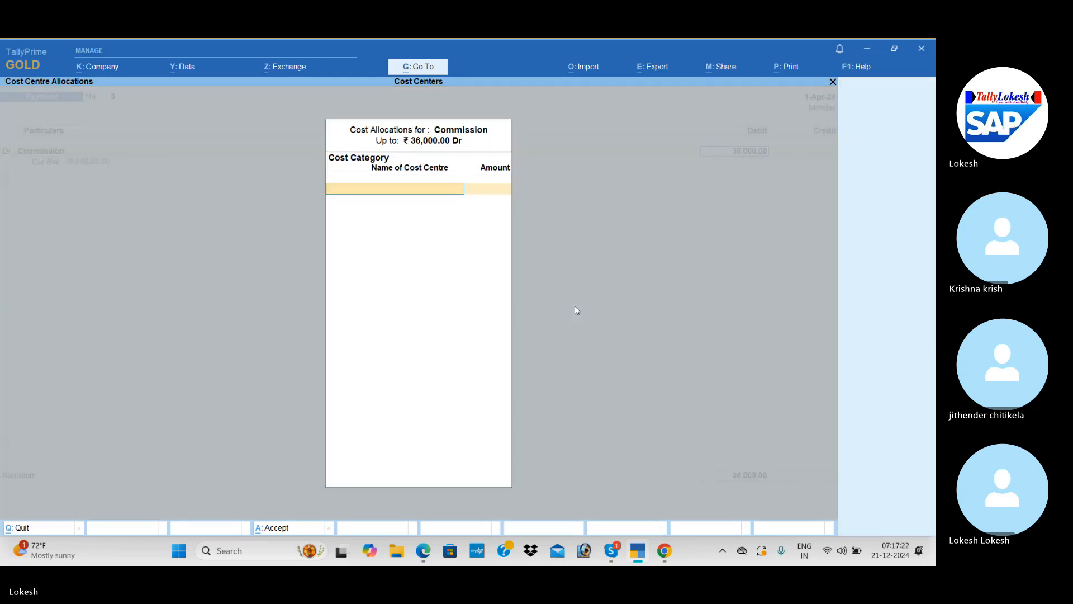
Set Agents as the cost category and allocate 5,000 of the commission to the first agent listed in the PDF
text(Ag)
key(Return)
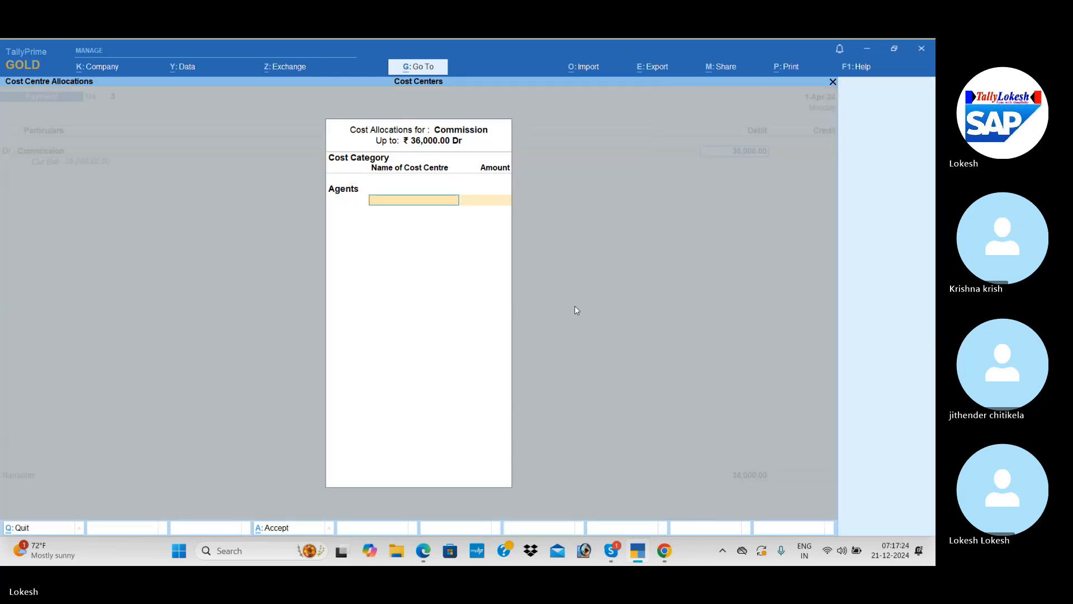
key(alt+Tab)
scroll(574, 307, down, 3)
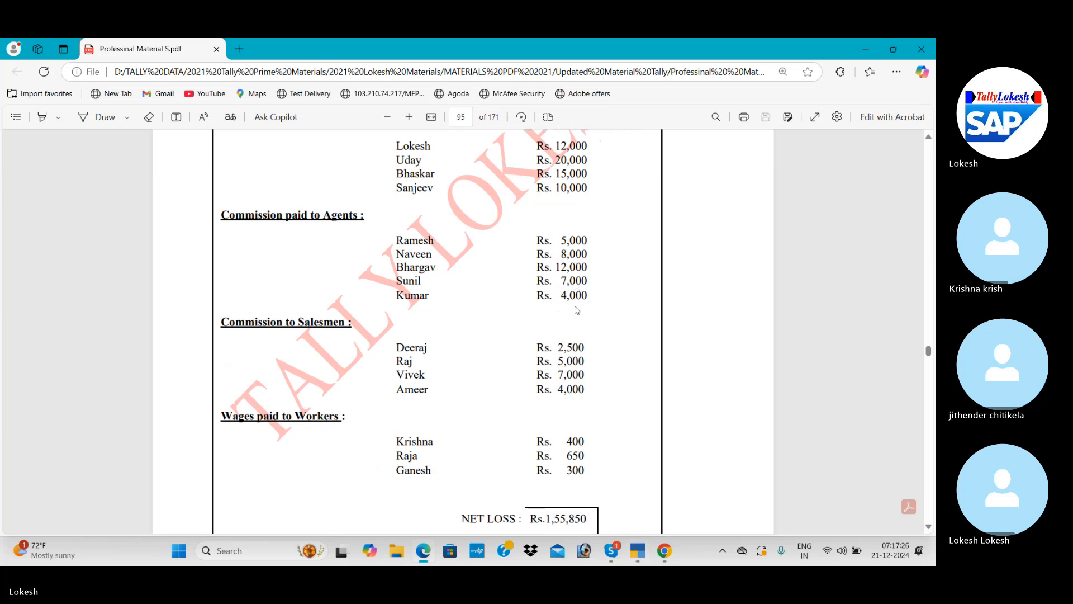
key(alt+Tab)
text(Ra)
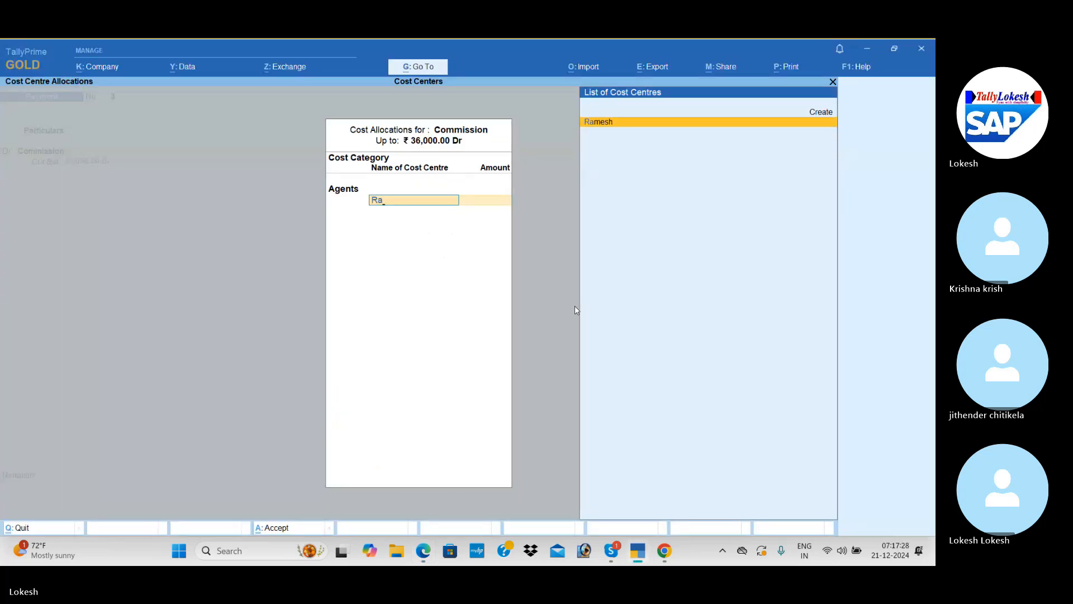
key(Return)
key(alt+Tab)
key(alt+Tab)
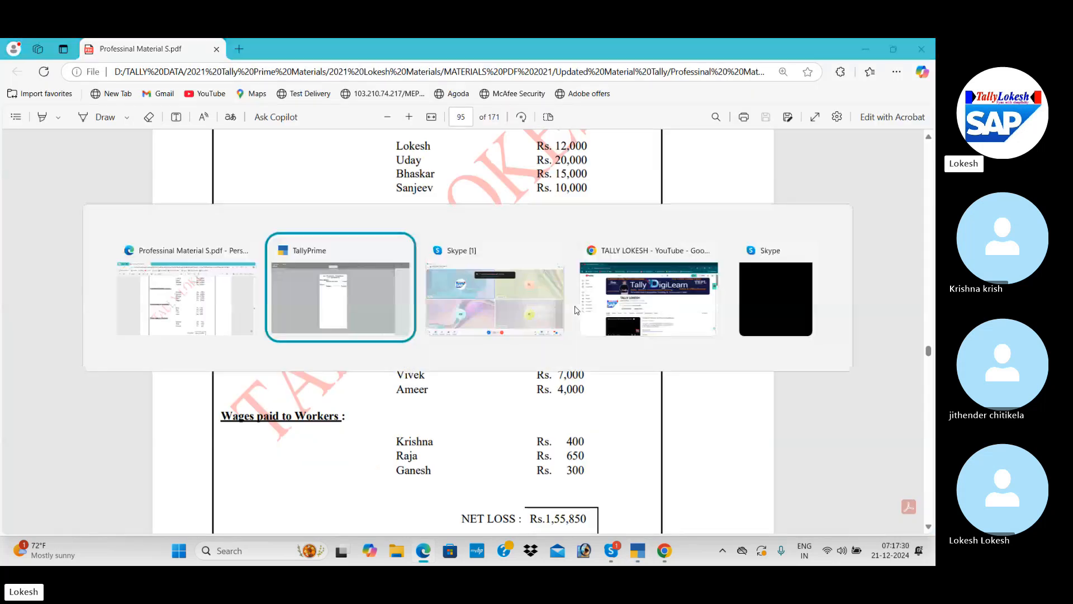
text(5,000)
key(Return)
Allocate 8,000 of the commission to the second agent listed in the PDF
key(alt+Tab)
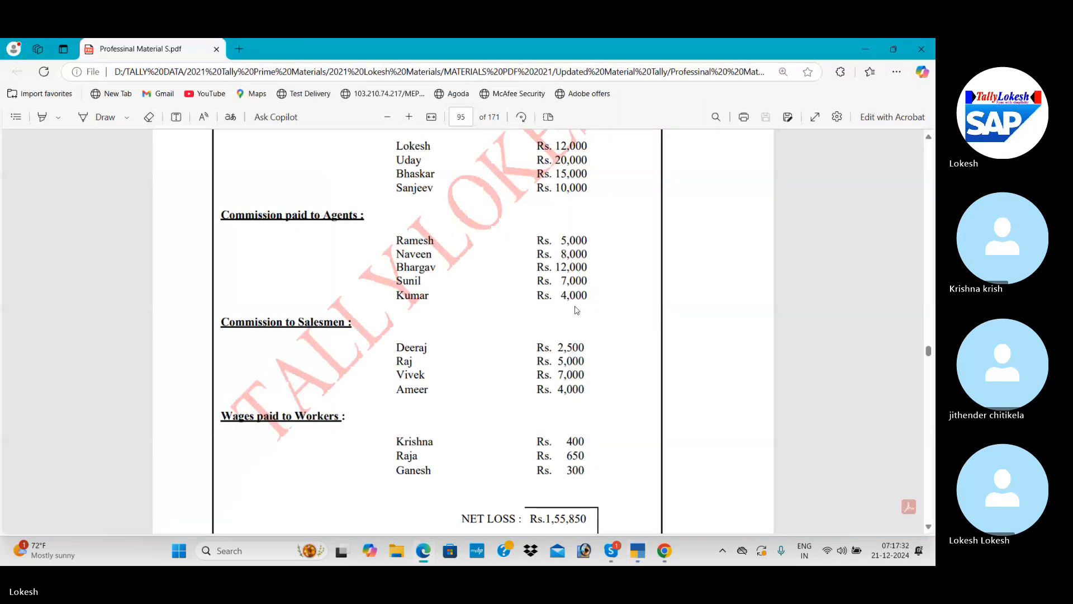
key(alt+Tab)
text(Na)
key(Return)
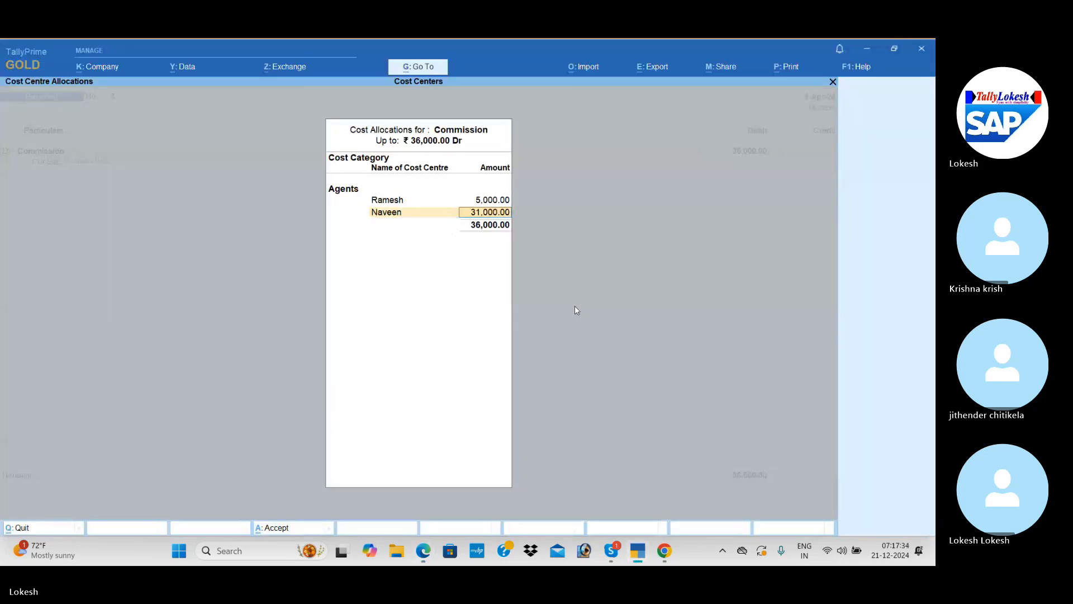
key(alt+Tab)
key(alt+Tab)
text(8000)
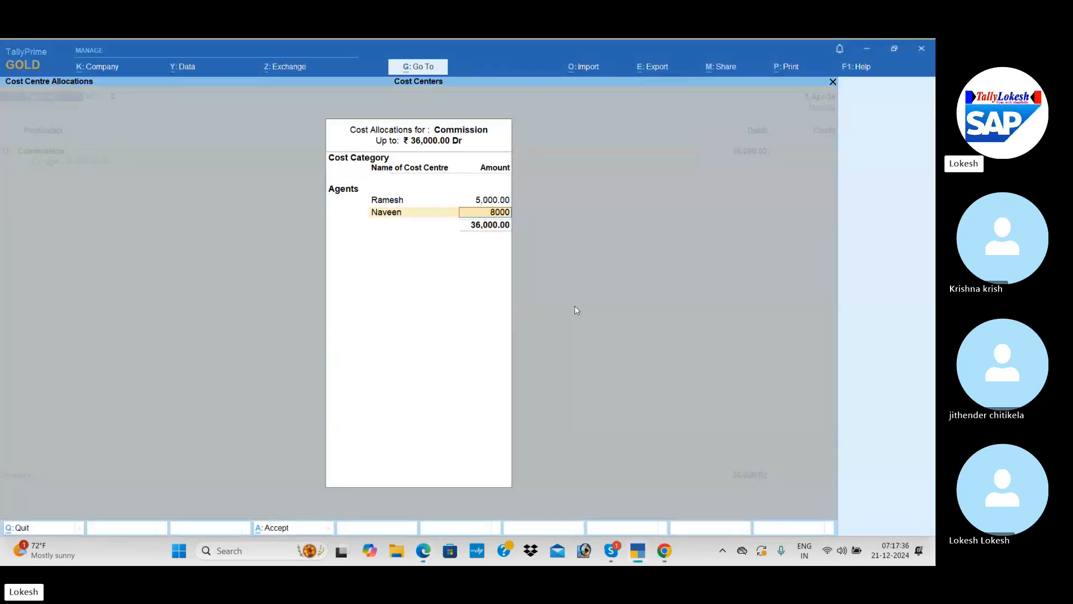
key(Return)
Allocate 12,000 of the commission to the third agent listed in the PDF
key(alt+Tab)
key(alt+Tab)
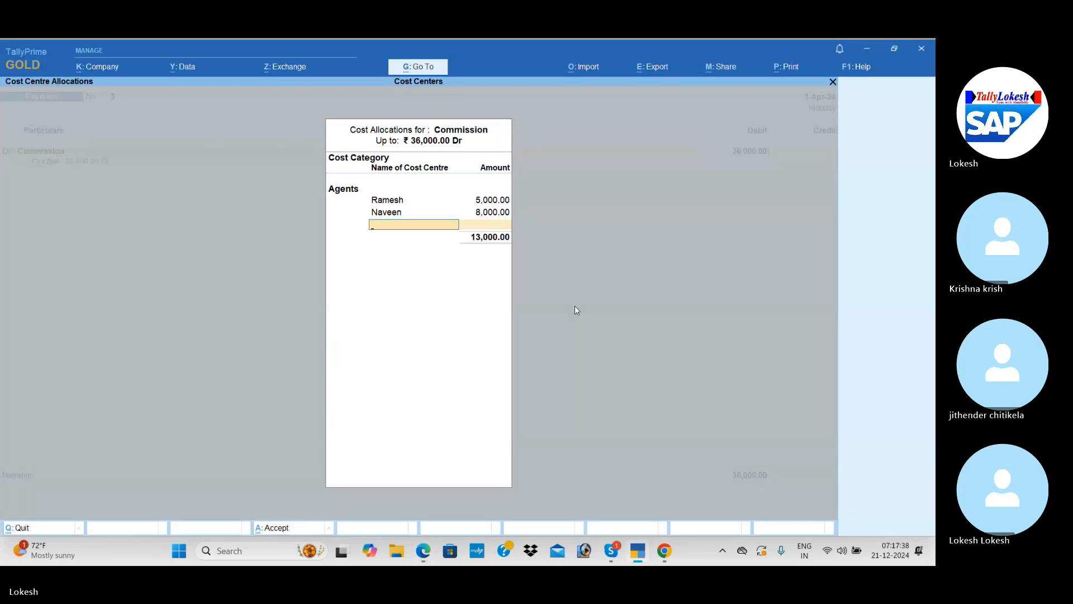
text(Bh)
key(Return)
key(alt+Tab)
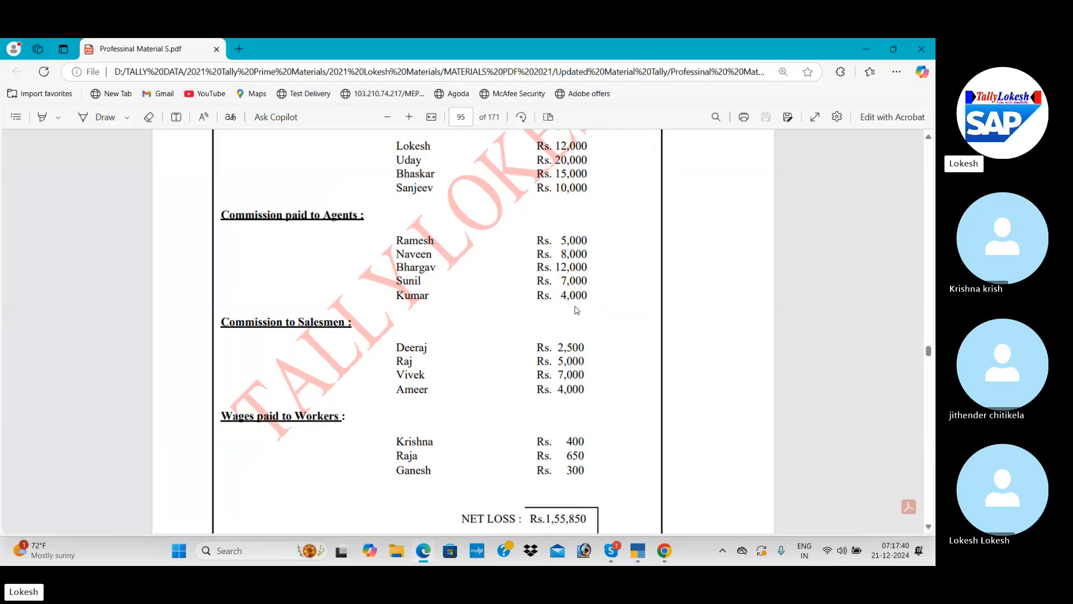
key(alt+Tab)
text(12000)
key(Return)
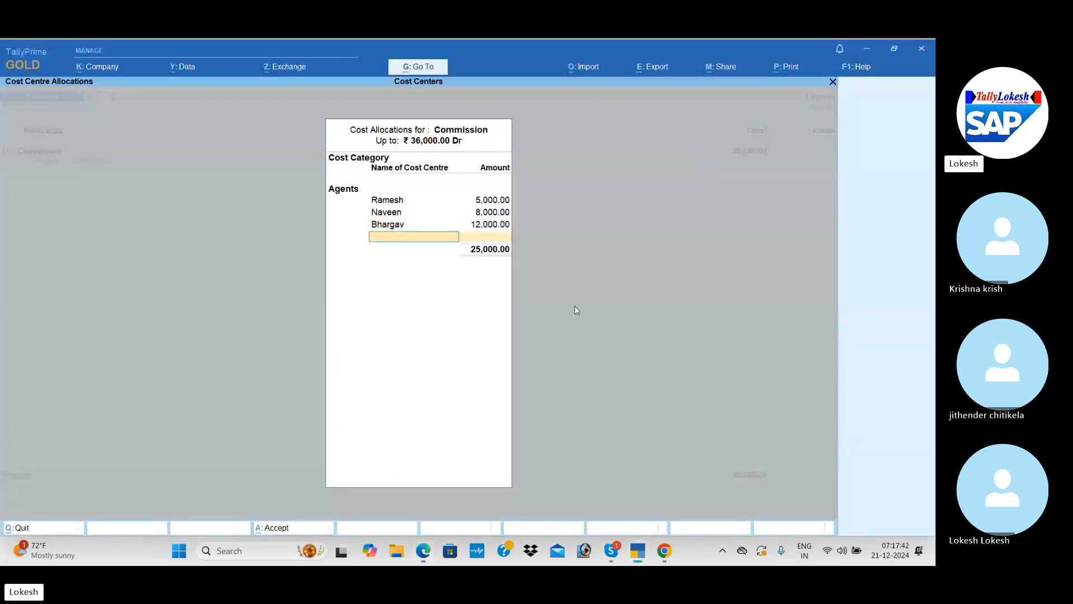
Allocate 7,000 of the commission to the fourth agent listed in the PDF
key(alt+Tab)
key(alt+Tab)
text(Su)
key(Return)
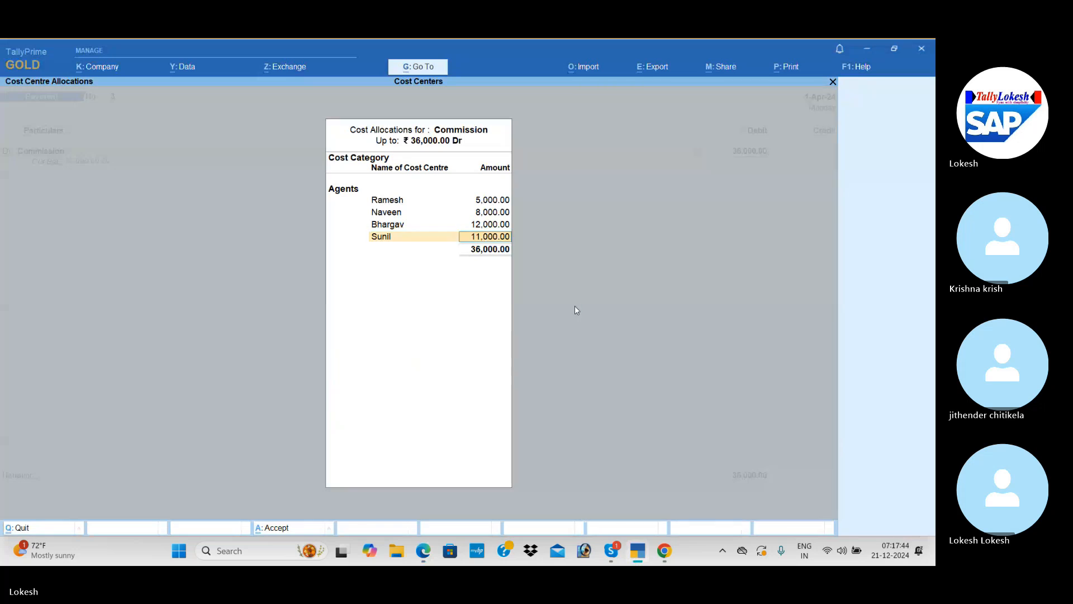
key(alt+Tab)
key(alt+Tab)
text(7000)
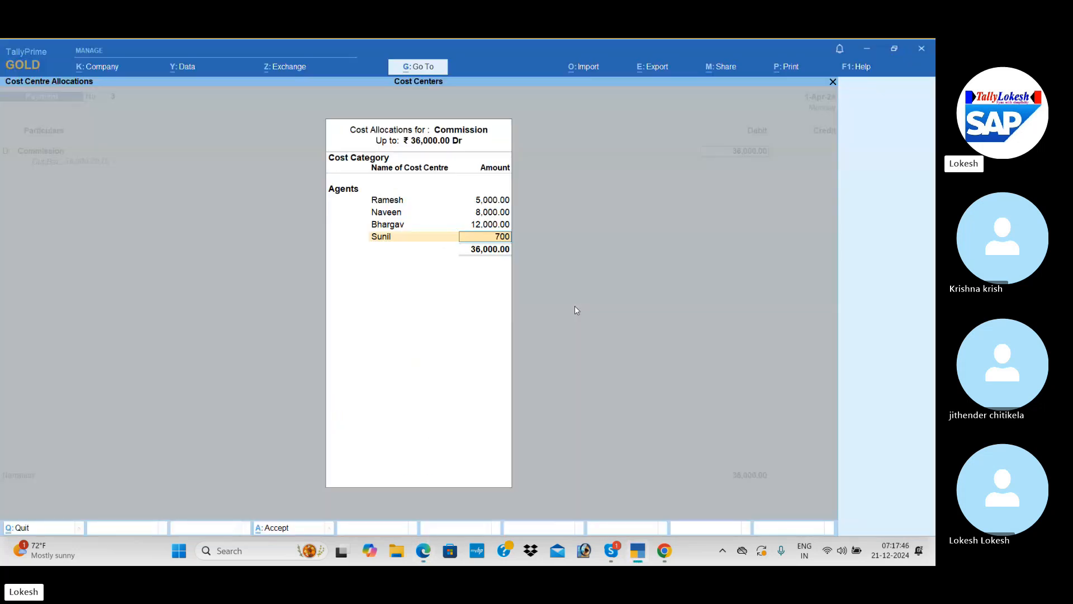
key(Return)
Allocate the remaining 4,000 of the commission to the fifth agent listed in the PDF and finish the cost allocation
key(alt+Tab)
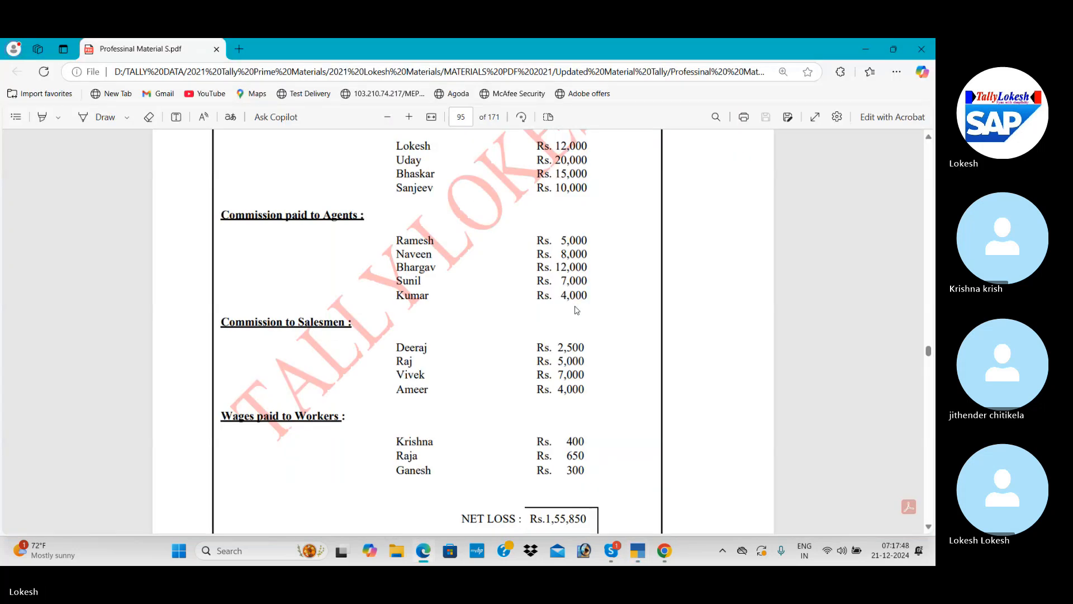
key(alt+Tab)
text(k)
key(Return)
key(Return)
key(Return)
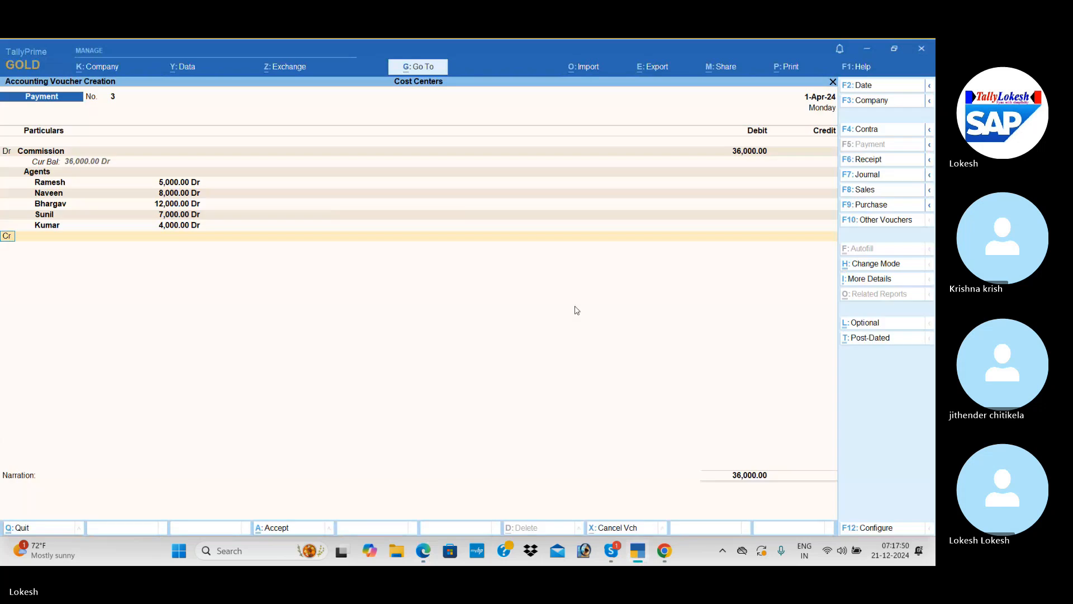
Credit Cash with 36,000 and save the agents' commission payment voucher without a narration
key(Return)
key(Down)
key(Return)
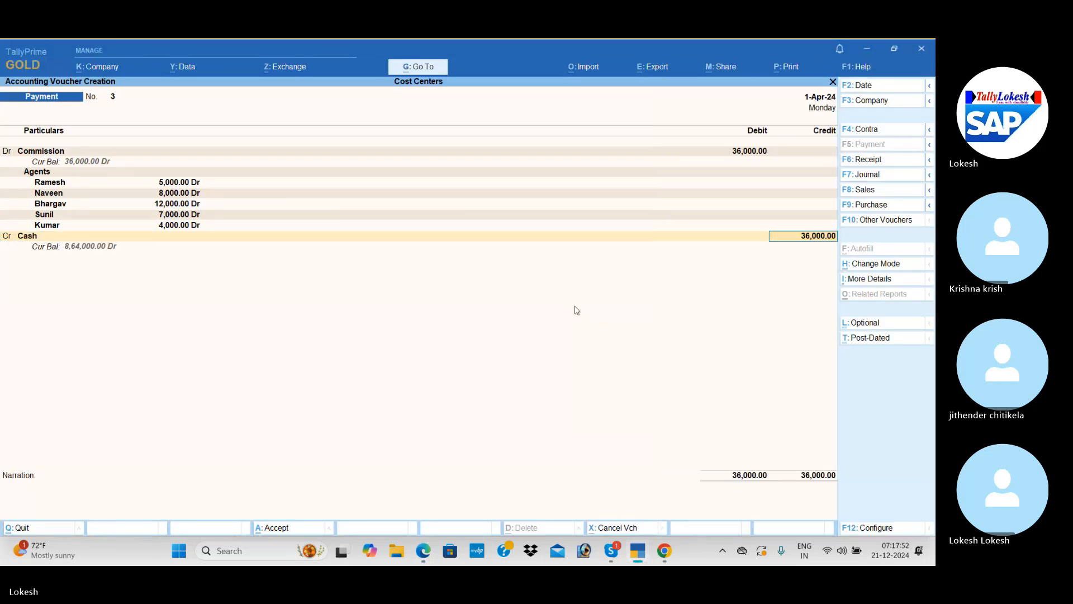
key(Return)
key(Return)
key(Return)
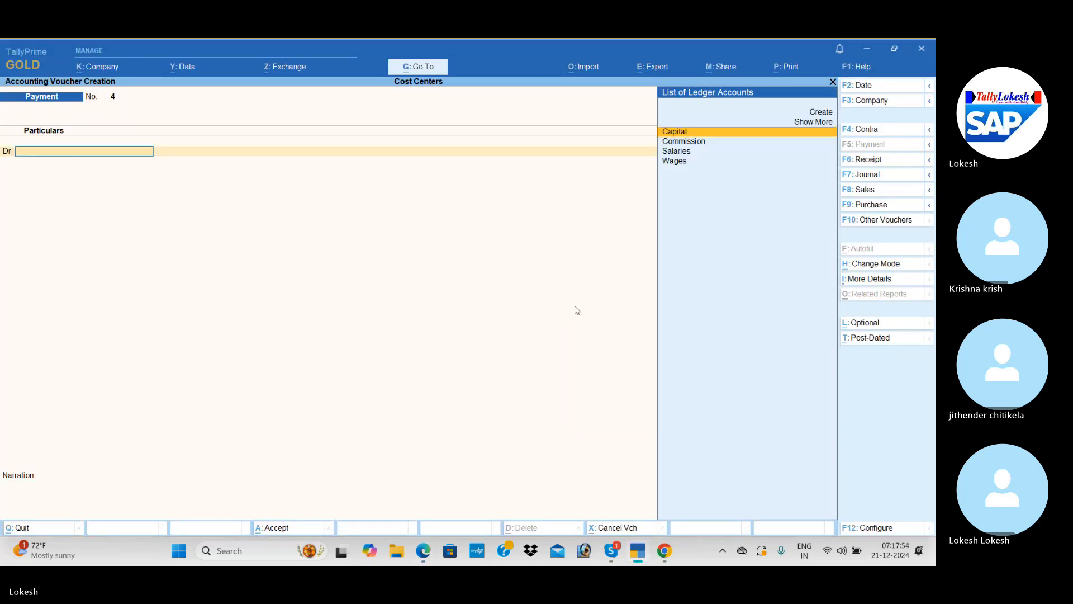
Add up the salesmen's commission in the PDF and debit Commission with 18,500 in the new payment voucher
key(alt+Tab)
key(alt+Tab)
text(com)
key(Return)
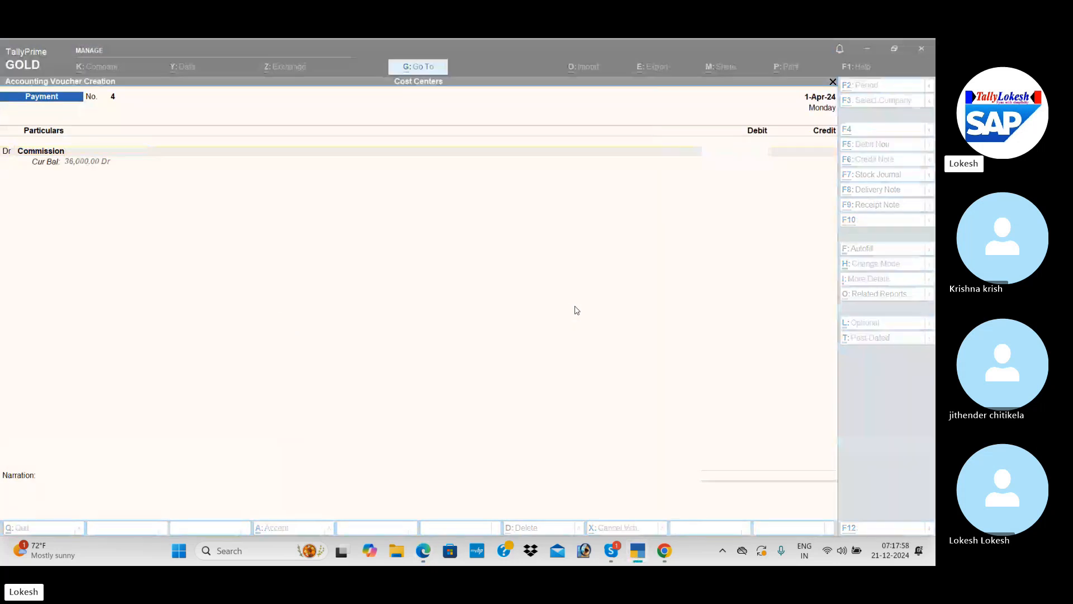
key(alt+Tab)
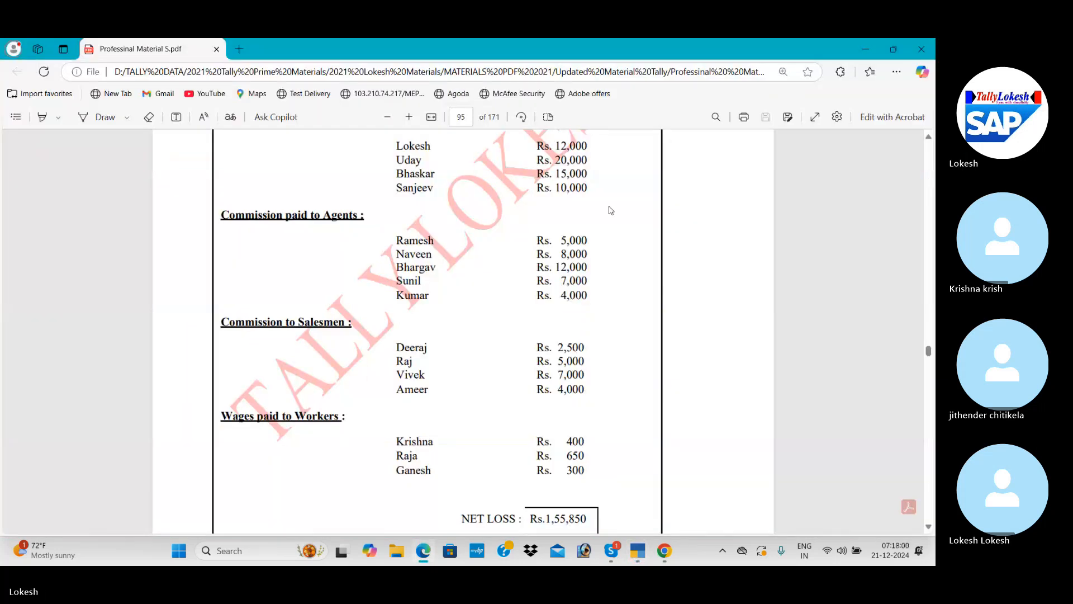
scroll(677, 350, down, 3)
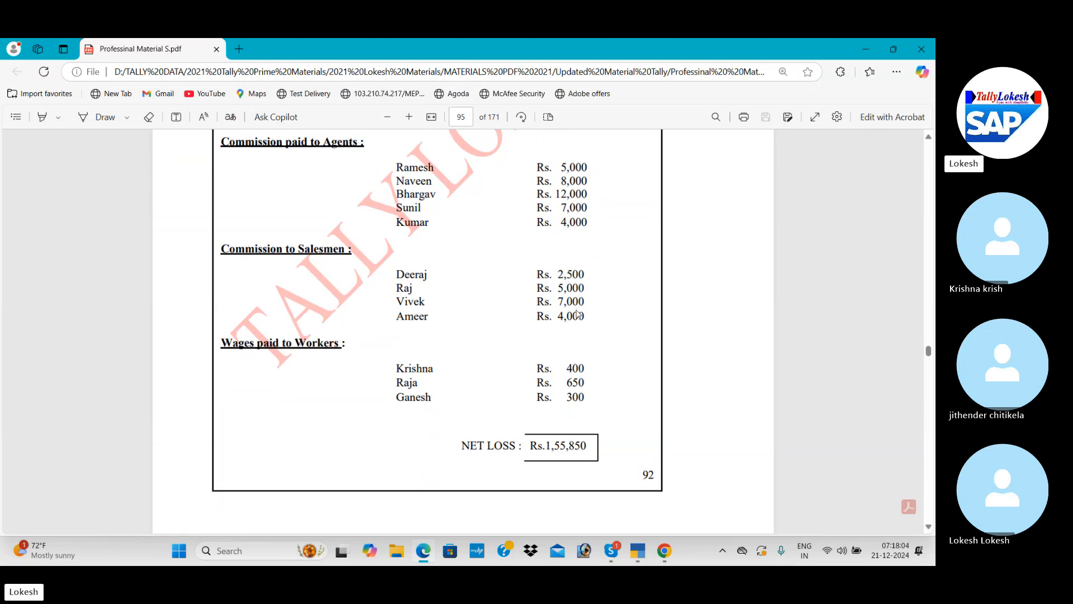
key(alt+Tab)
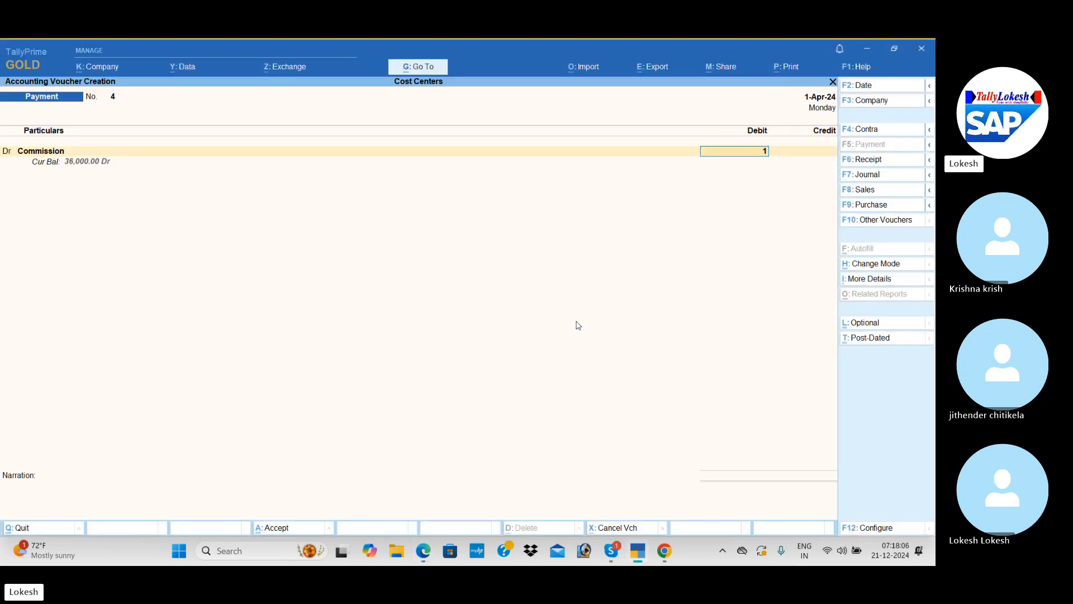
text(500)
key(Return)
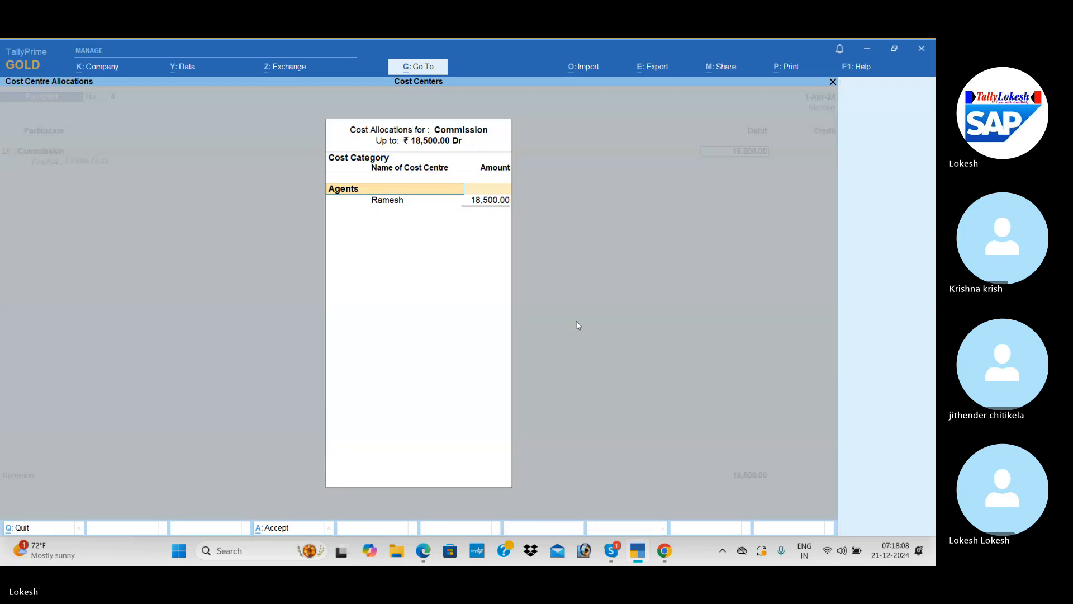
Set Salesmen as the cost category and allocate 2,500 of the commission to the first salesman listed in the PDF
key(alt+Tab)
key(alt+Tab)
text(s)
key(Return)
key(alt+Tab)
key(alt+Tab)
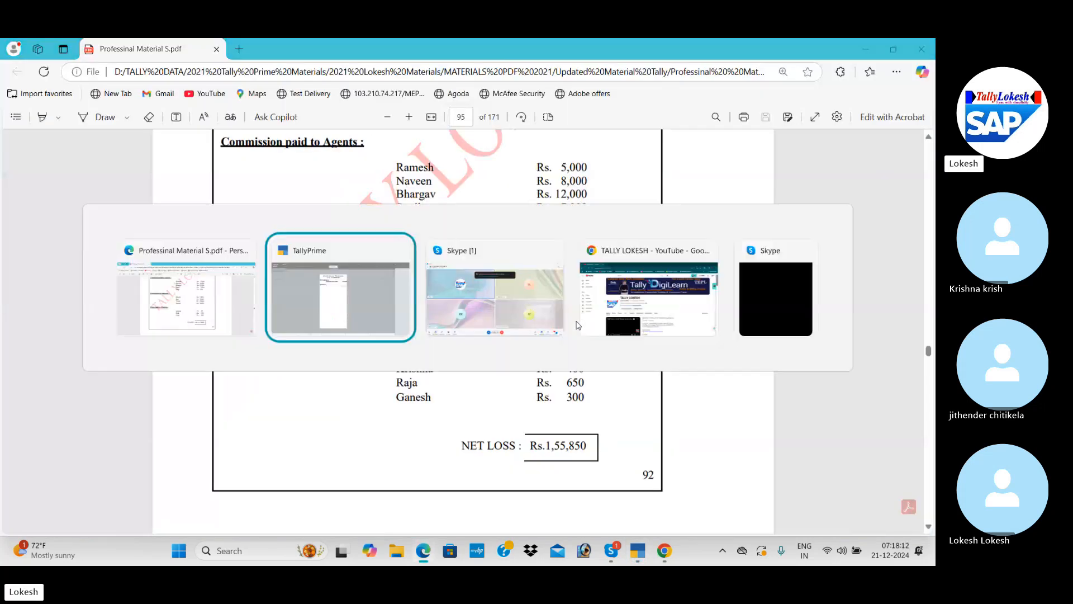
text(d)
key(Return)
key(alt+Tab)
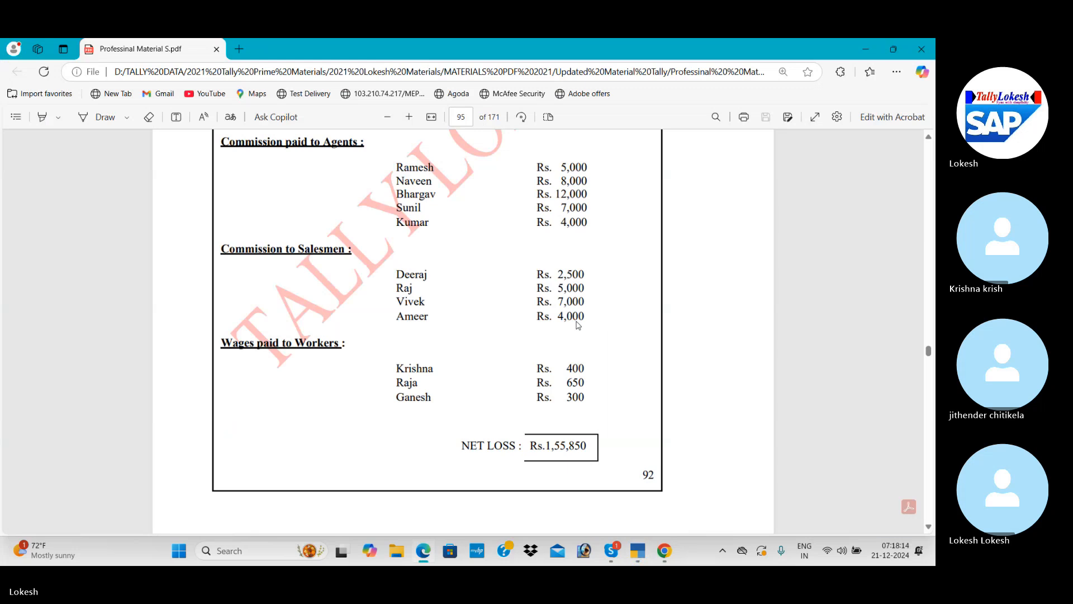
key(alt+Tab)
text(2500)
key(Return)
Allocate 5,000 of the commission to the second salesman listed in the PDF
key(alt+Tab)
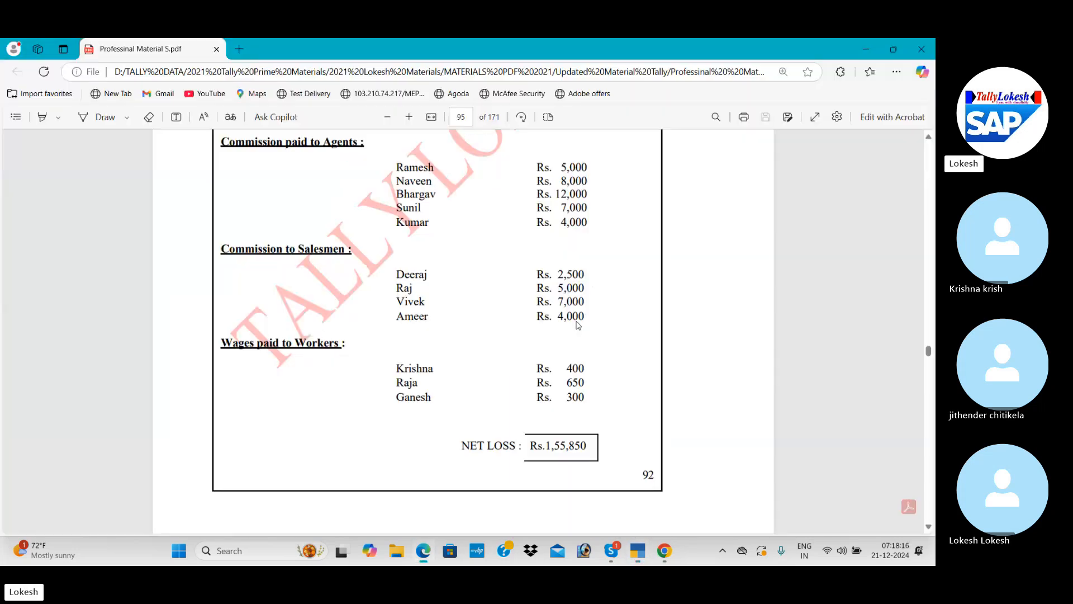
key(alt+Tab)
text(r)
key(Return)
key(alt+Tab)
key(alt+Tab)
text(5000)
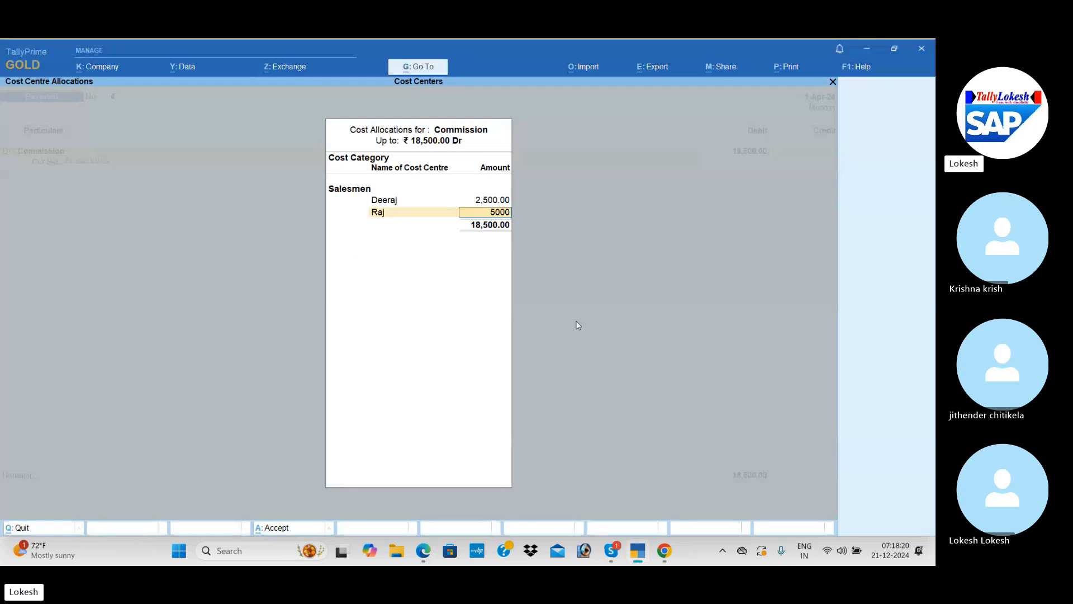
key(Return)
Allocate 7,000 of the commission to the third salesman listed in the PDF
key(alt+Tab)
key(alt+Tab)
text(v)
key(Return)
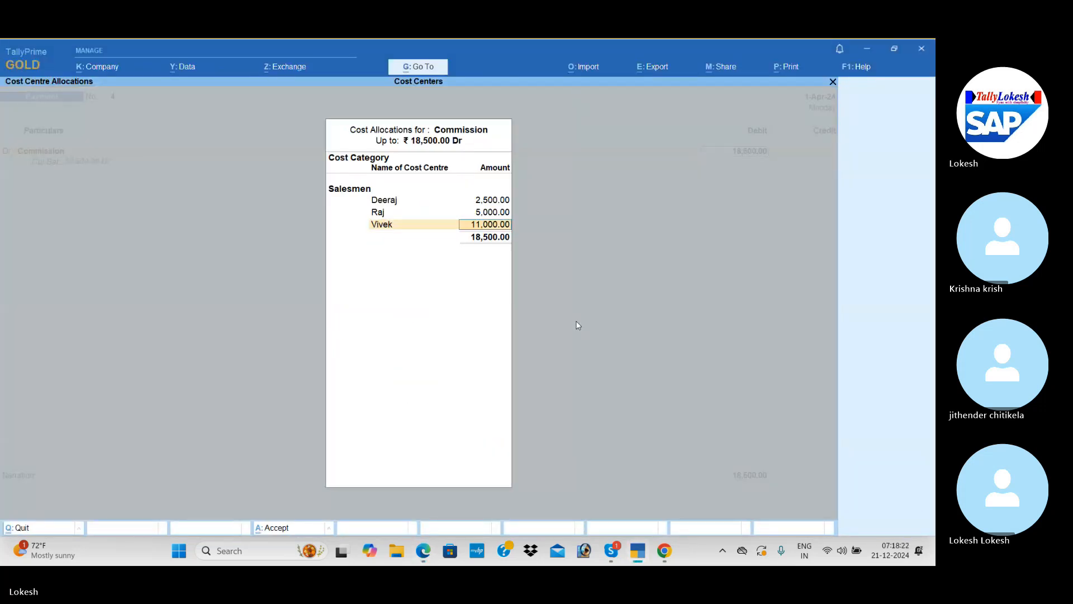
key(alt+Tab)
key(alt+Tab)
text(7000)
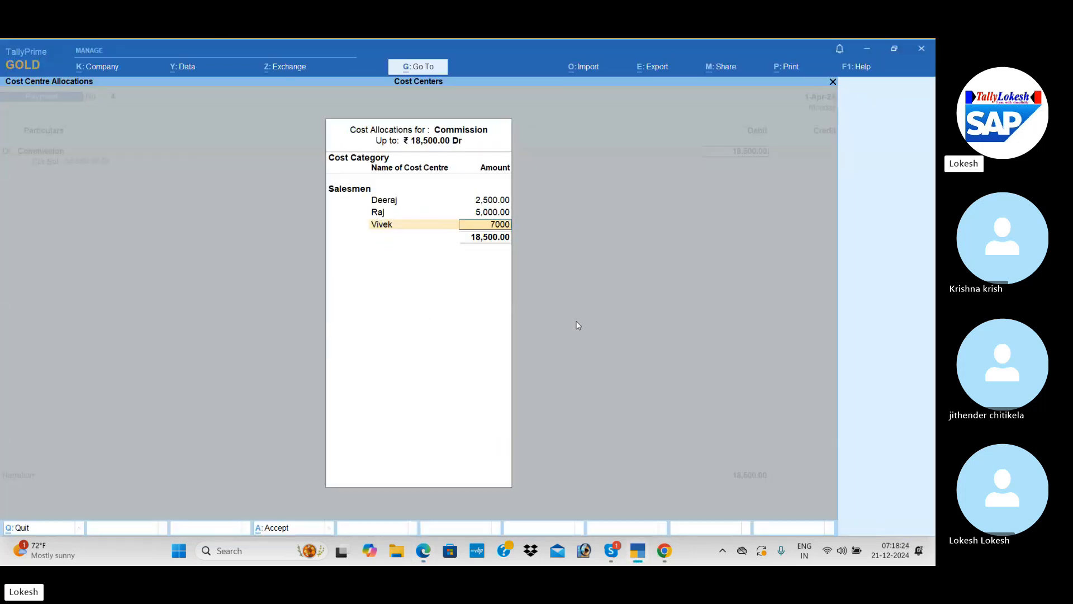
key(Return)
Allocate the remaining 4,000 of the commission to the fourth salesman listed in the PDF
key(alt+Tab)
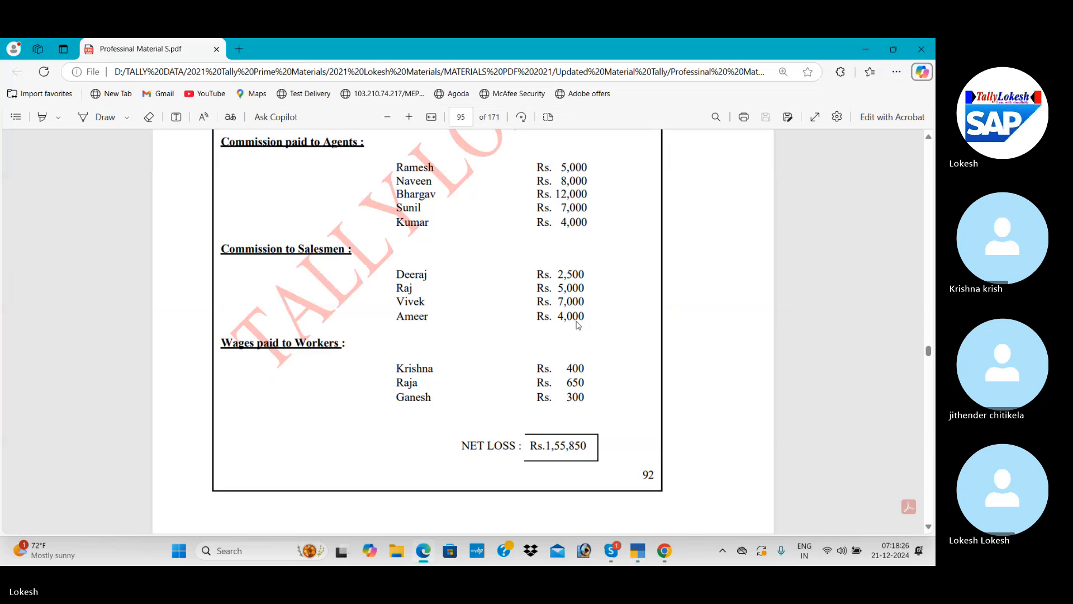
key(alt+Tab)
text(am)
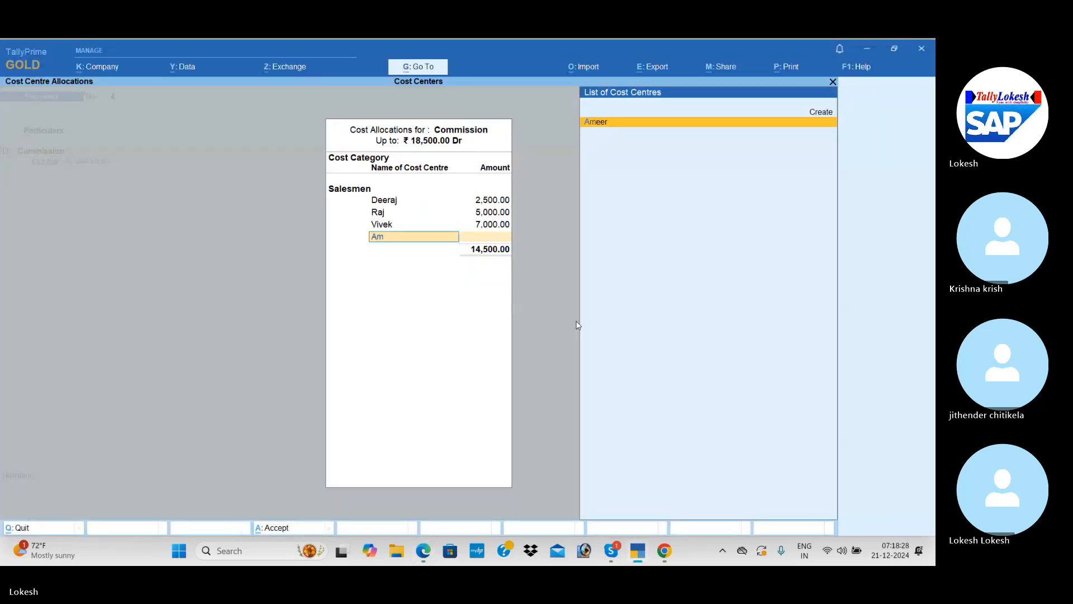
key(Return)
key(Return)
key(Return)
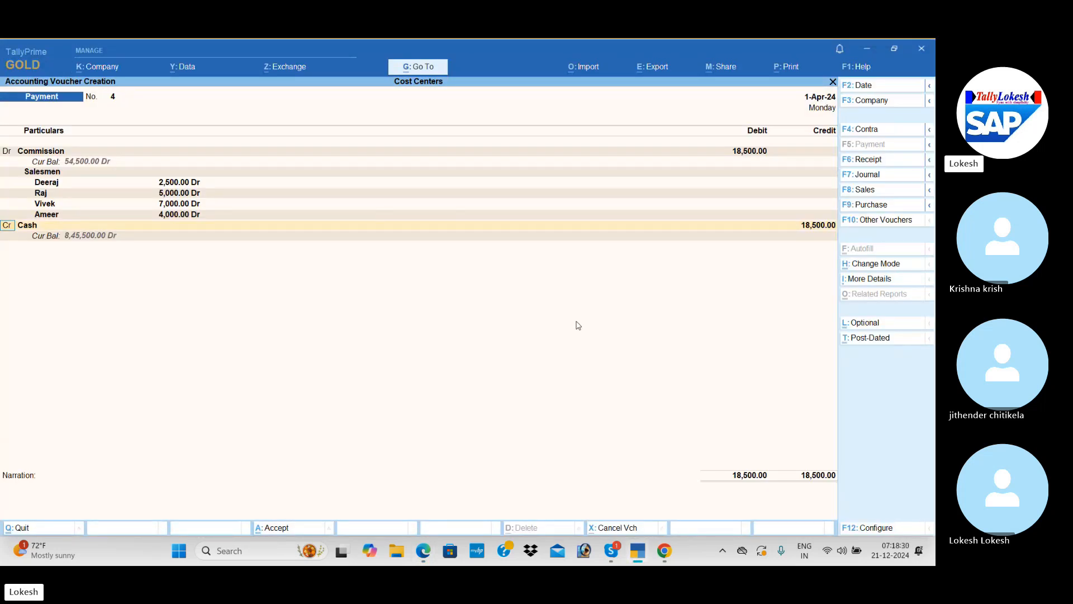
Complete the Cash credit of 18,500 and save the salesmen's commission payment voucher without a narration
key(Return)
key(Return)
key(Return)
key(Return)
key(Return)
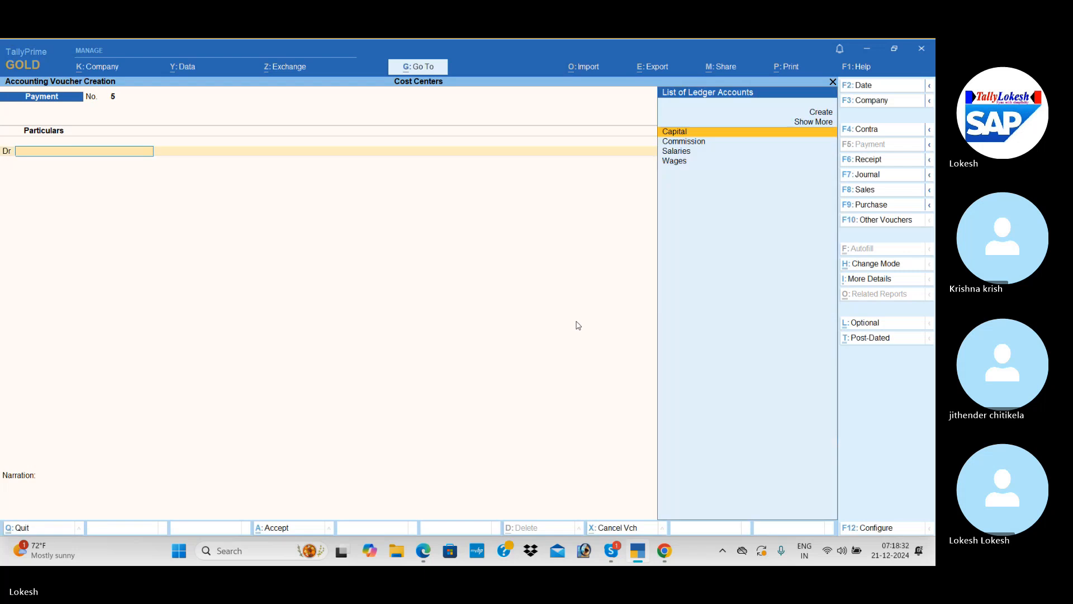
Add up the workers' wages in the PDF and debit Wages with 1,350 in the new payment voucher
key(alt+Tab)
key(alt+Tab)
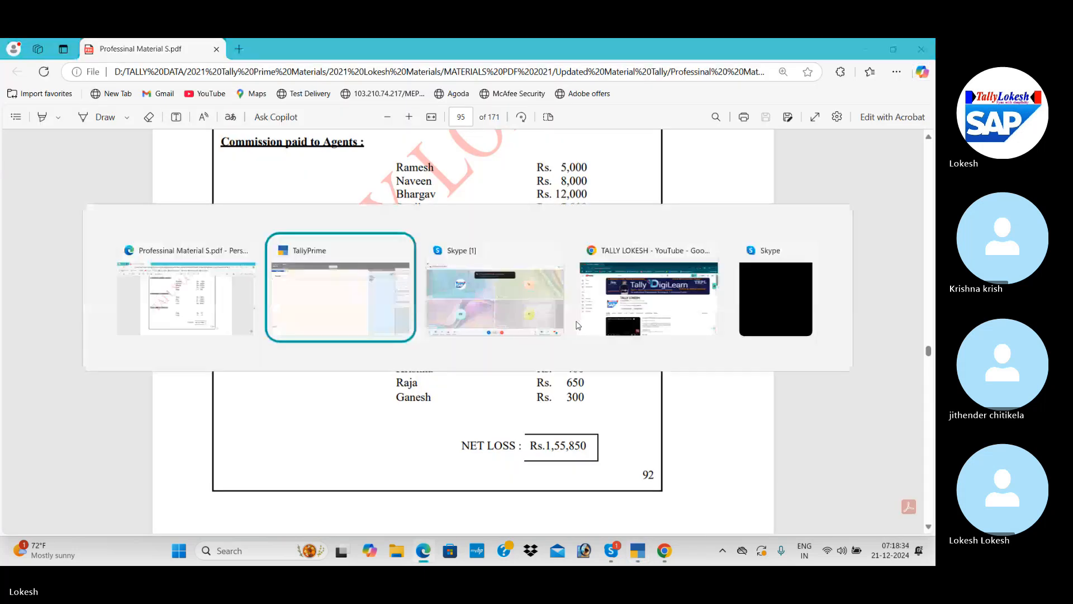
text(W)
key(Return)
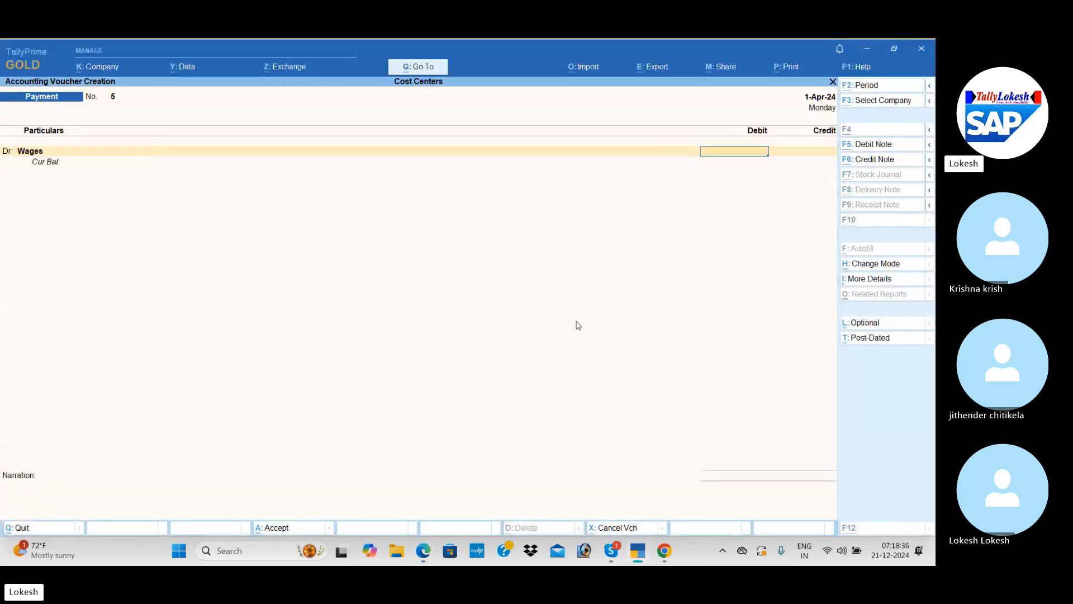
key(alt+Tab)
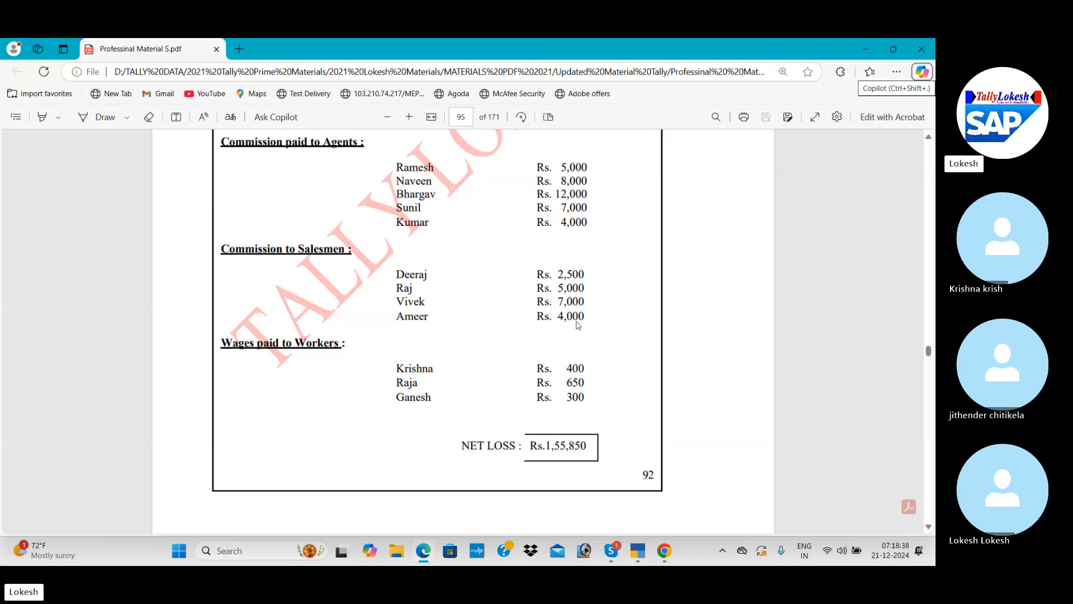
key(alt+Tab)
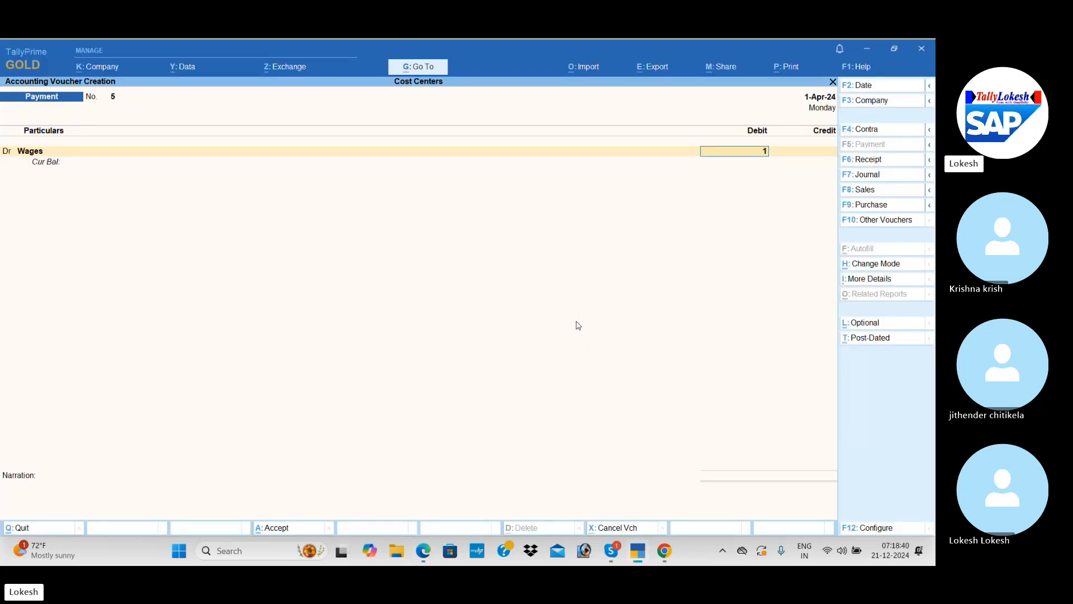
text(1,350)
key(Return)
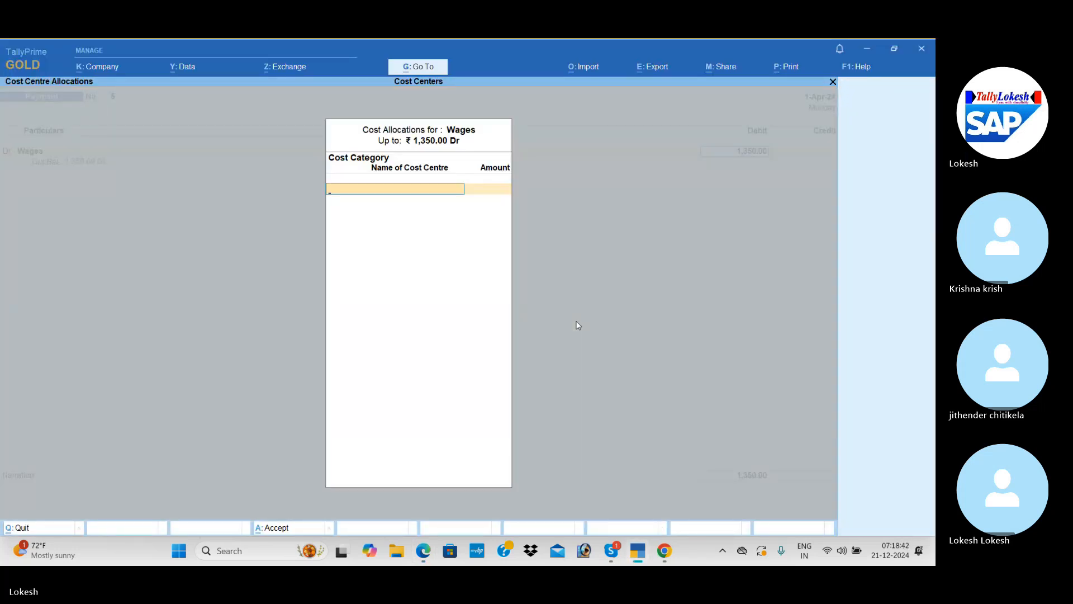
Choose the Workers cost category for the wages and allocate 400 to the first worker listed in the PDF
key(alt+Tab)
key(alt+Tab)
text(w)
key(Return)
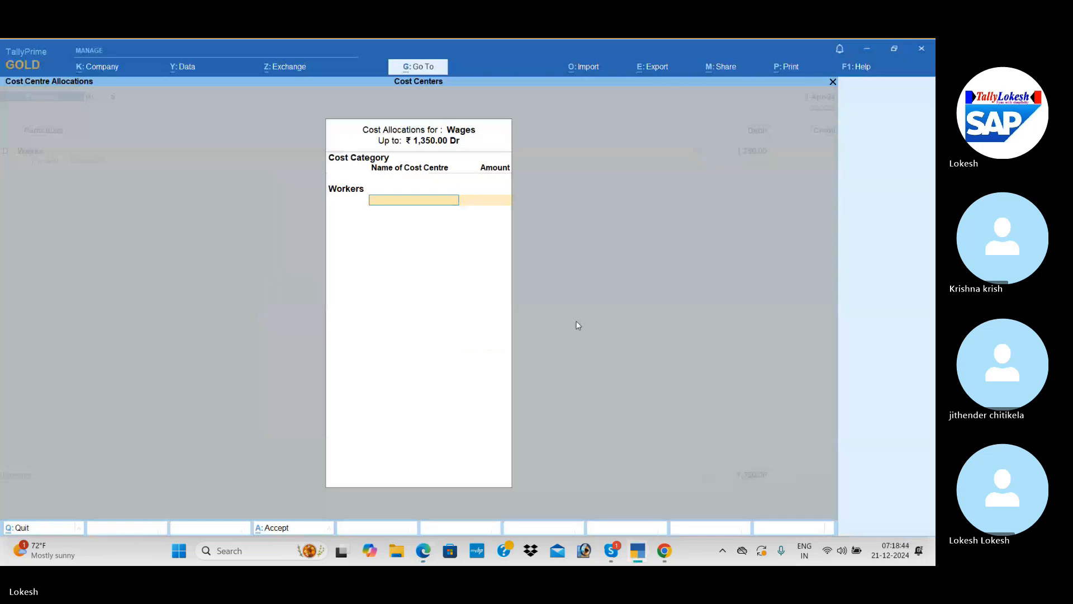
key(alt+Tab)
key(alt+Tab)
text(Kr)
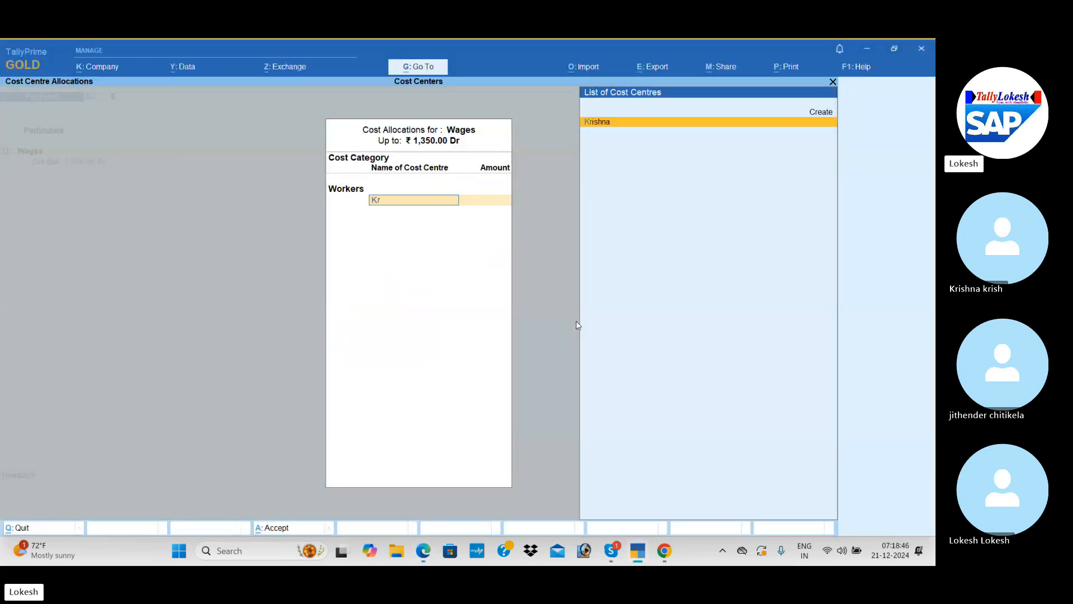
key(Return)
key(alt+Tab)
key(alt+Tab)
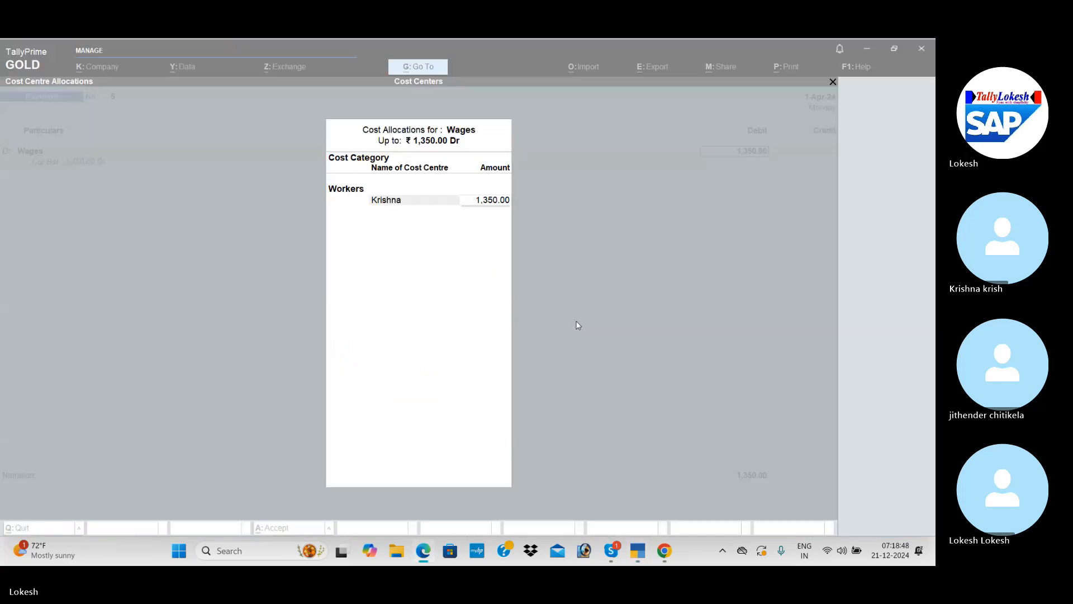
text(400)
key(Return)
Allocate 650 of the wages to the second worker listed in the PDF
key(alt+Tab)
key(alt+Tab)
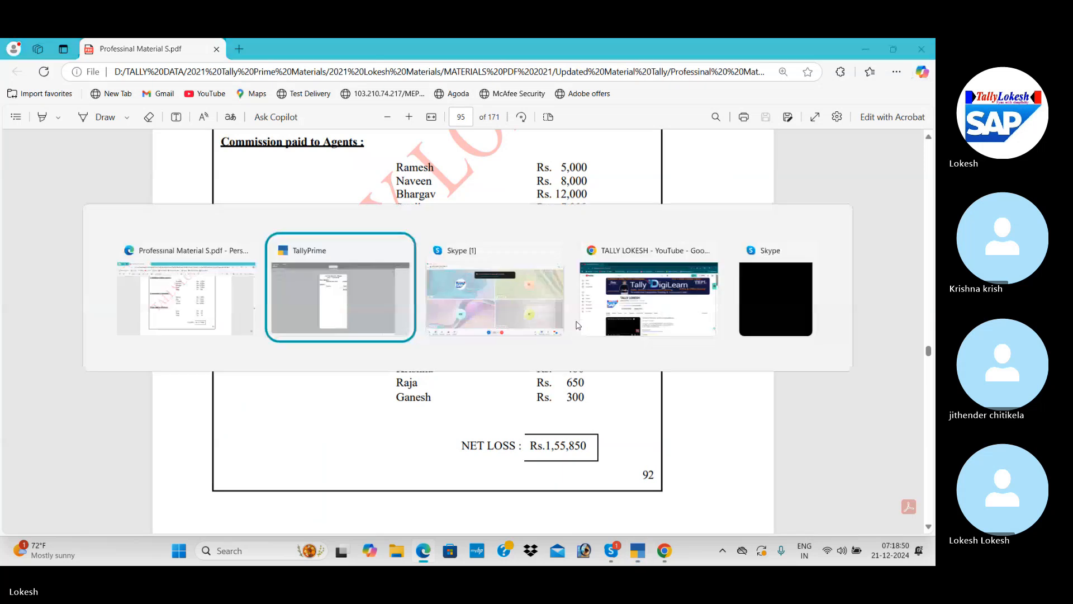
text(Ra)
key(Return)
key(alt+Tab)
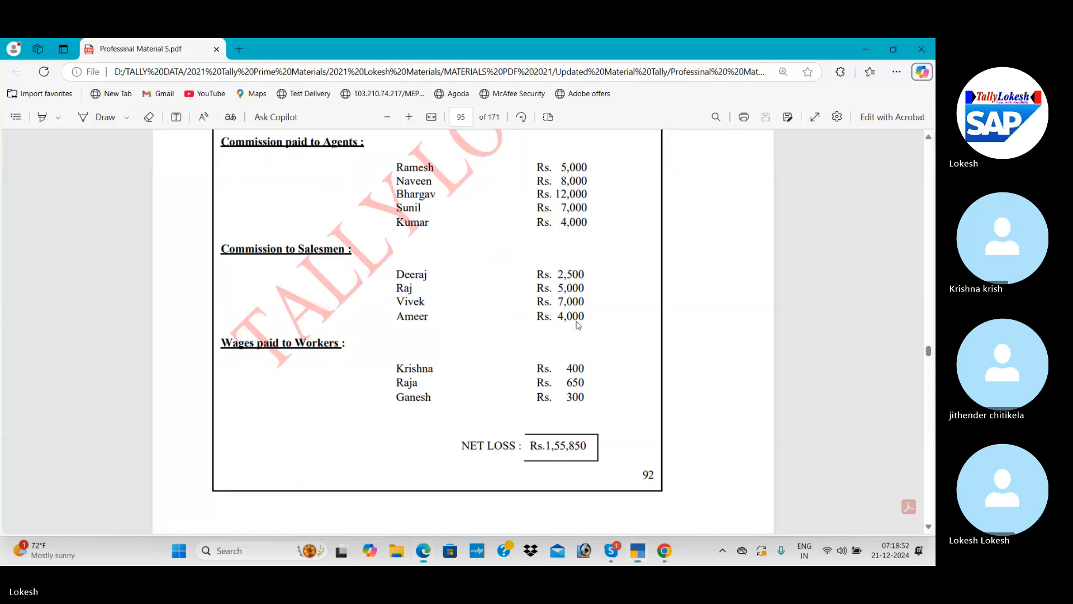
key(alt+Tab)
text(650)
key(Return)
Allocate the remaining 300 of the wages to the third worker listed in the PDF and finish the cost allocations
key(alt+Tab)
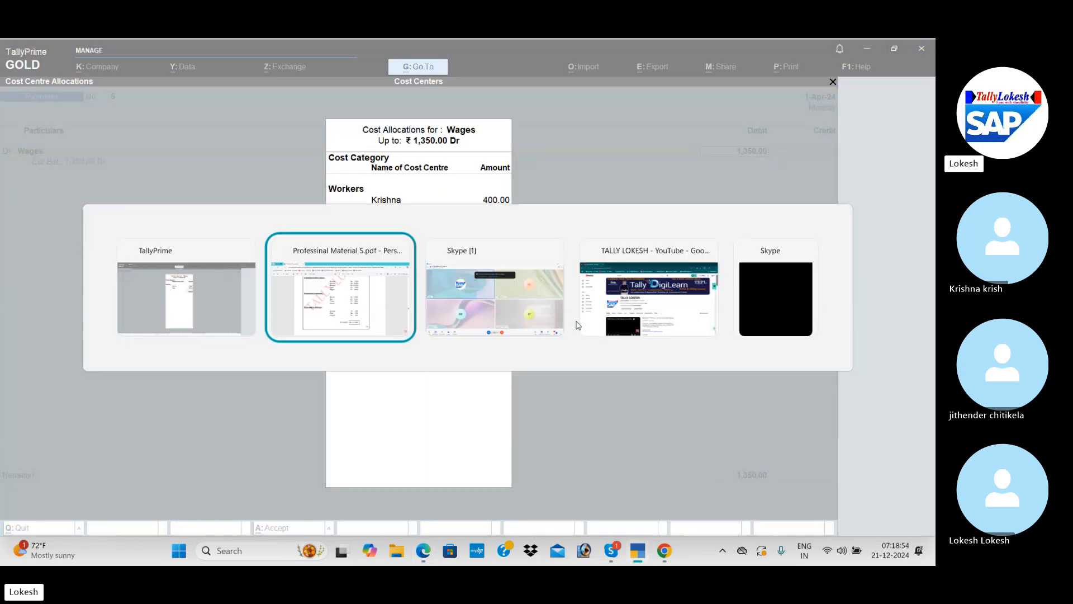
text(Ga)
key(Return)
key(Return)
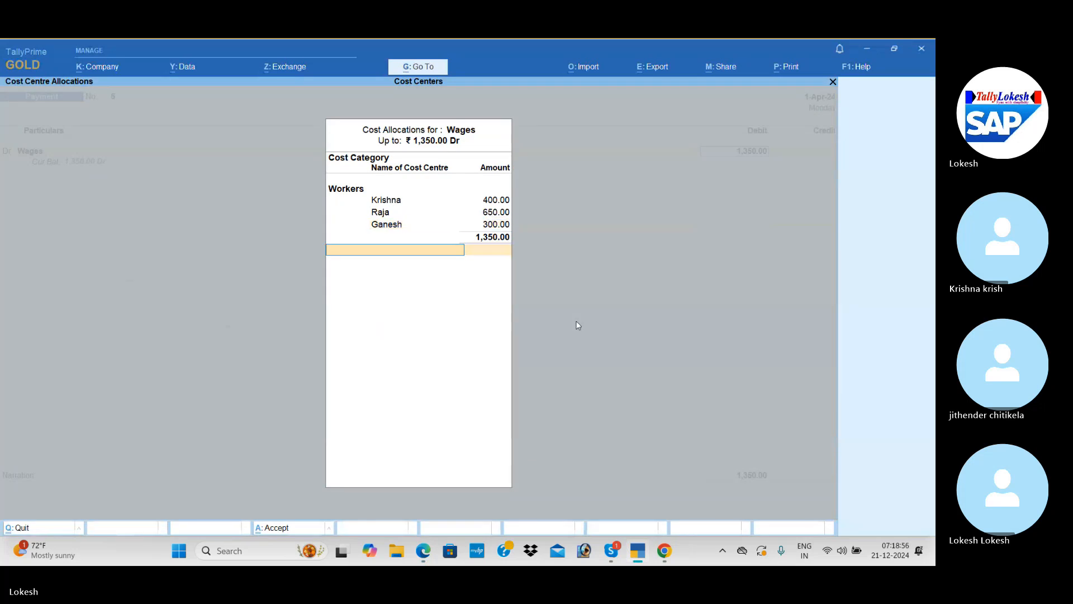
key(Return)
key(Return)
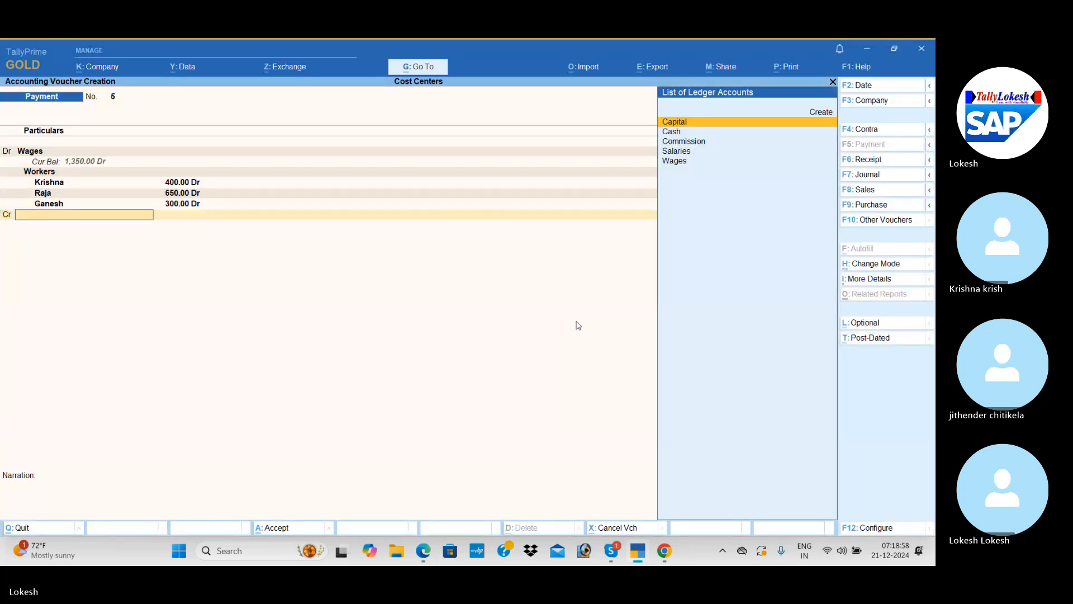
Credit Cash with 1,350, save the workers' wages payment voucher without a narration, and leave voucher creation
key(Down)
key(Return)
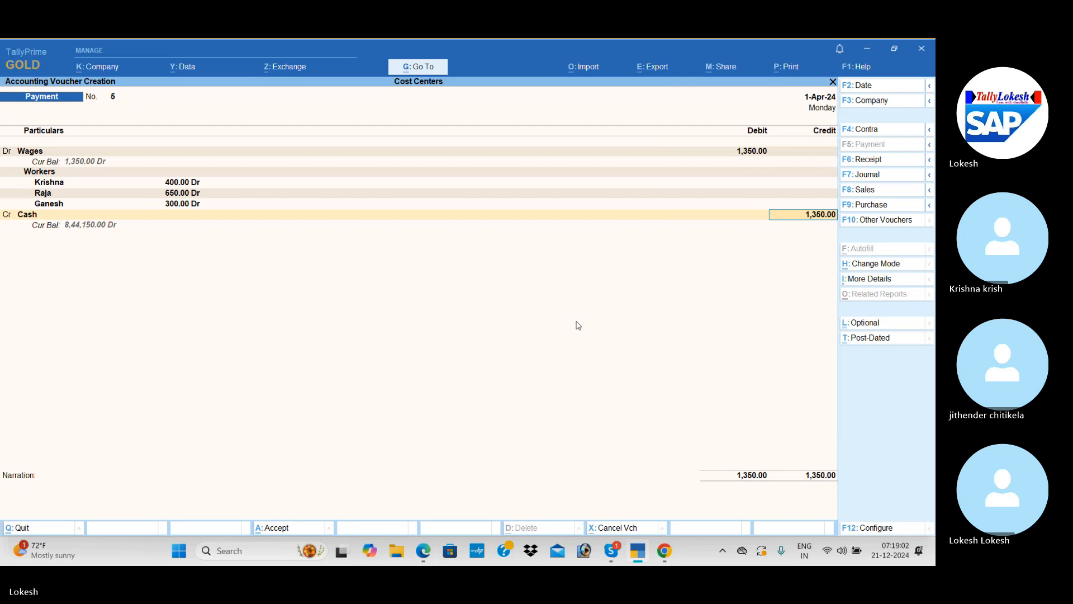
key(Return)
key(Return)
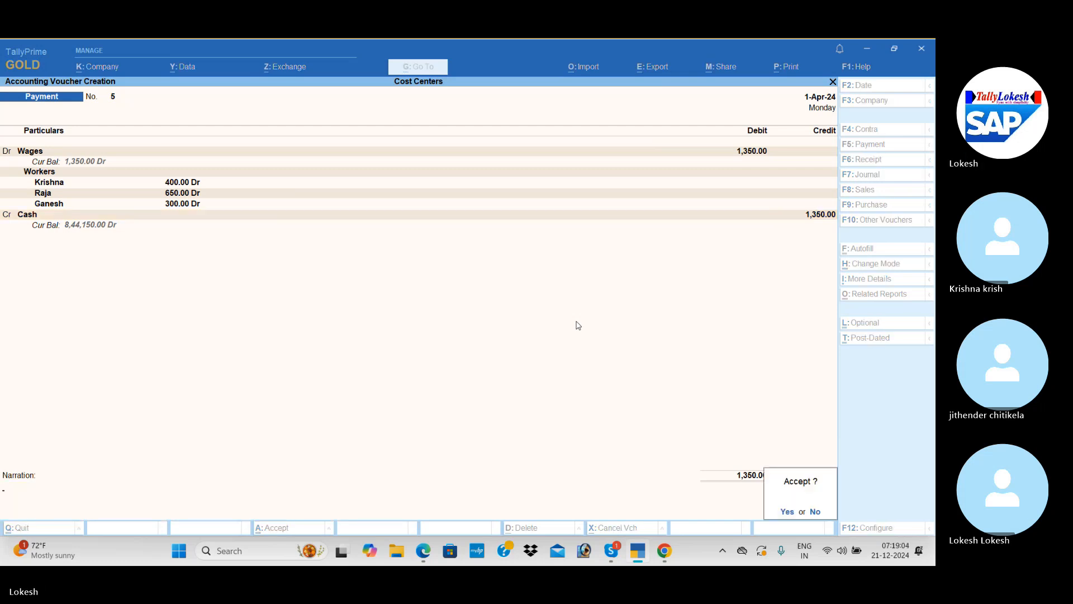
key(Return)
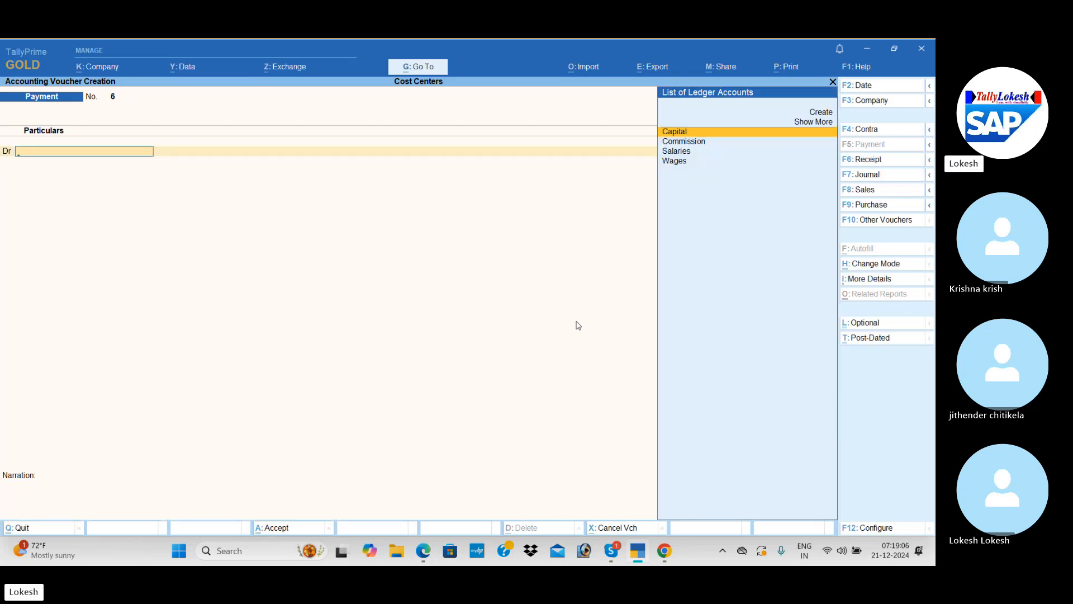
key(Escape)
key(Return)
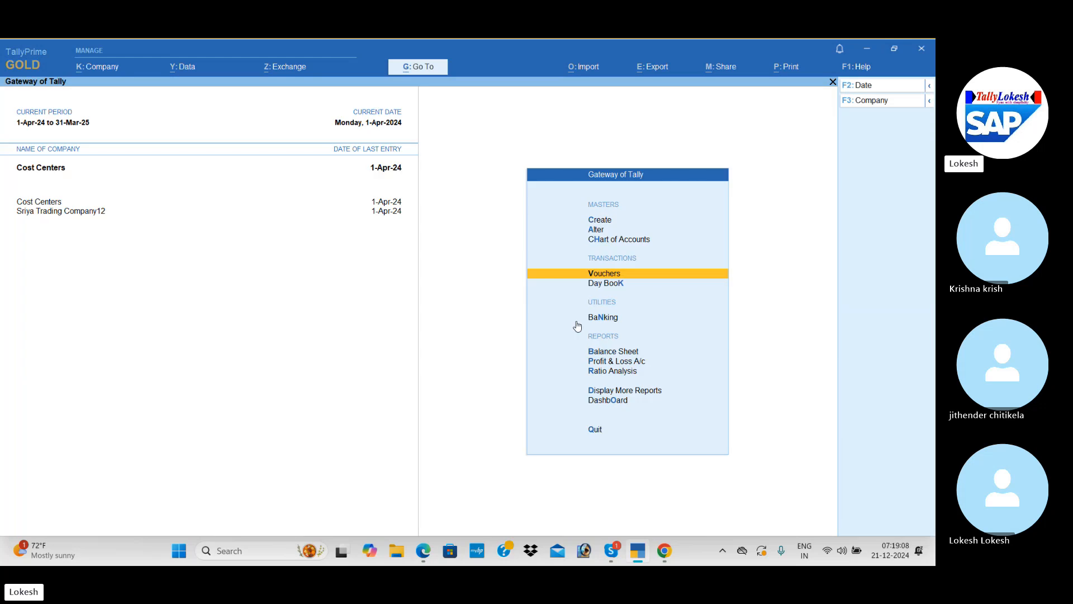
Review the vouchers recorded in the Day Book for 1-Apr-24
key(Down)
key(Return)
key(Down)
key(Down)
key(Down)
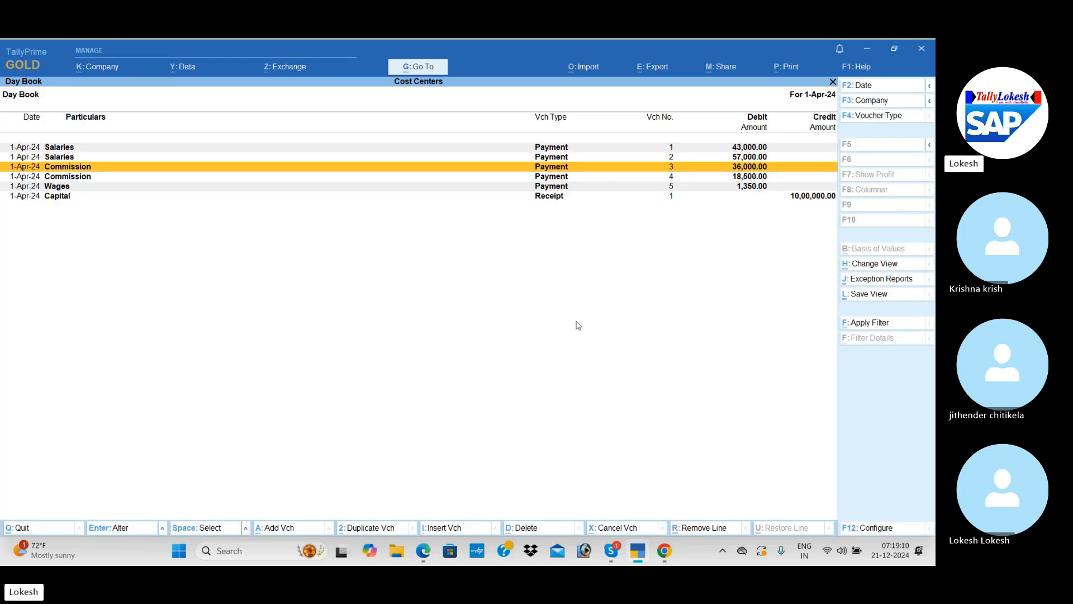
key(Escape)
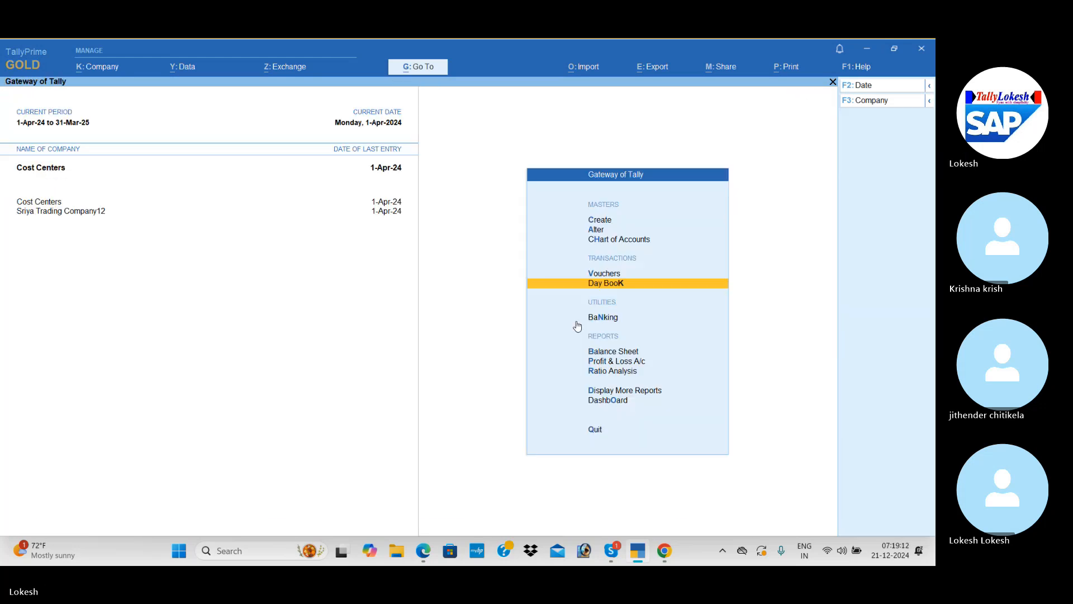
Examine the detailed Profit & Loss A/c and compare its net loss with the figure in the PDF
key(Down)
key(Down)
key(Down)
key(Return)
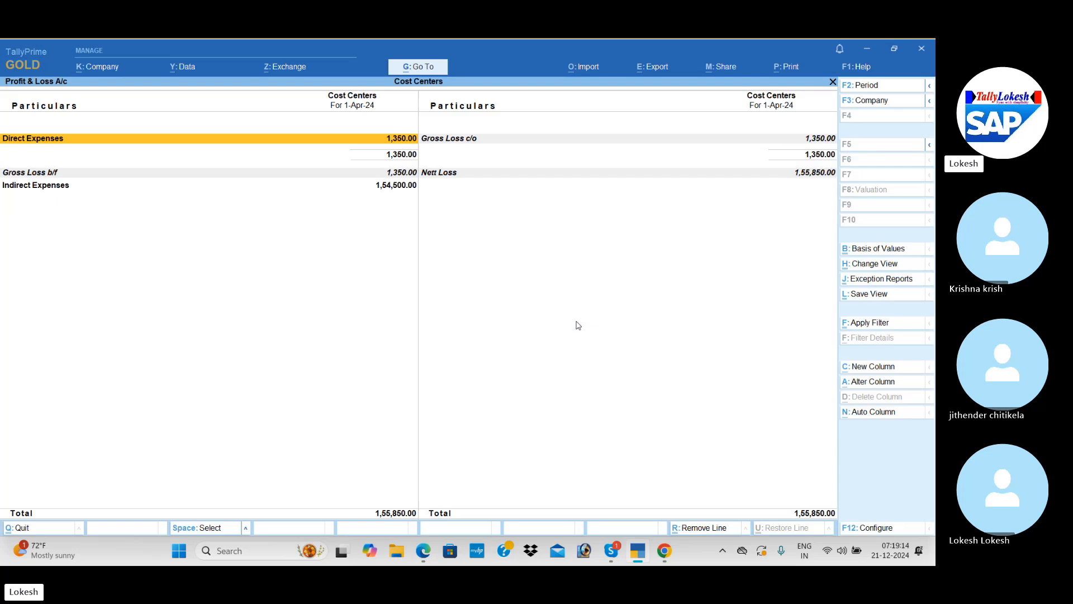
key(alt+F5)
key(Right)
key(Down)
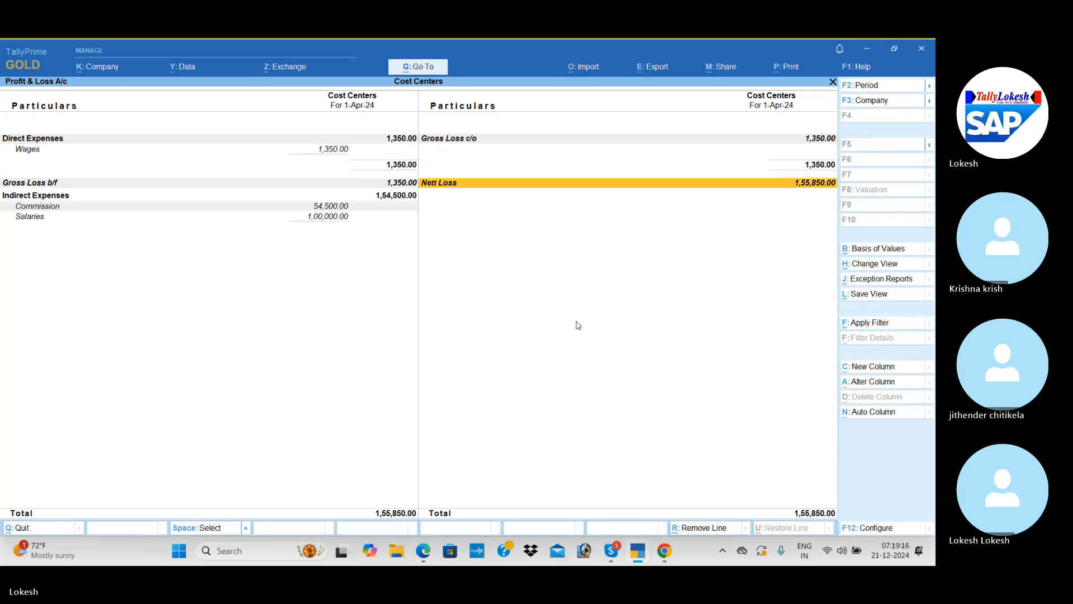
key(alt+Tab)
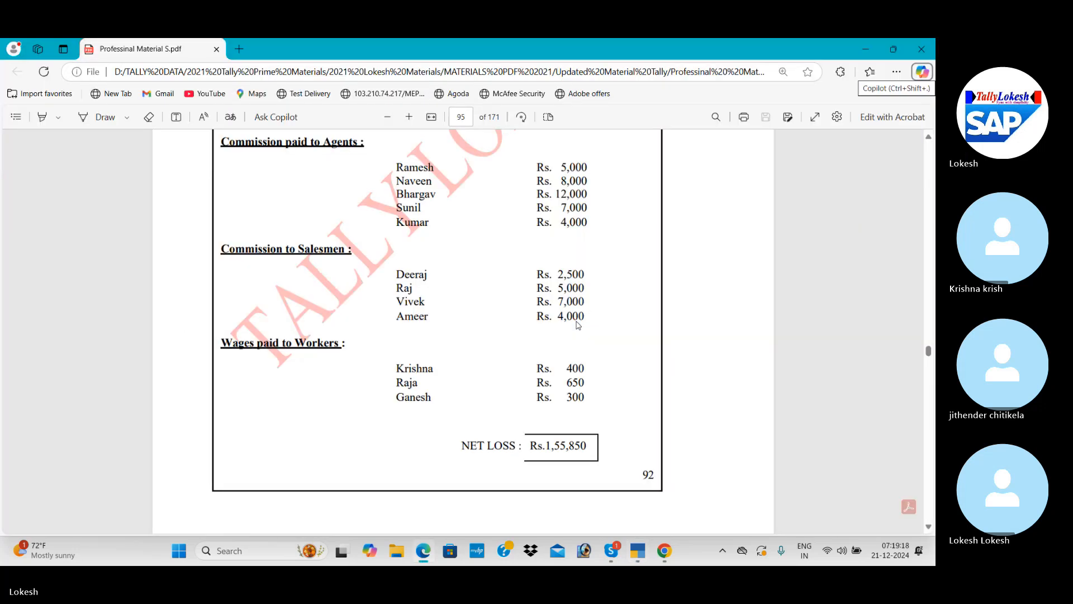
key(alt+Tab)
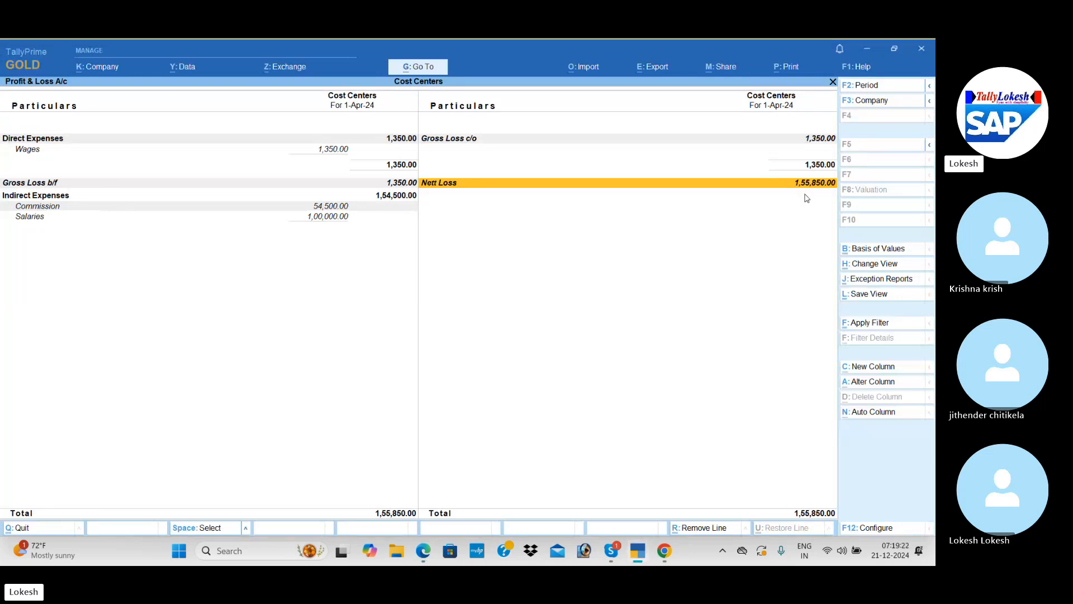
key(Escape)
Look through the tiles on the company Dashboard
key(Down)
key(Down)
key(Down)
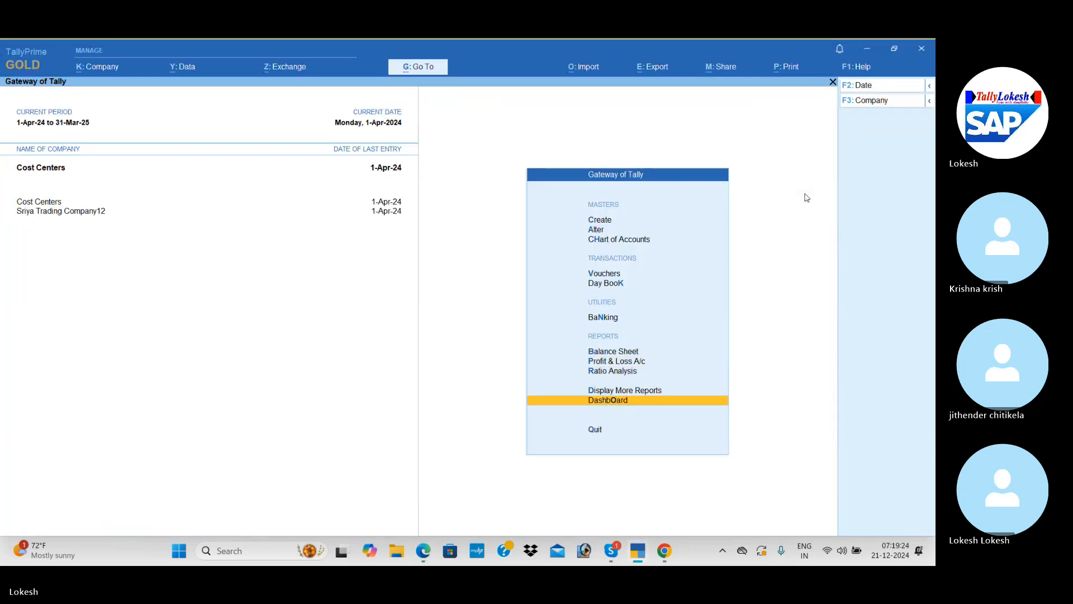
key(Return)
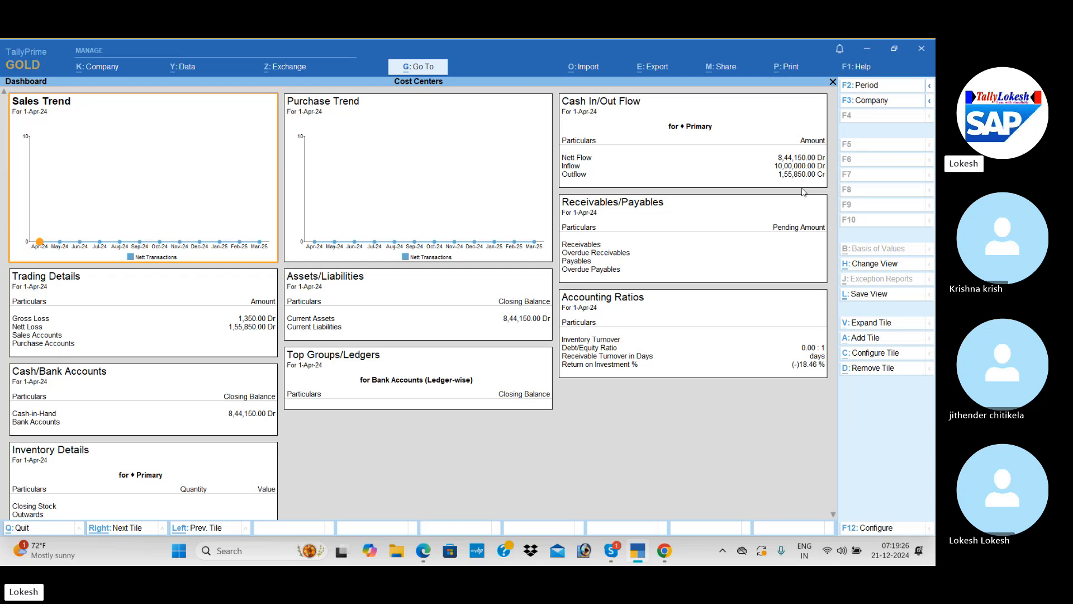
click(834, 516)
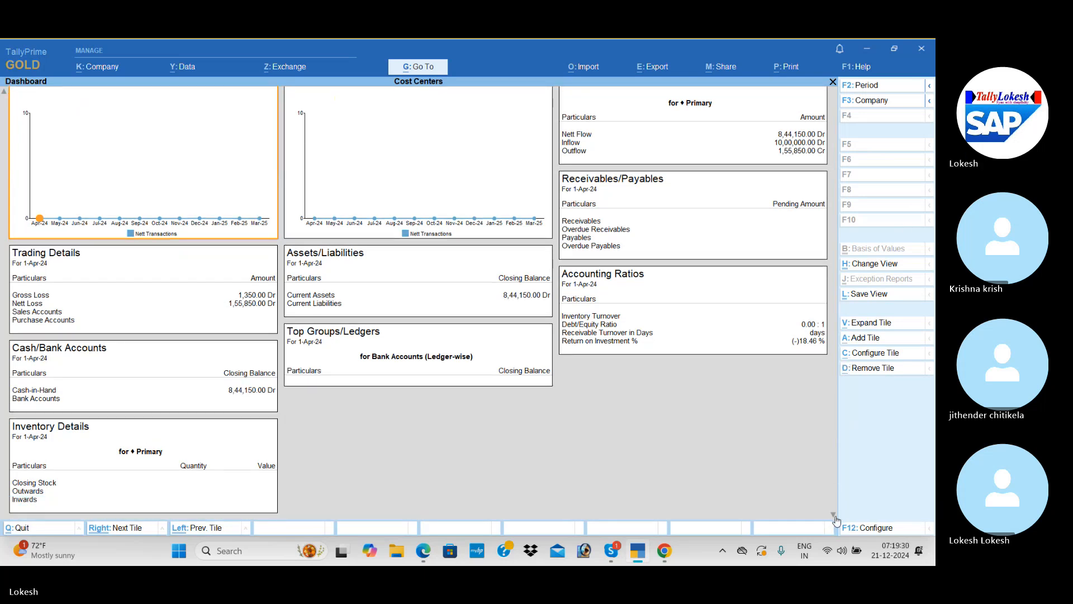
key(Escape)
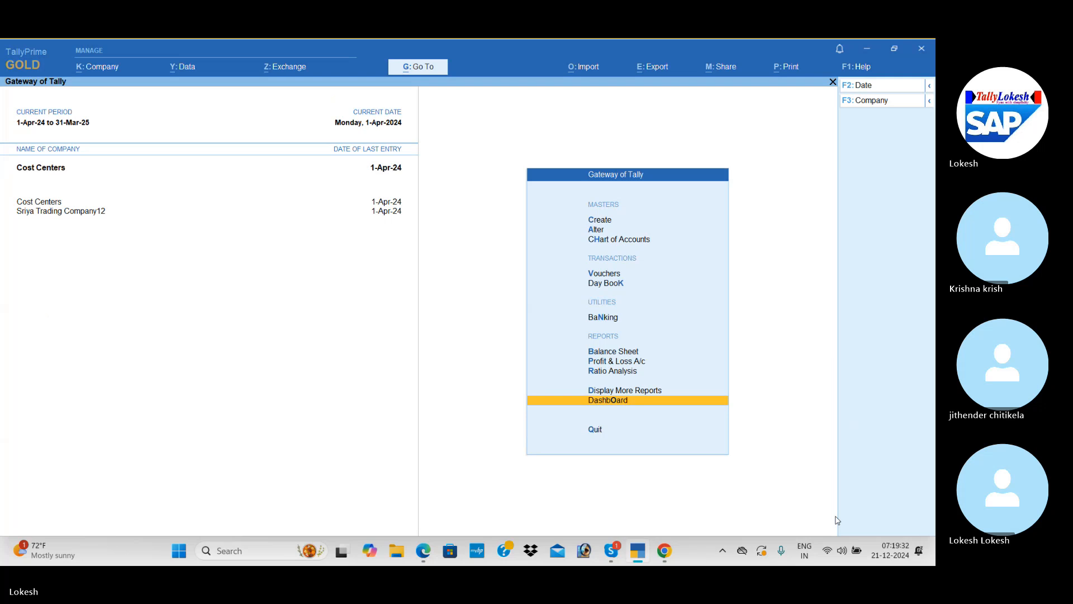
View the Trial Balance with its groups expanded to detailed ledgers
key(Up)
key(Return)
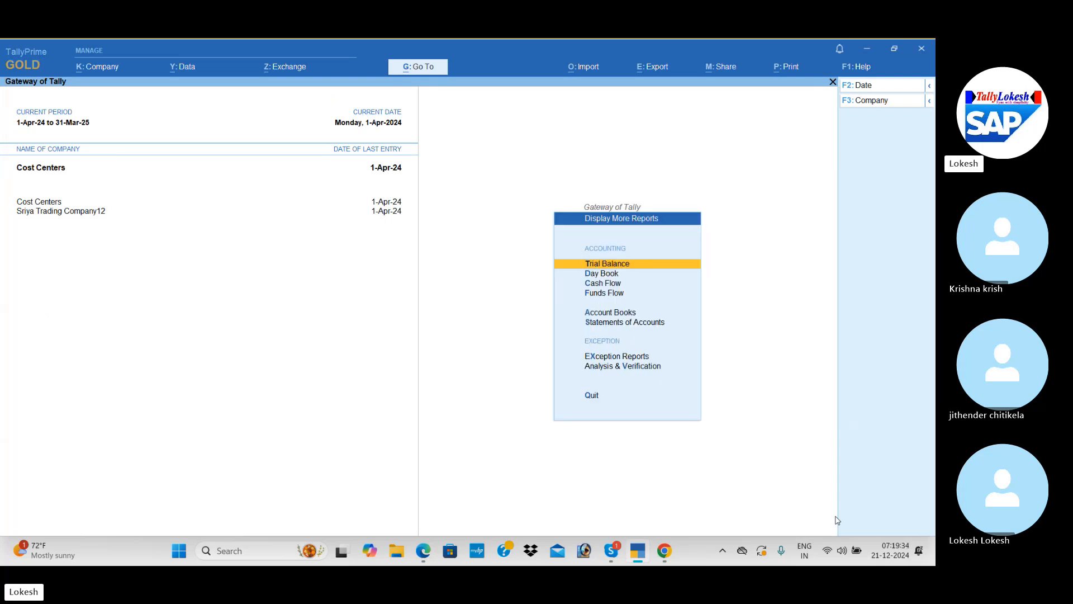
key(Return)
key(alt+F5)
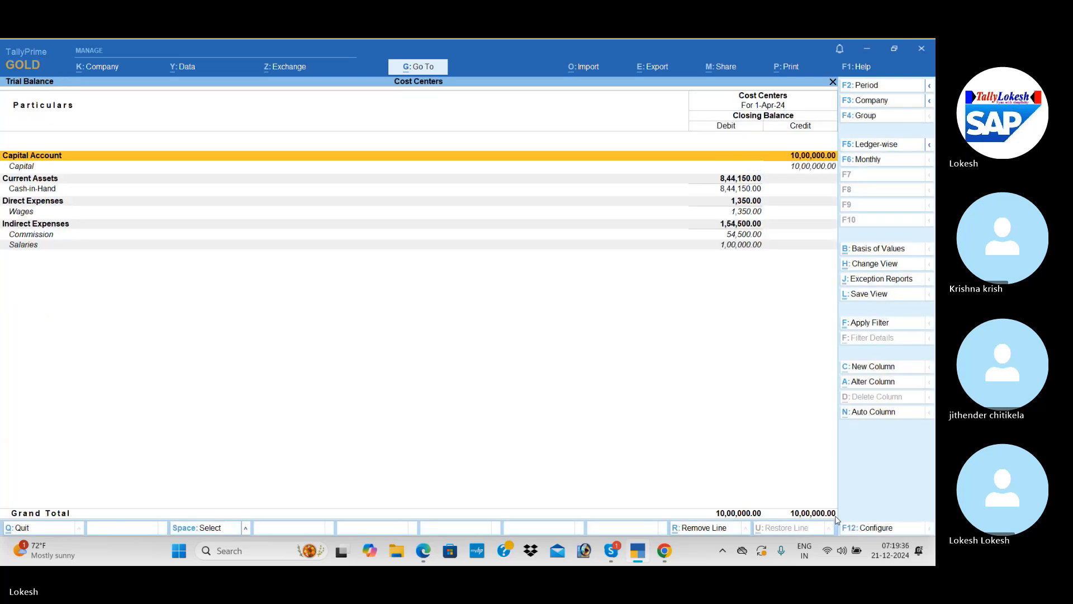
key(Escape)
View the Payment Register among the account books
key(Down)
key(Down)
key(Down)
key(Down)
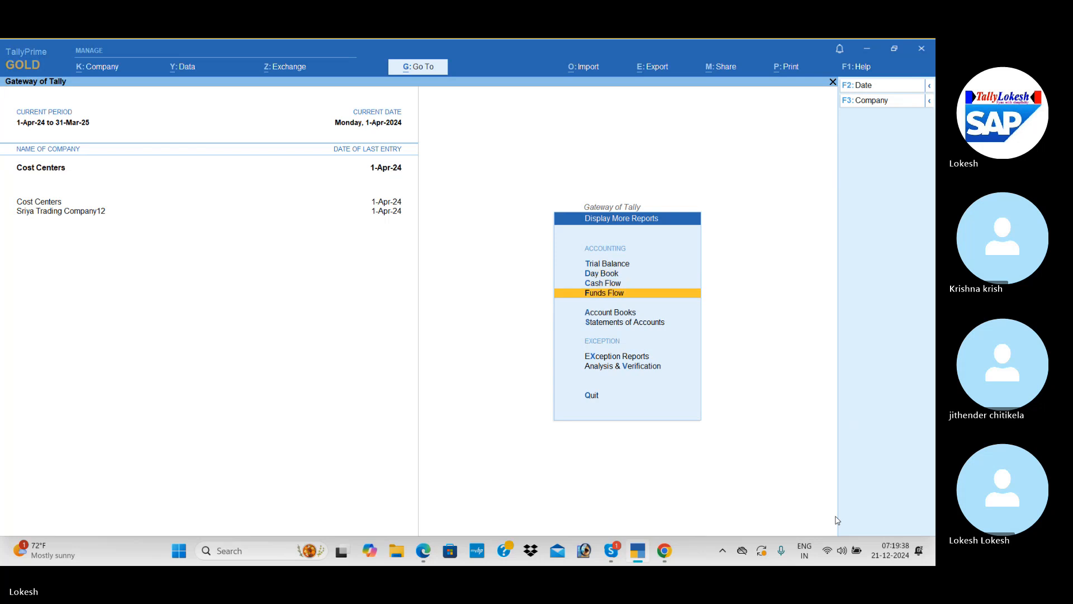
key(Return)
key(Down)
key(Down)
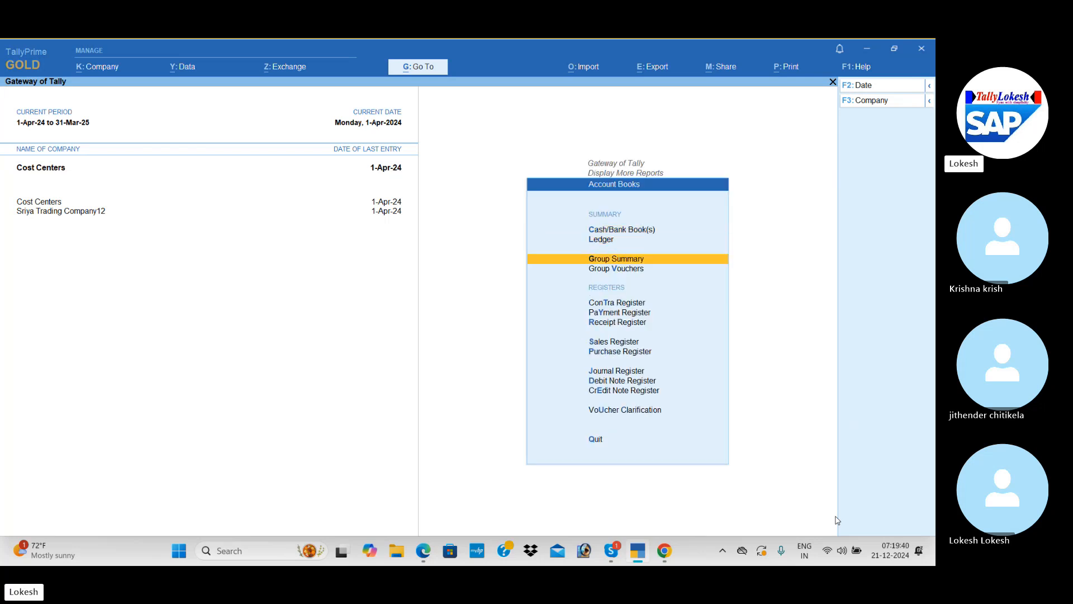
key(Down)
key(Down)
key(Down)
key(Down)
key(Down)
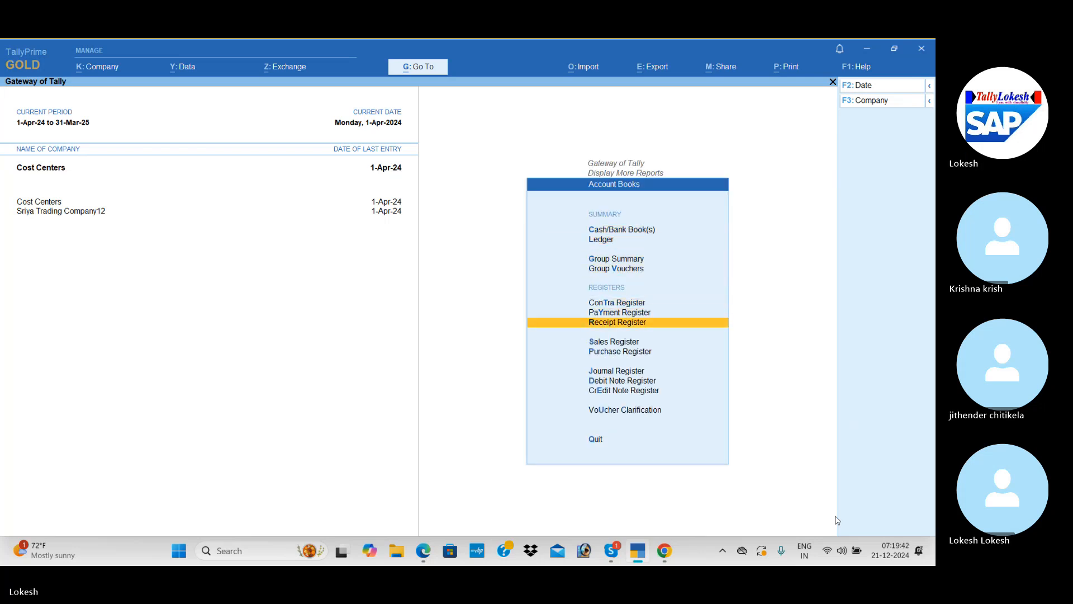
key(Up)
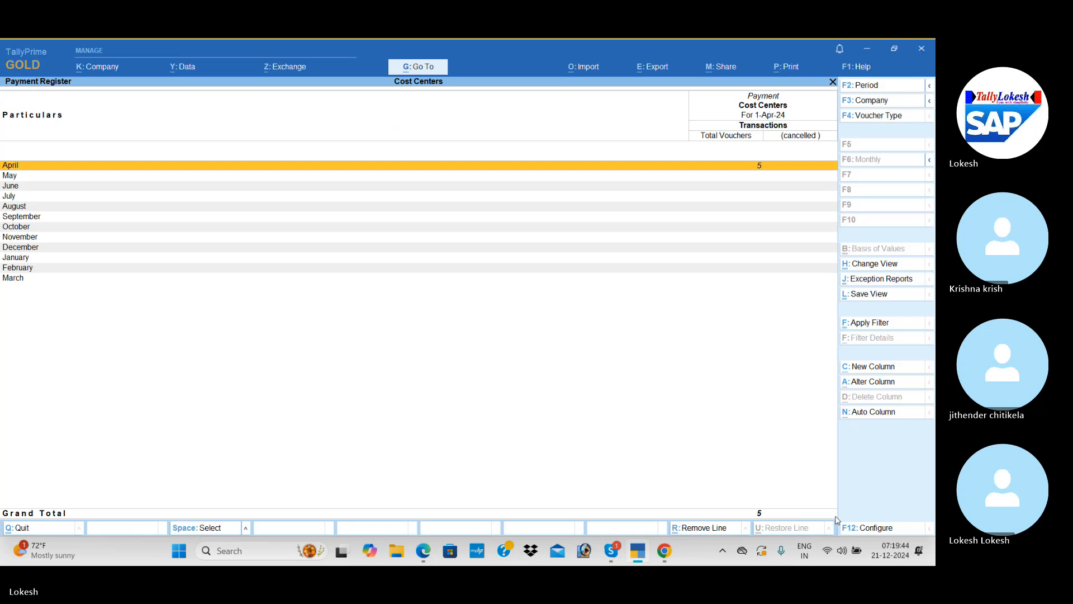
key(Return)
key(Escape)
key(Escape)
View the April entries in the Receipt Register and leave the account books
key(Down)
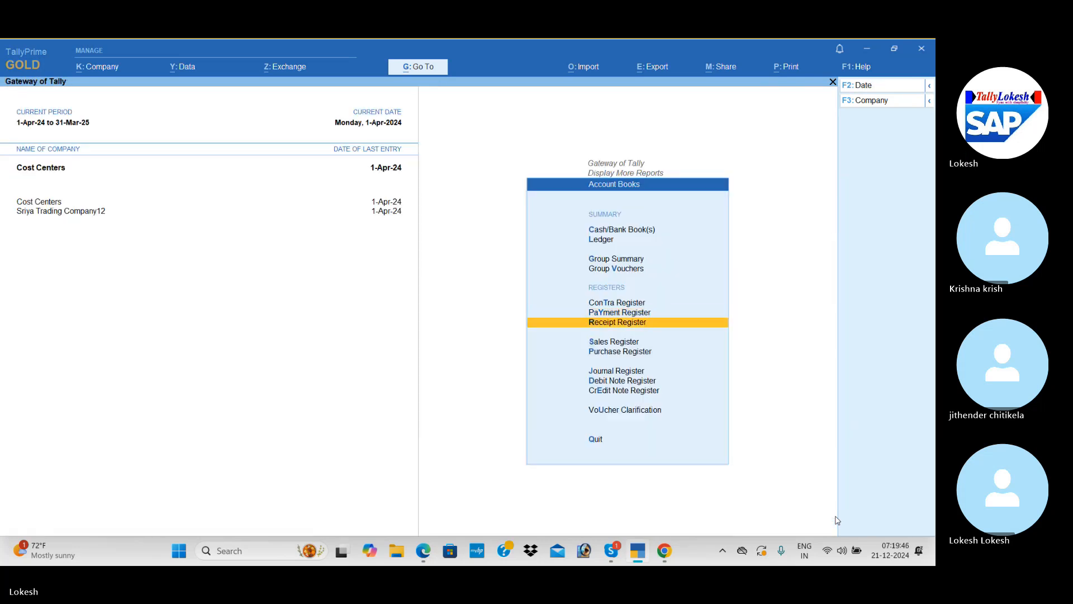
key(Return)
key(Return)
key(Escape)
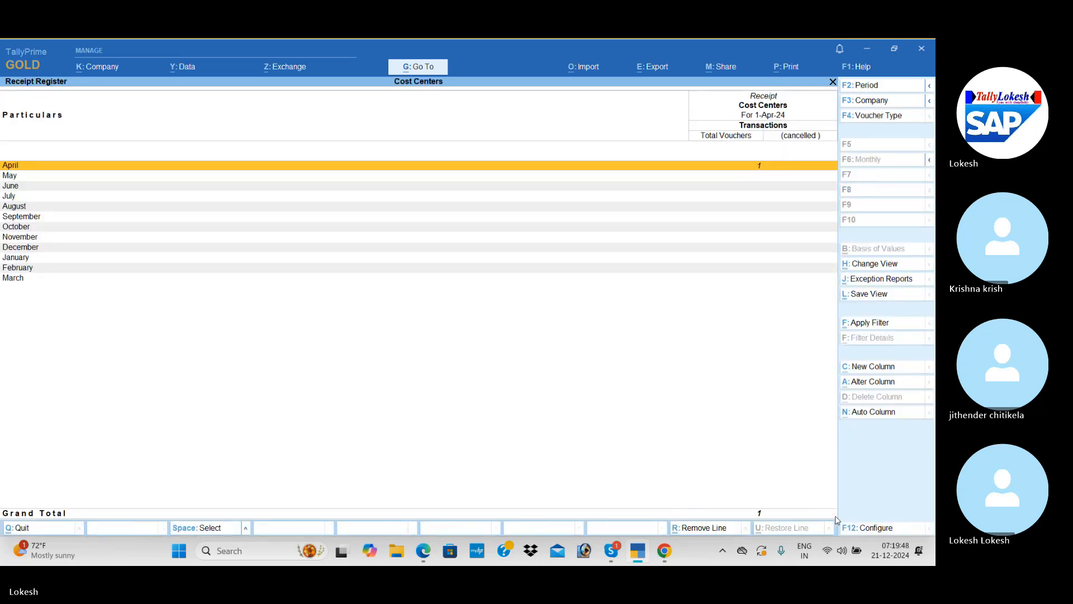
key(Escape)
key(Escape)
Examine the cost centre Category Summary in the statements of accounts and return to the Gateway of Tally
key(Down)
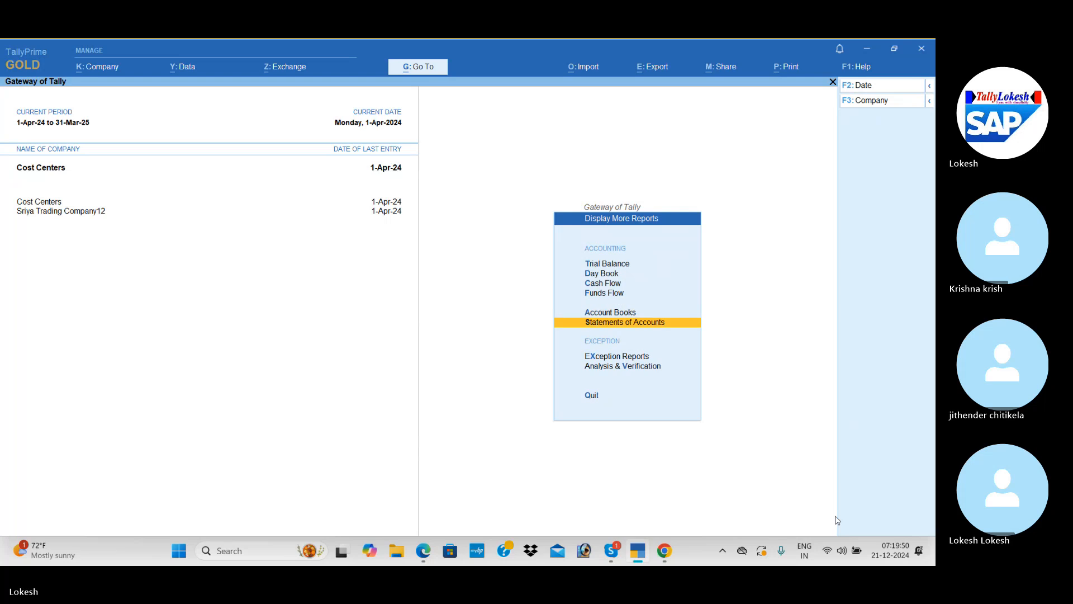
key(Return)
key(Return)
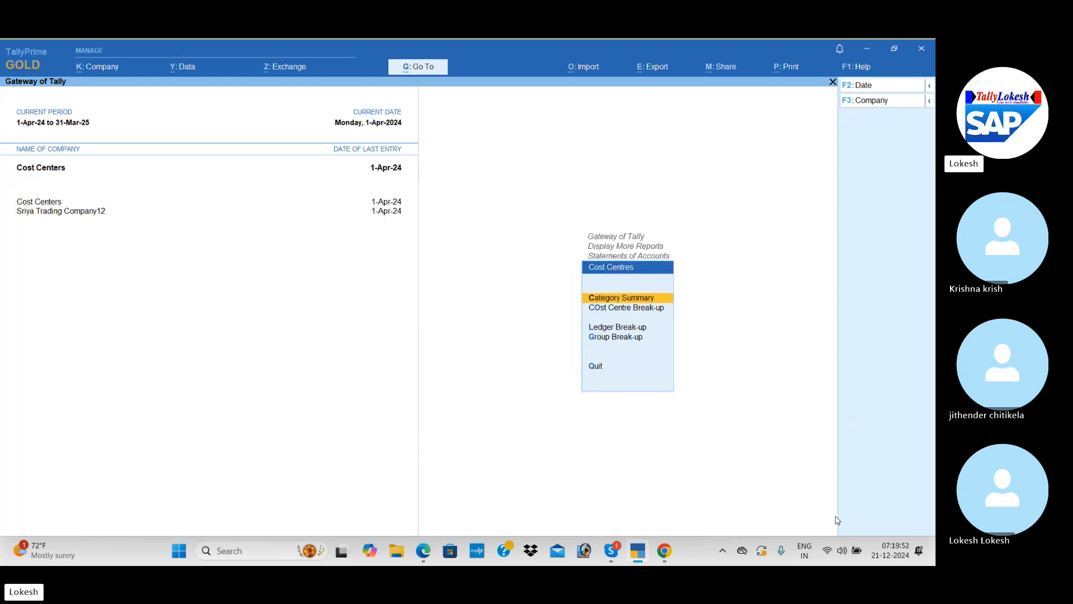
key(Return)
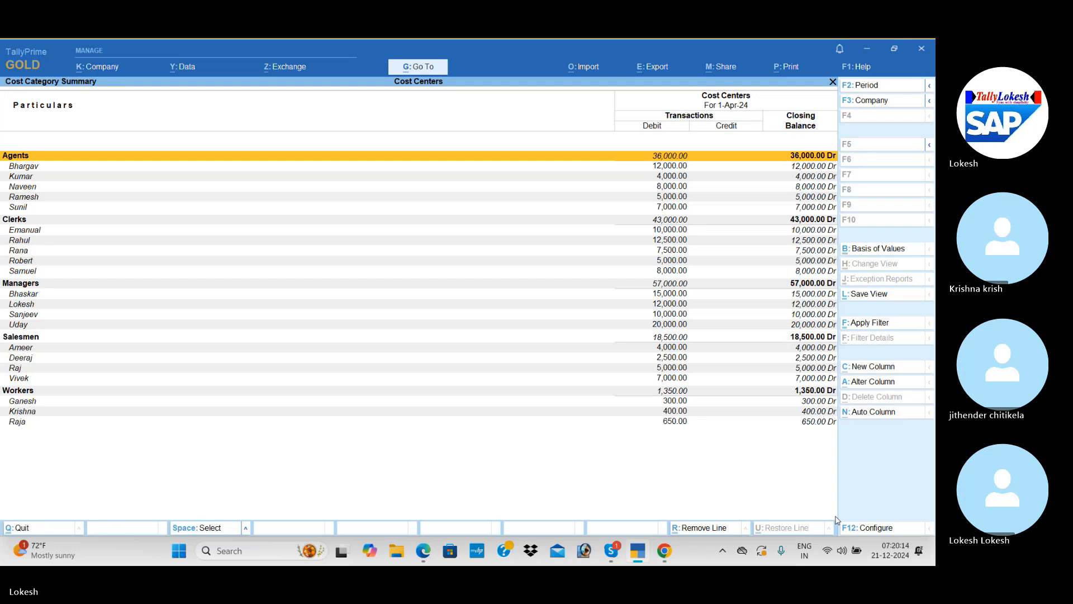
key(Escape)
key(Escape)
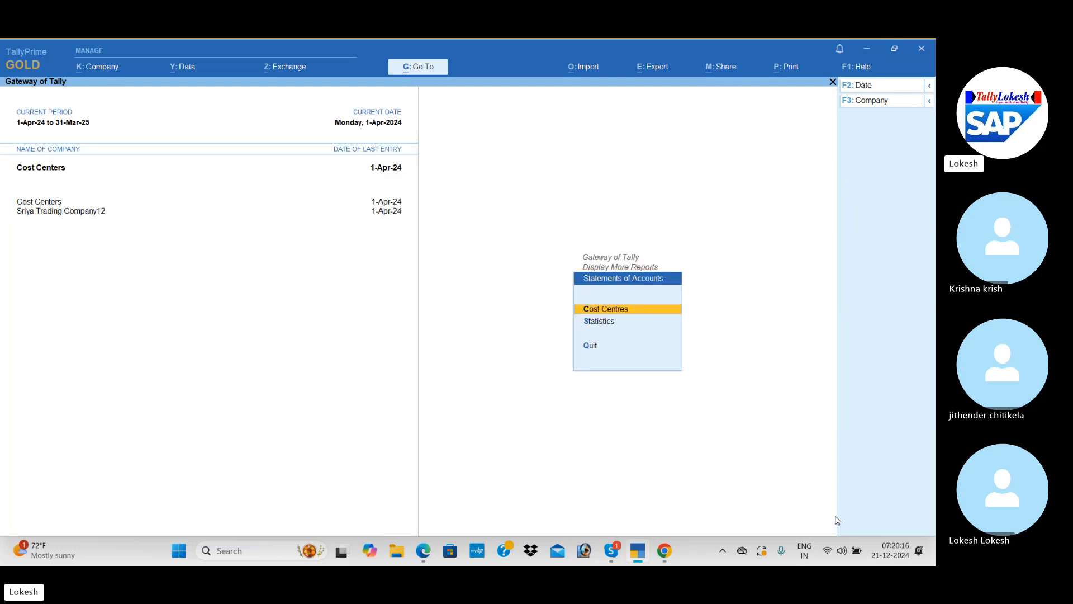
key(Escape)
key(Escape)
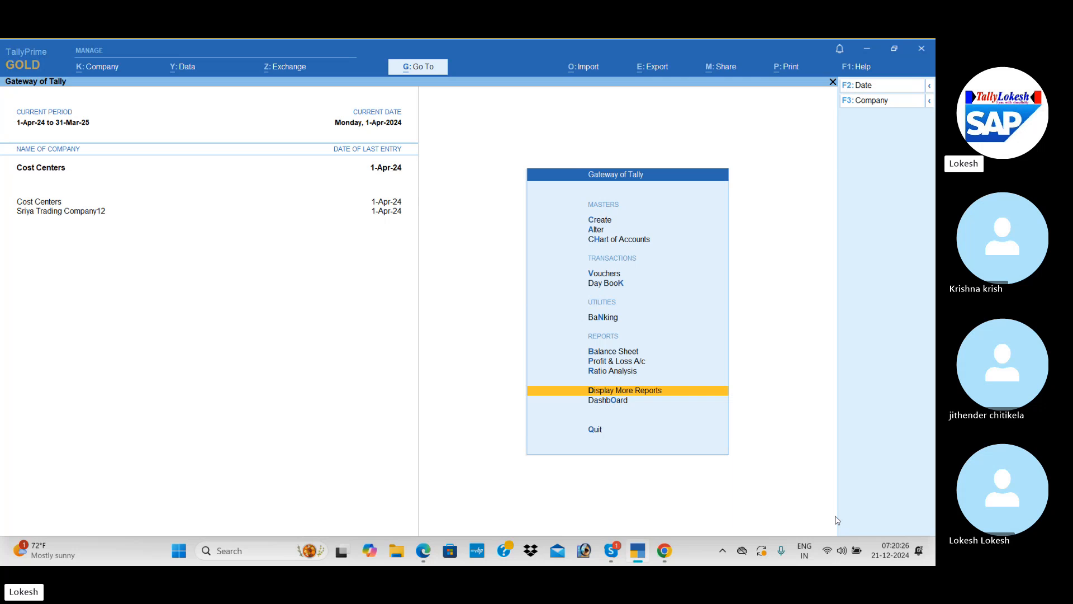
Switch to the Skype call window
key(alt+Tab)
key(alt+Tab)
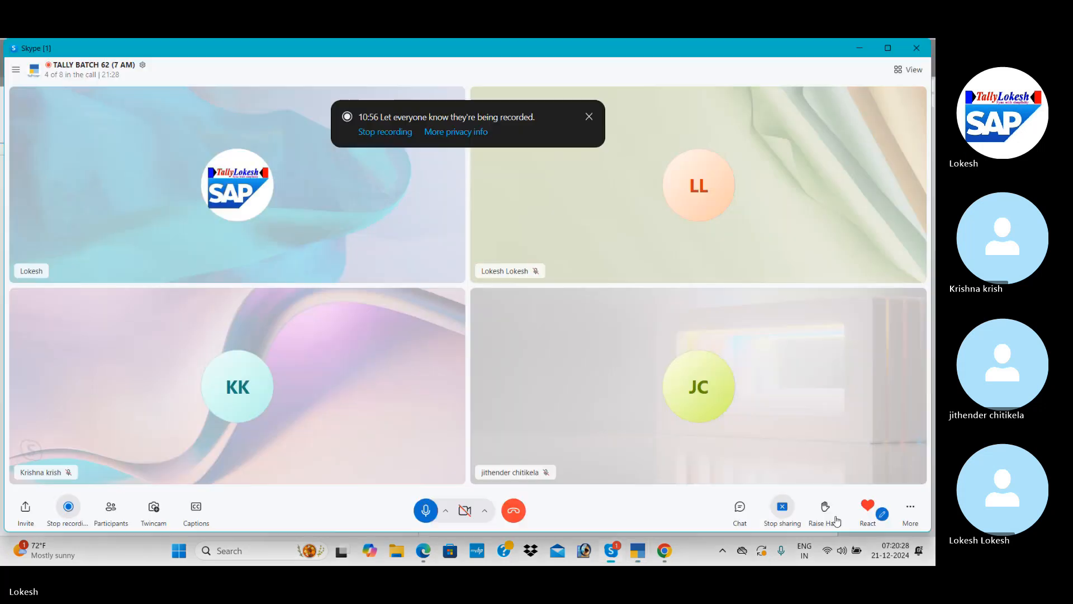